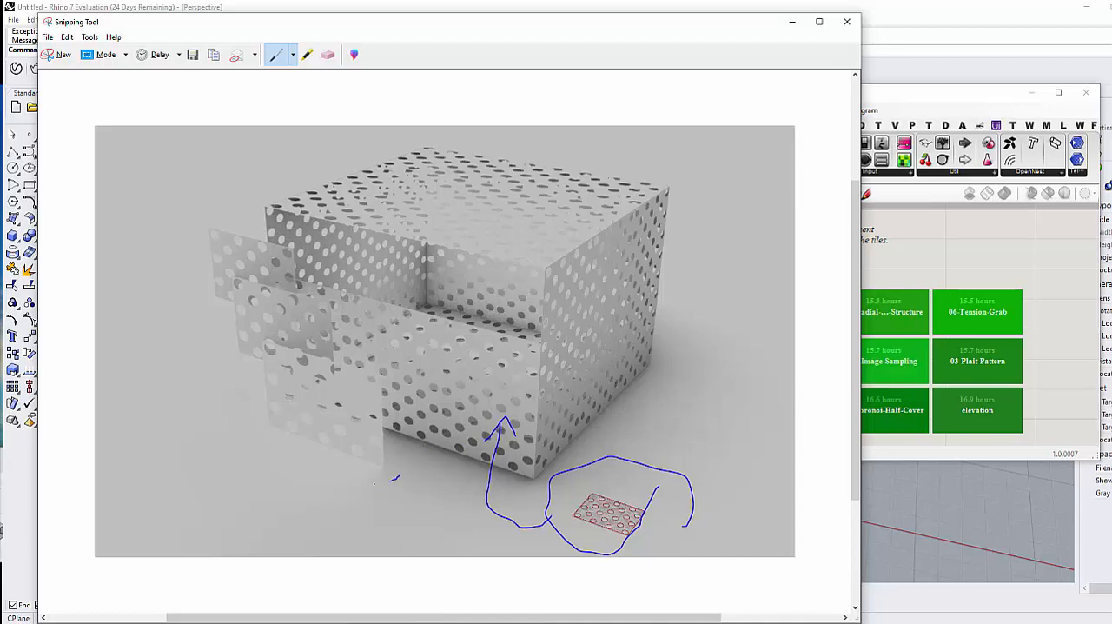
Step: Circle the three overlapping perforated sheets in the reference image, mark crossing lines on the box's front face, and minimize the image
mouse_move(278, 439)
left_mouse_down()
mouse_move(353, 325)
mouse_move(376, 480)
left_mouse_up()
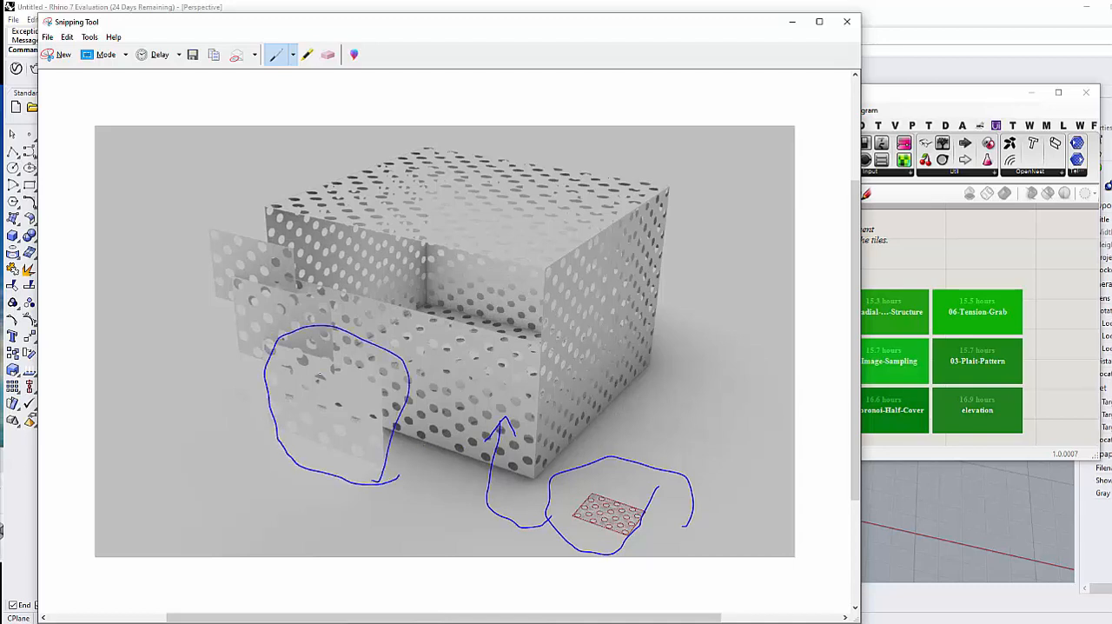
mouse_move(236, 387)
left_mouse_down()
mouse_move(336, 283)
mouse_move(333, 385)
left_mouse_up()
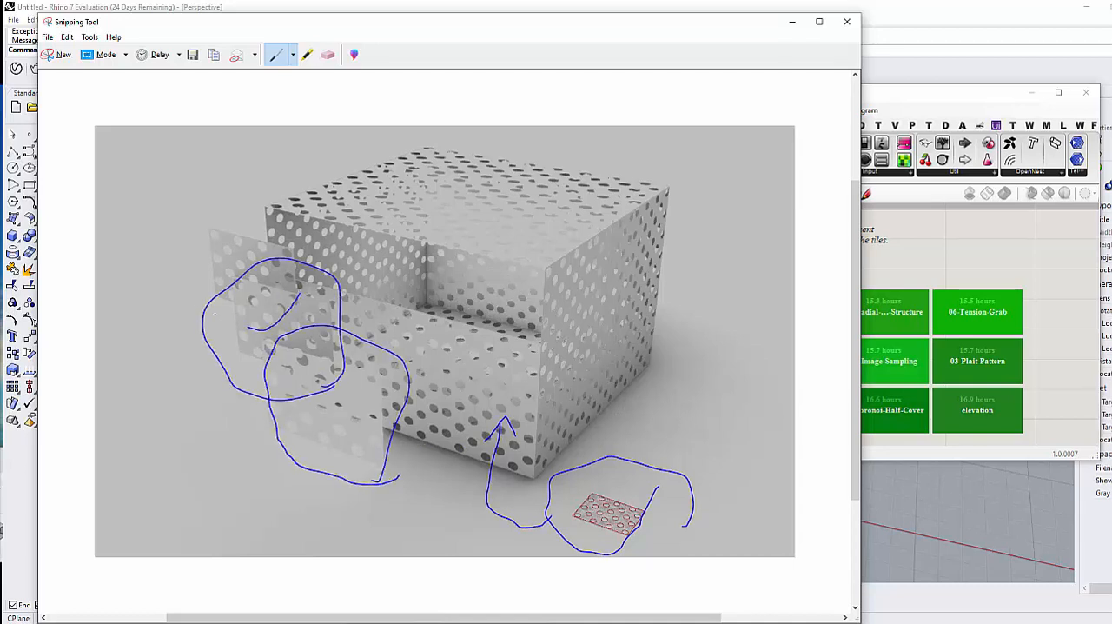
mouse_move(214, 313)
left_mouse_down()
mouse_move(291, 210)
mouse_move(286, 360)
left_mouse_up()
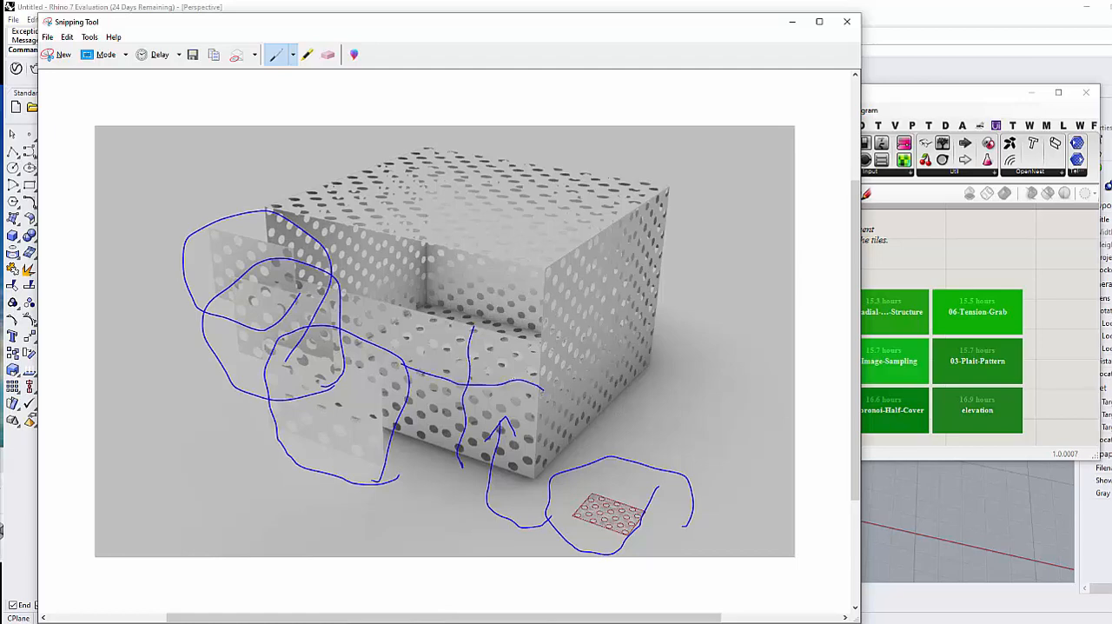
left_click(791, 21)
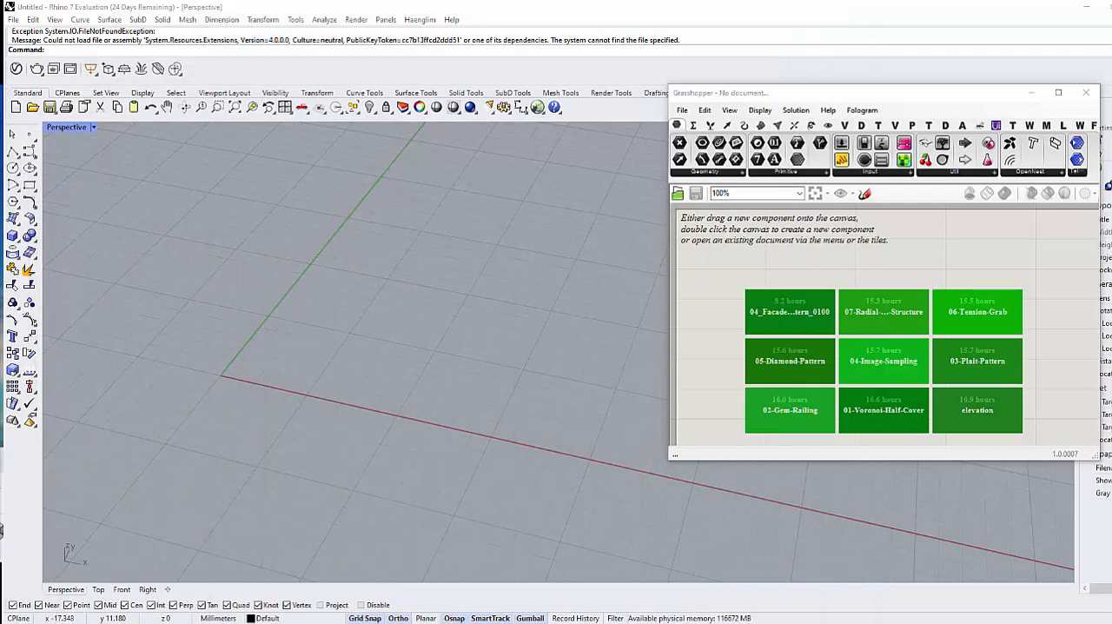
Step: In the Top view, create a 5 by 5 mm square corner-point surface below the X axis, with one corner at the origin
right_click_drag(412, 370, 305, 444)
scroll(305, 443, "up", 2)
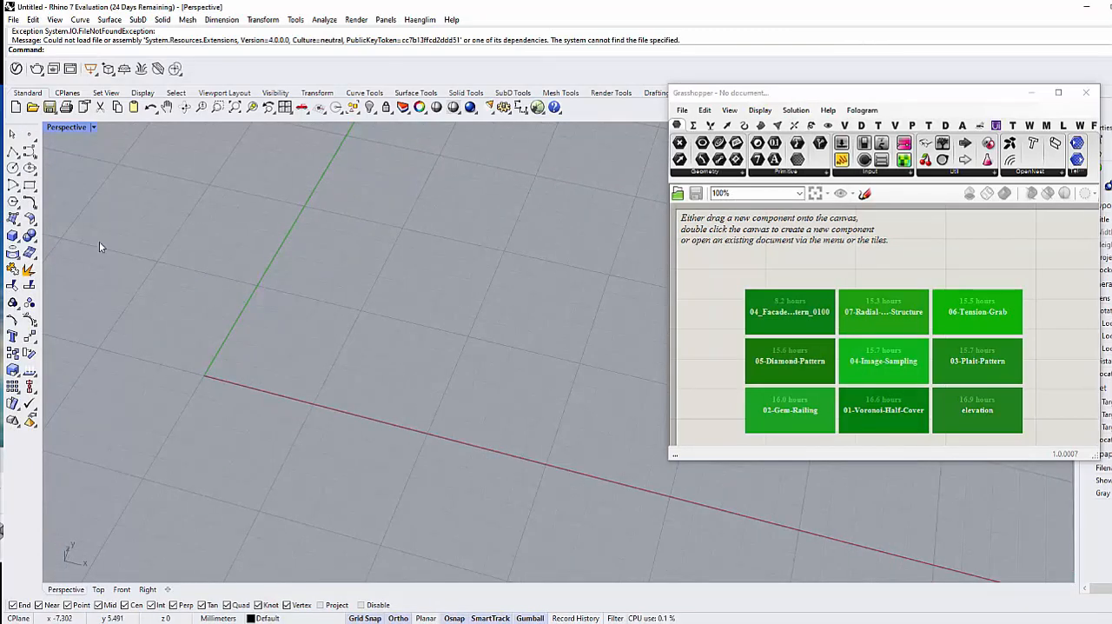
left_click(13, 219)
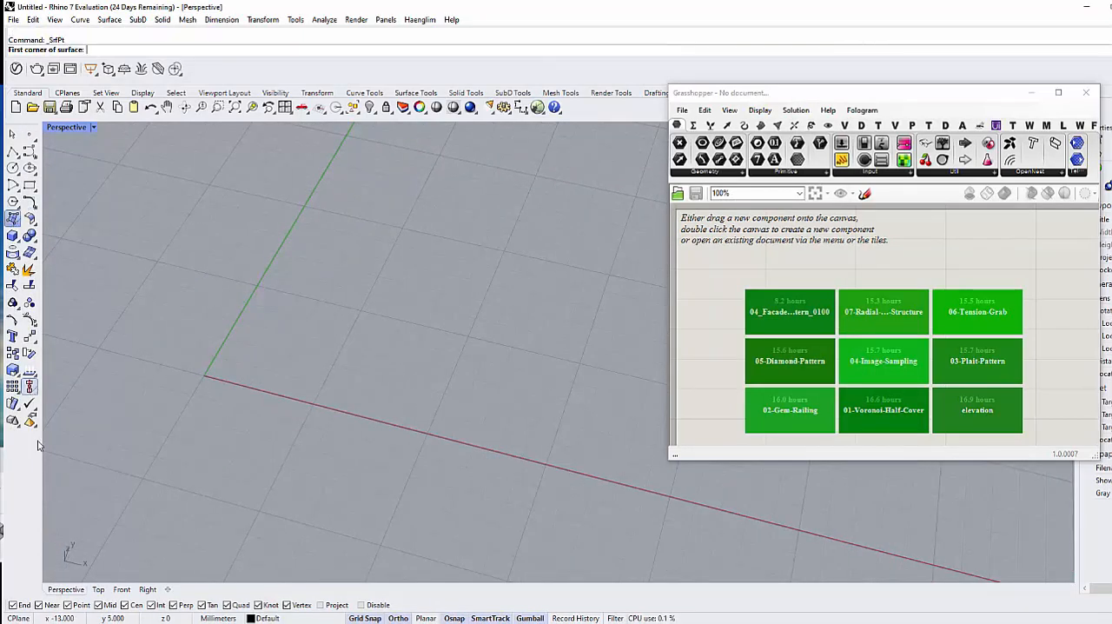
left_click(102, 590)
right_click_drag(558, 486, 220, 389)
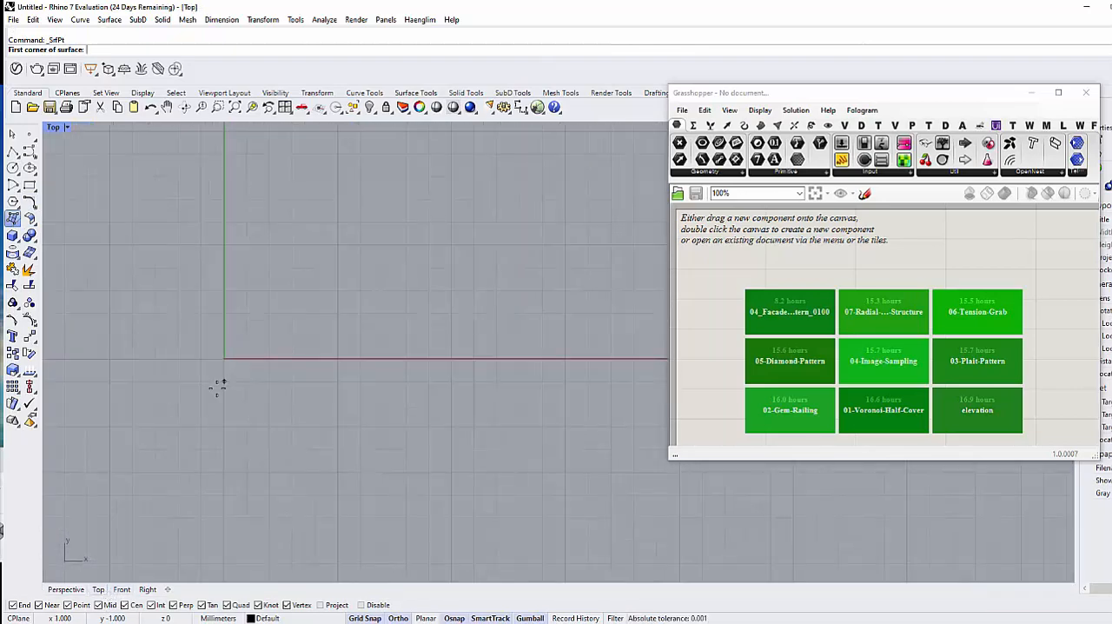
left_click(224, 356)
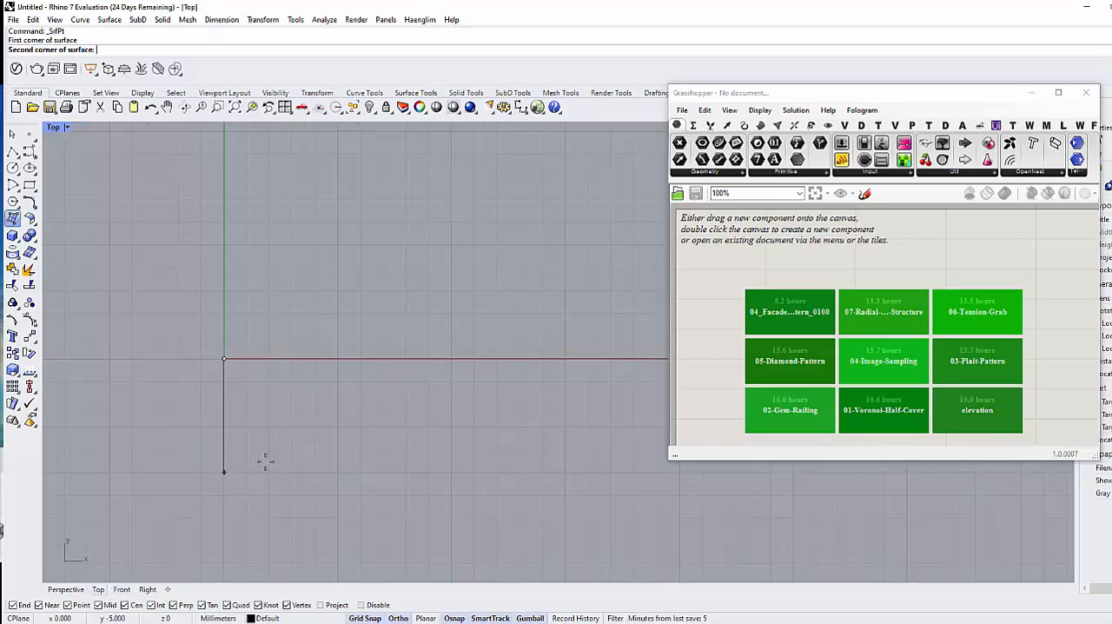
key("Escape")
key("Return")
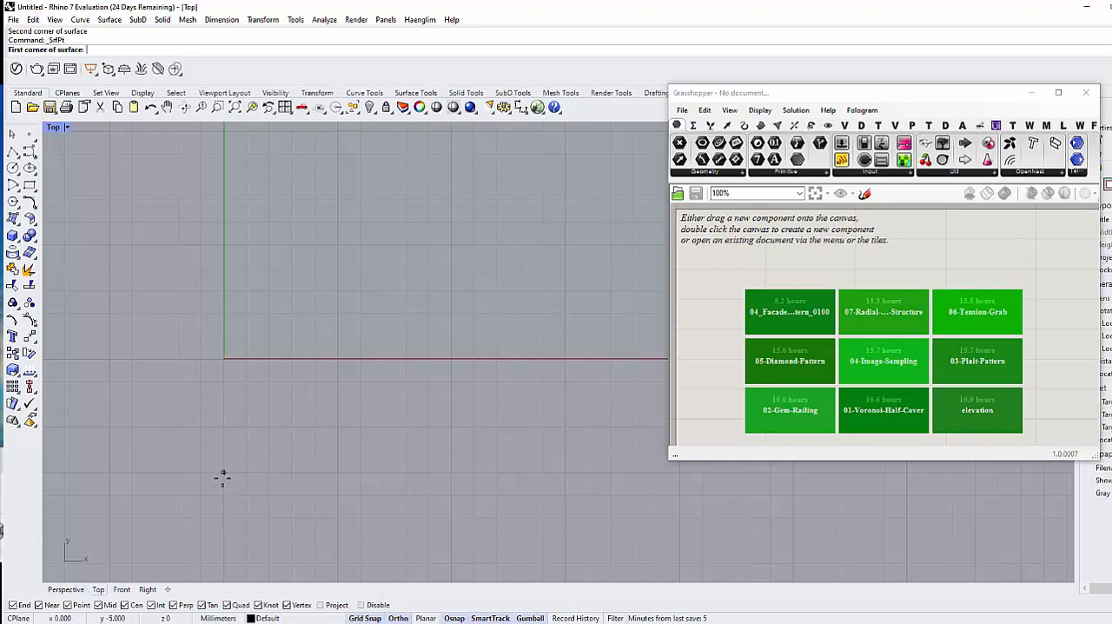
left_click(224, 472)
left_click(337, 472)
left_click(337, 357)
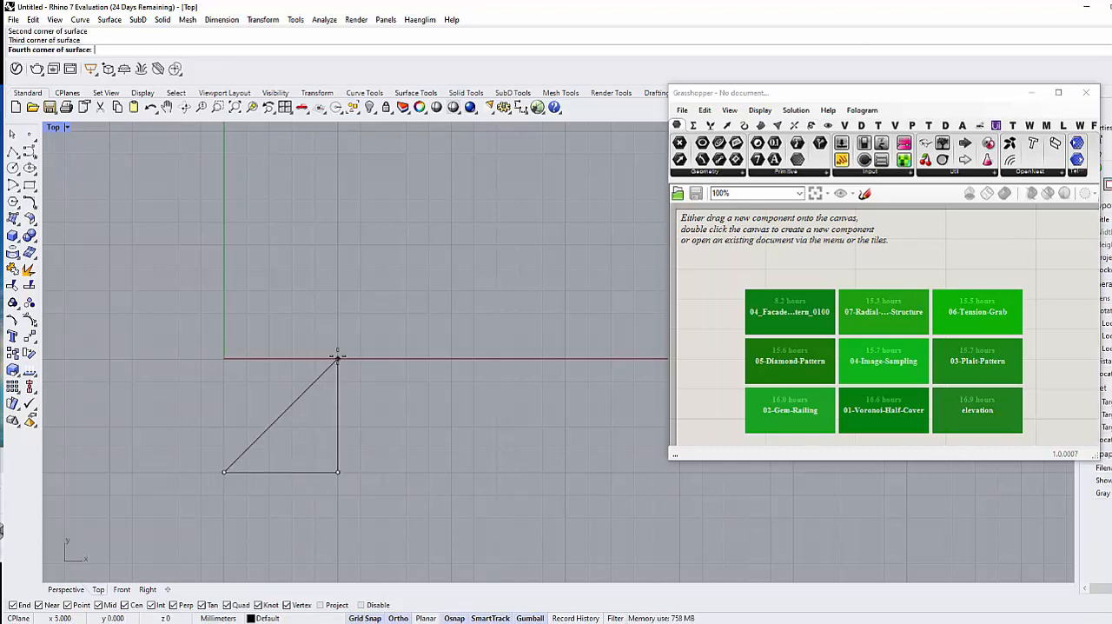
left_click(224, 358)
right_click_drag(279, 415, 269, 417)
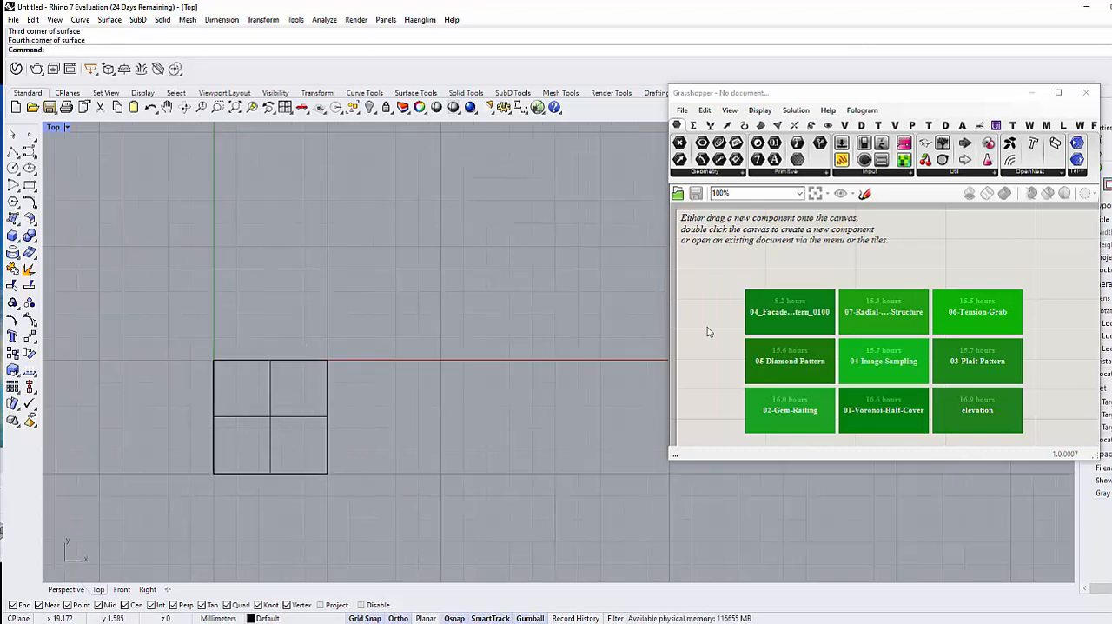
Step: Enlarge the Grasshopper window beside the model and add a Surface parameter to the canvas
left_click_drag(733, 92, 738, 34)
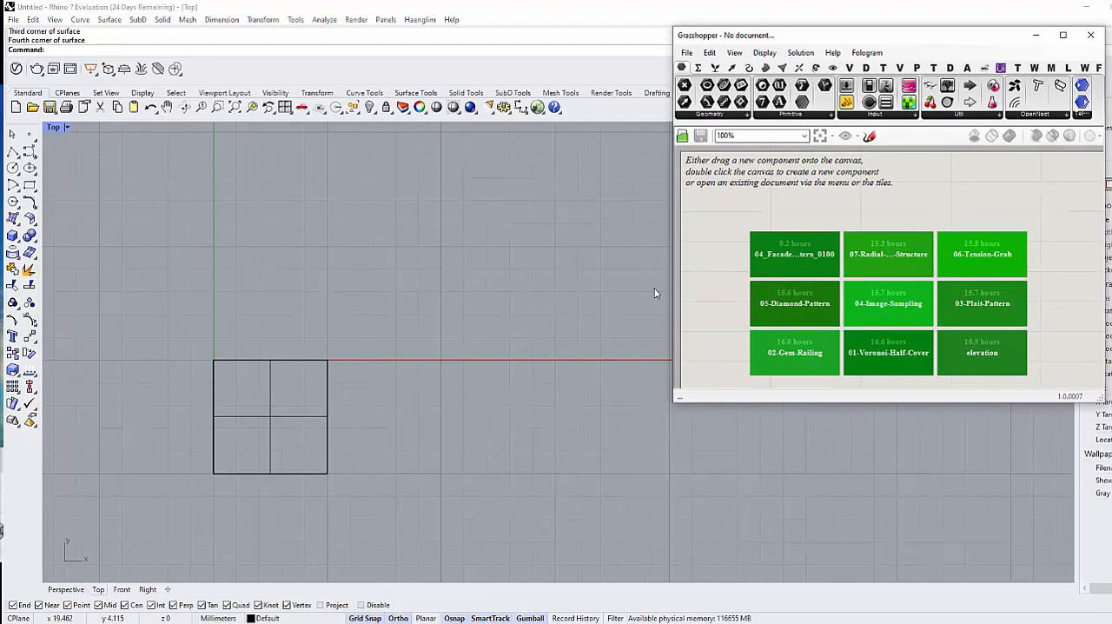
left_click_drag(673, 402, 446, 542)
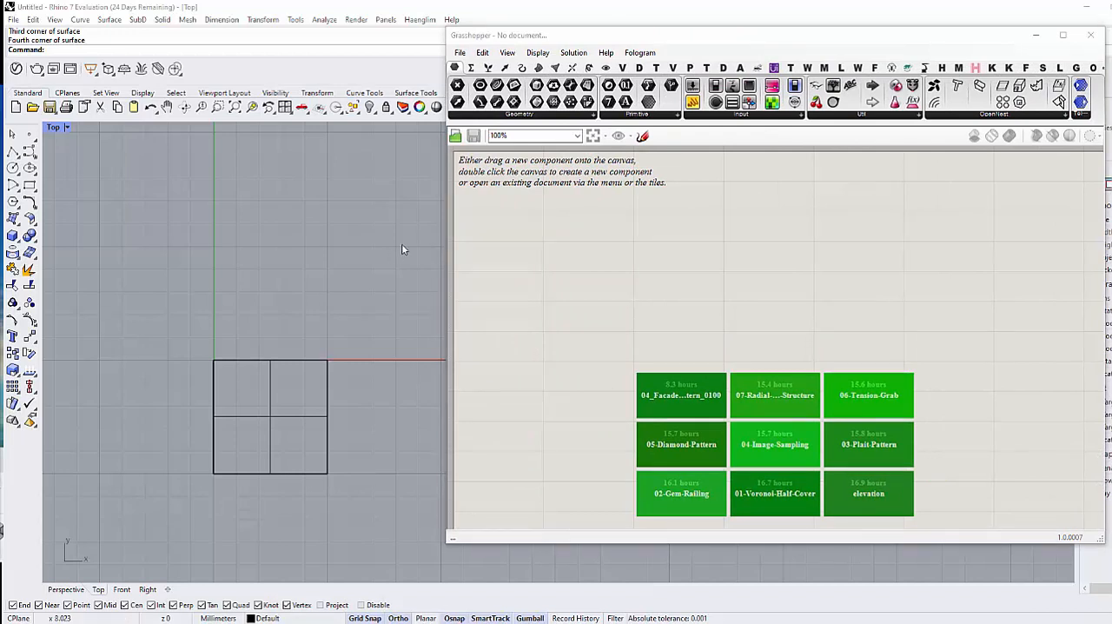
double_click(583, 243)
type("surf")
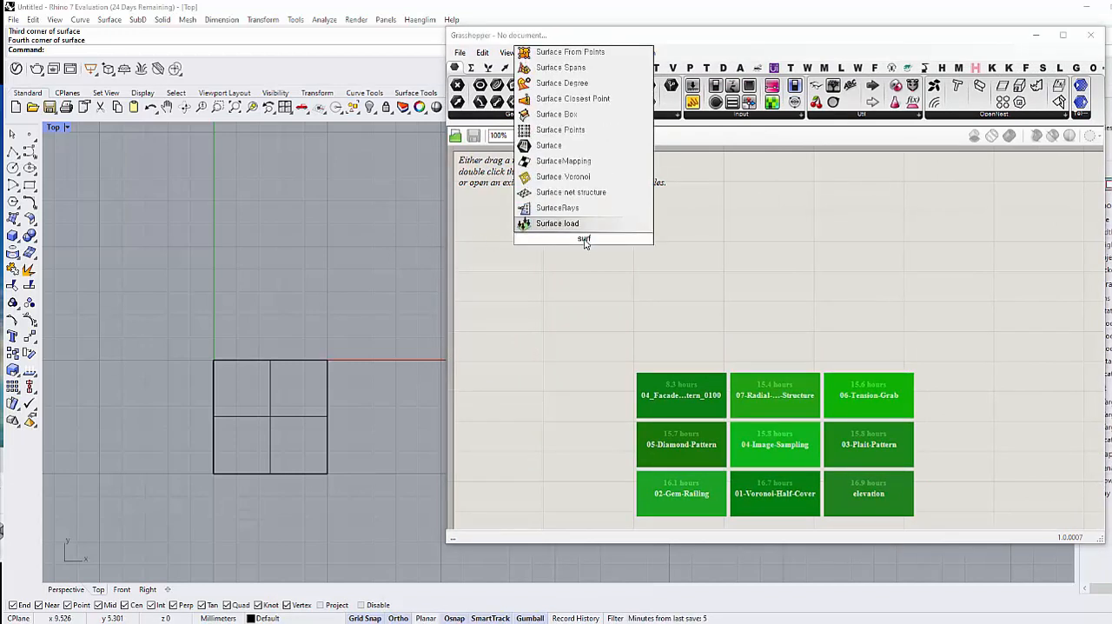
key("Up")
key("Up")
key("Up")
key("Up")
key("Up")
key("Return")
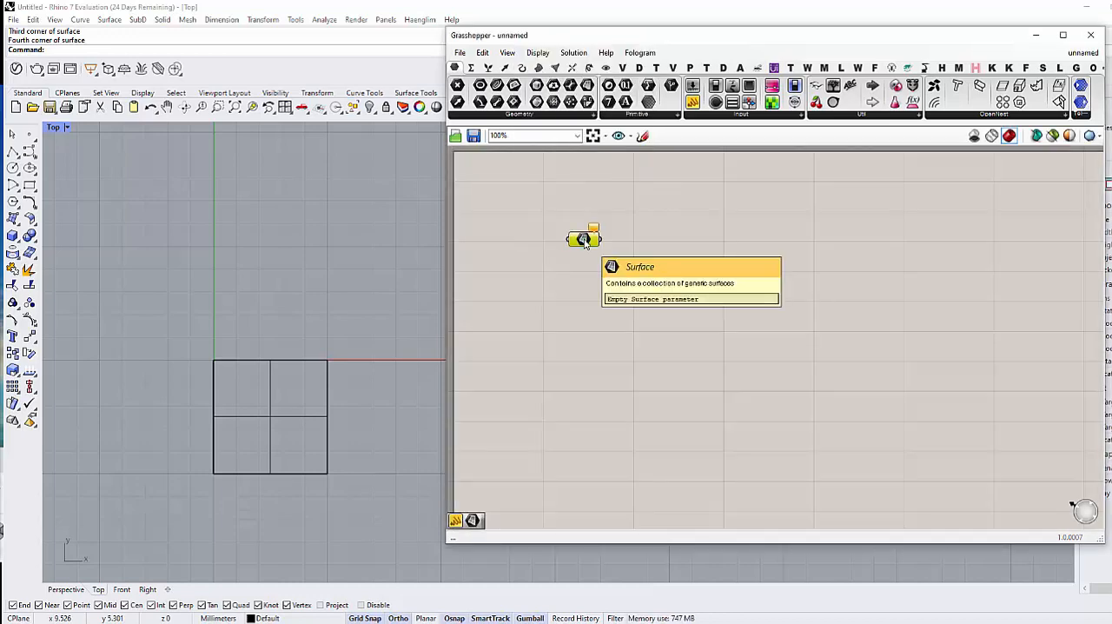
Step: Reference the square surface from the Rhino model in the Surface parameter
right_click(583, 239)
left_click(639, 408)
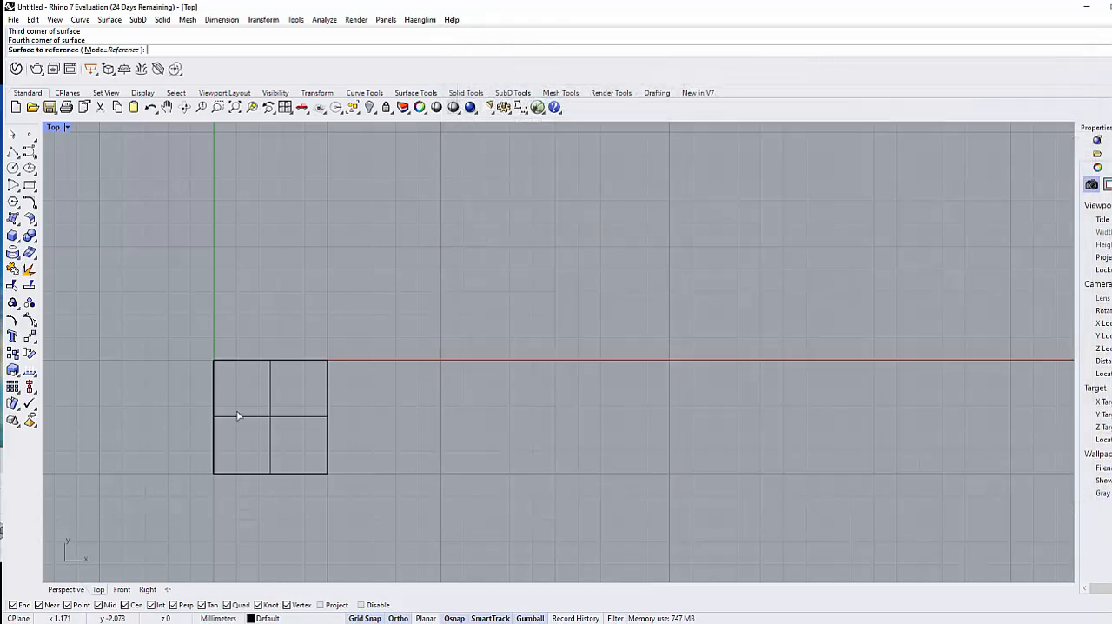
left_click(271, 404)
scroll(563, 278, "up", 2)
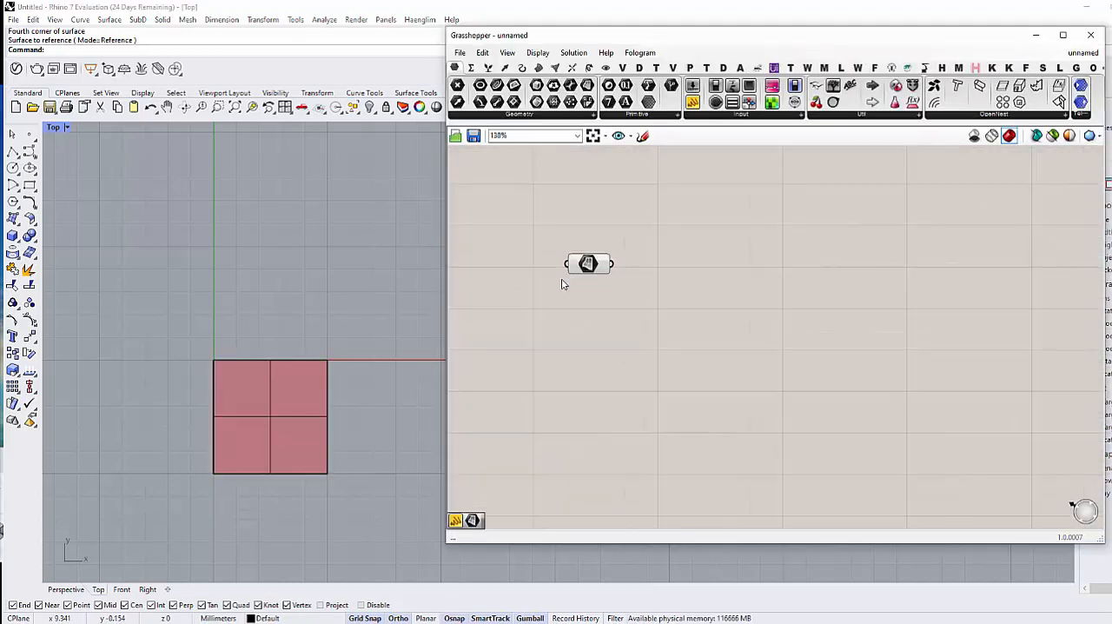
Step: Add an Isotrim component and connect the Surface parameter to its Surface input
right_click_drag(290, 396, 253, 340)
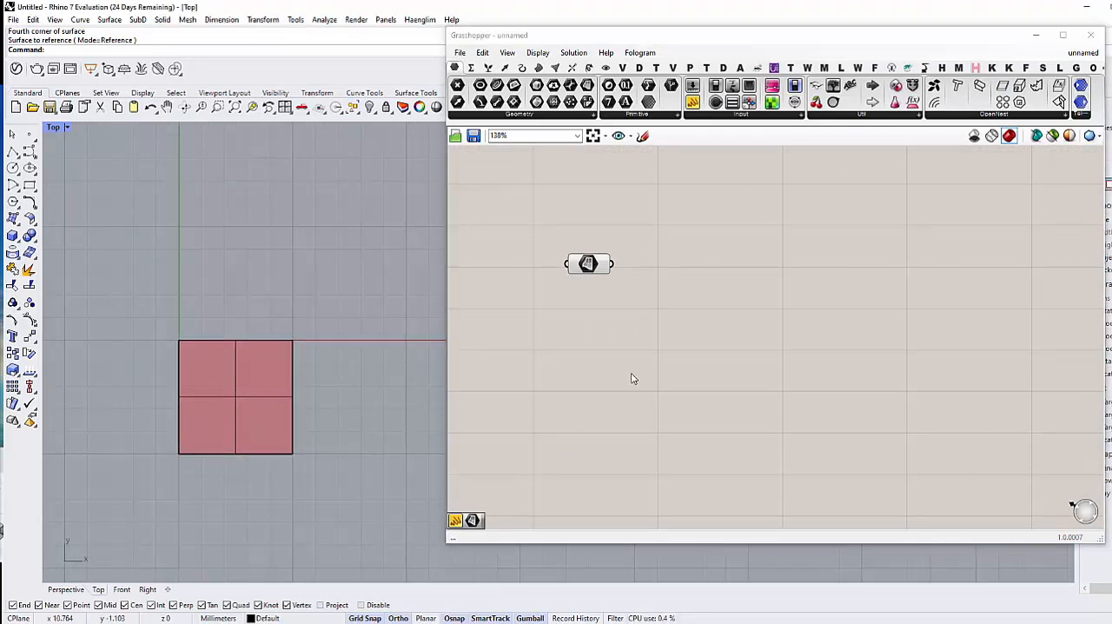
right_click_drag(652, 356, 663, 380)
double_click(692, 315)
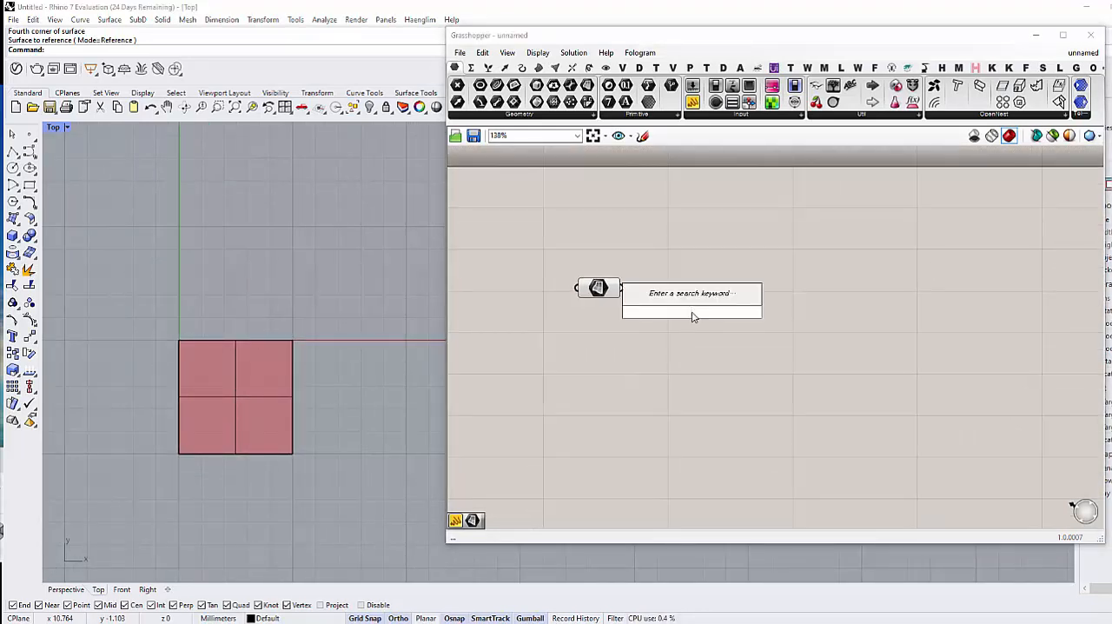
type("iso")
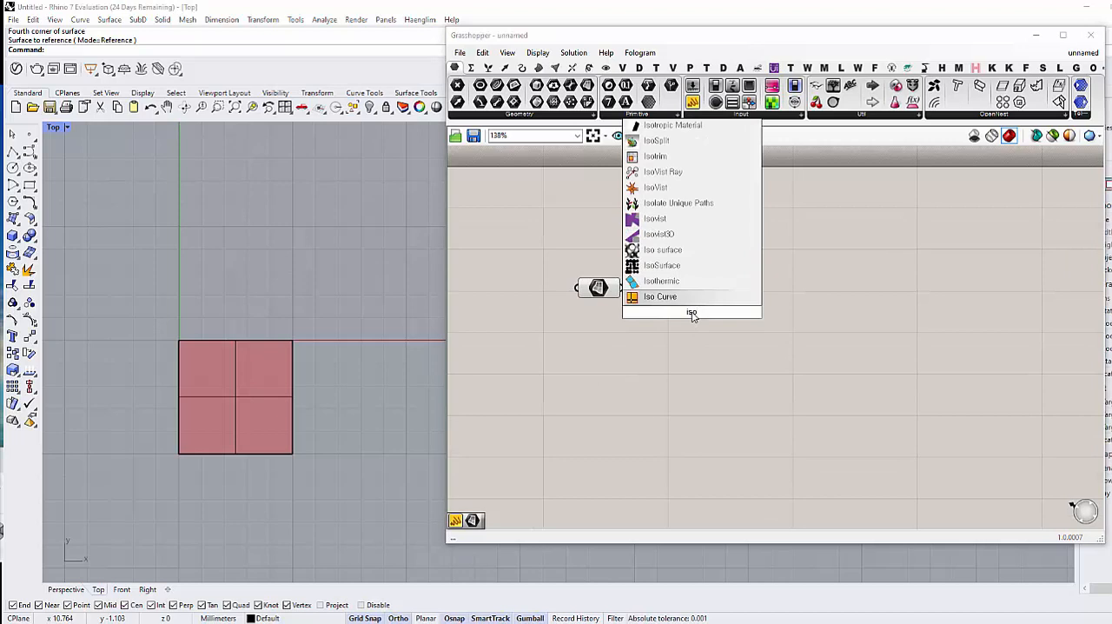
key("Up")
key("Up")
key("Up")
key("Up")
key("Up")
key("Up")
key("Up")
key("Up")
key("Up")
key("Return")
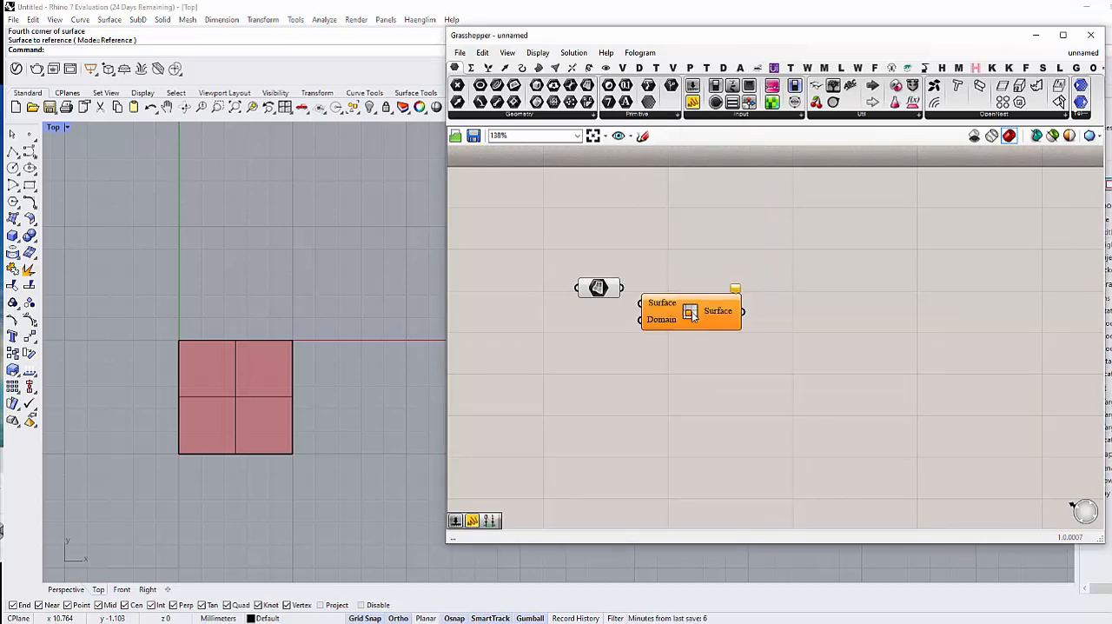
left_click_drag(692, 316, 751, 309)
left_click_drag(622, 288, 700, 299)
double_click(684, 344)
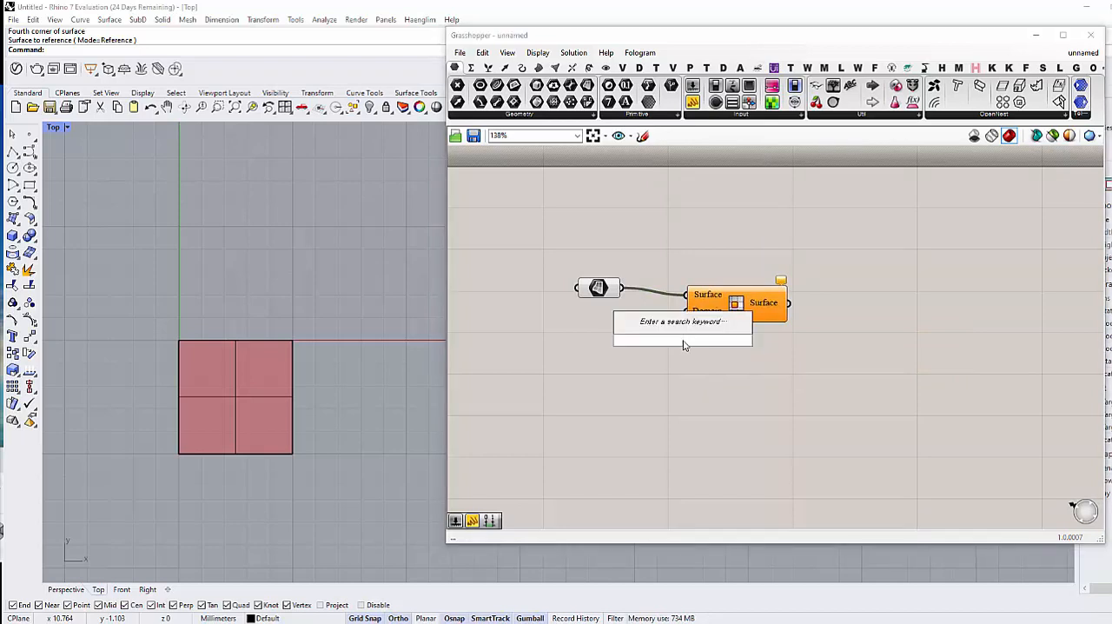
type("construct f")
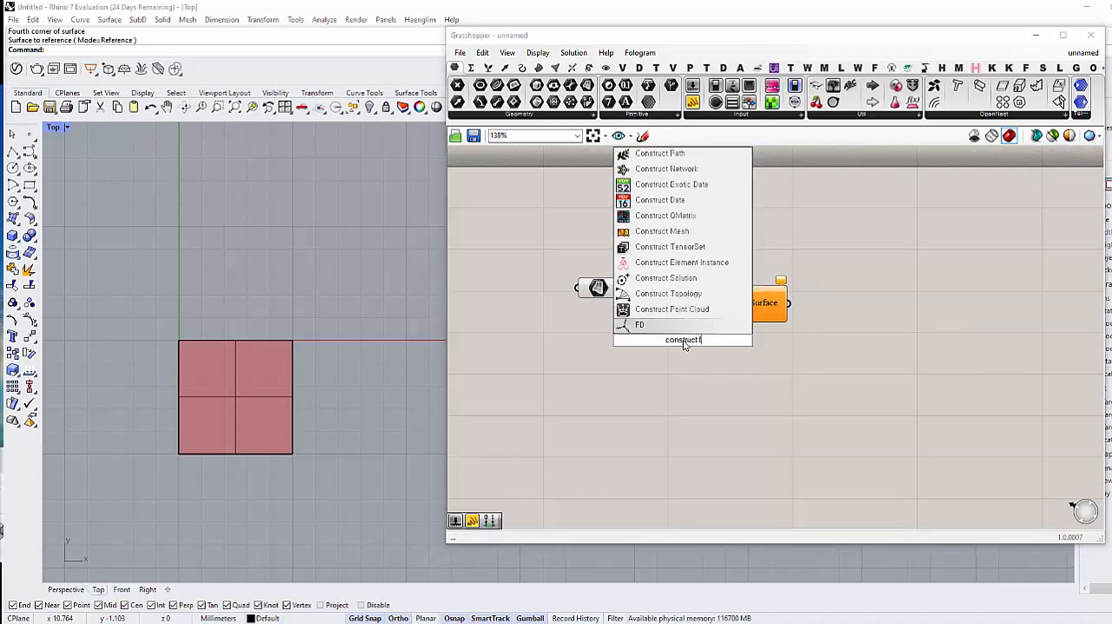
key("BackSpace")
key("BackSpace")
key("BackSpace")
key("BackSpace")
key("BackSpace")
key("BackSpace")
key("BackSpace")
key("BackSpace")
key("BackSpace")
key("BackSpace")
key("BackSpace")
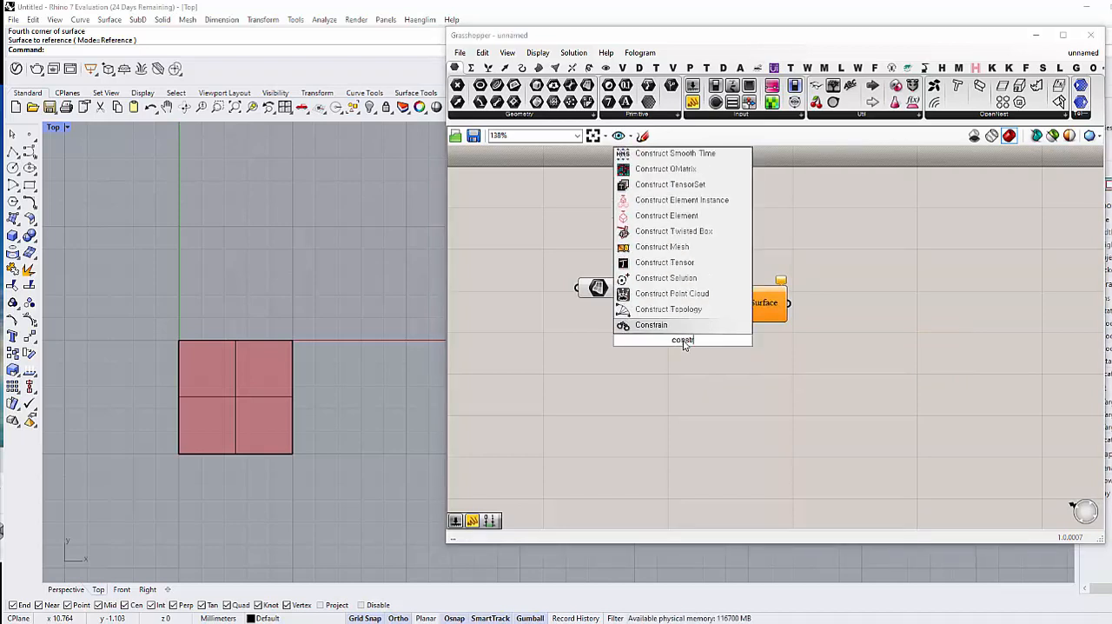
type("deco")
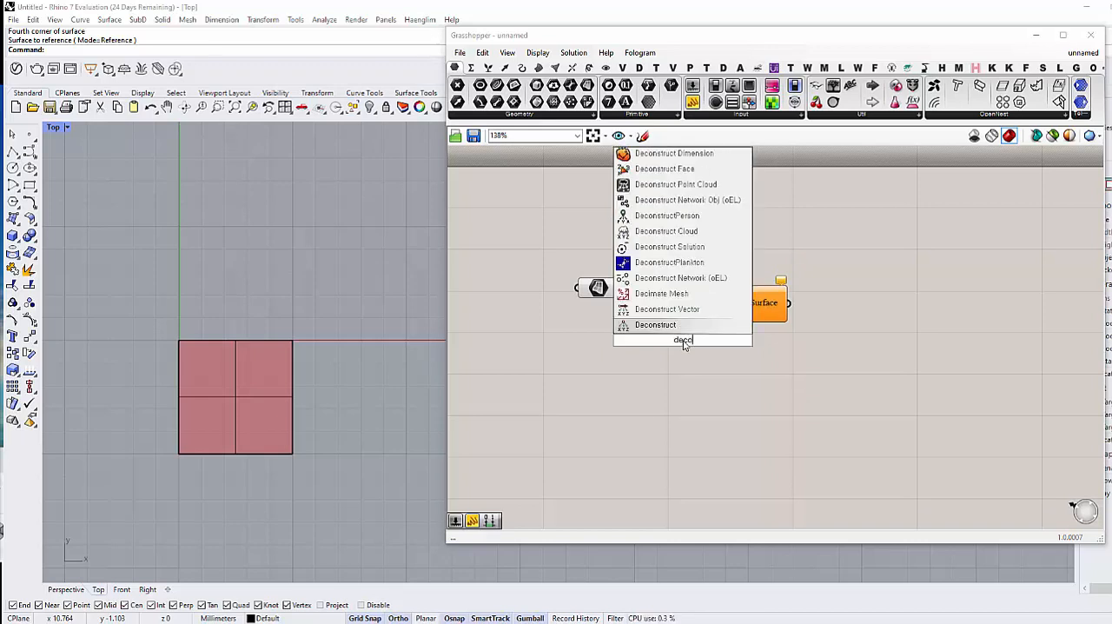
type("nstruct do")
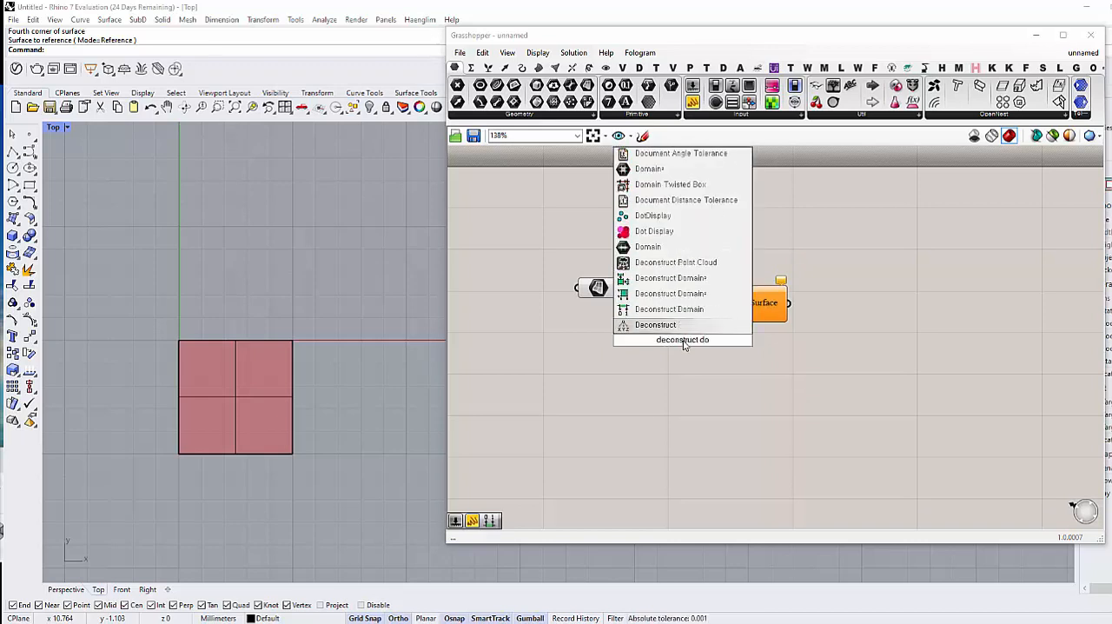
type("main")
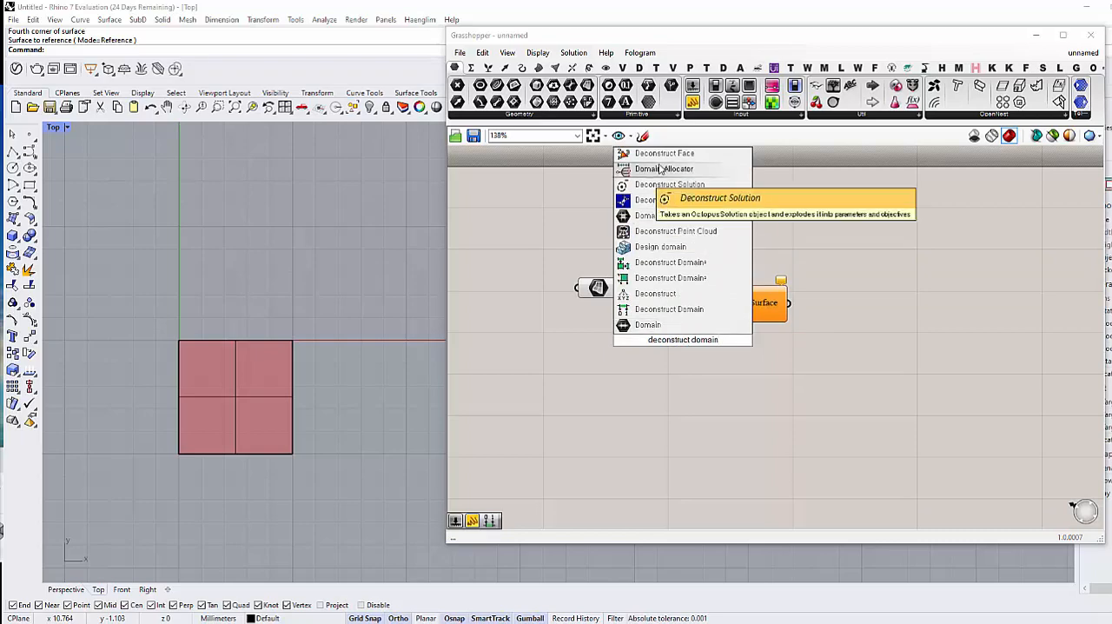
Step: Add a Divide Domain² component, feed the Surface parameter into its Domain input, and connect its Segments to Isotrim's Domain input
left_click(471, 68)
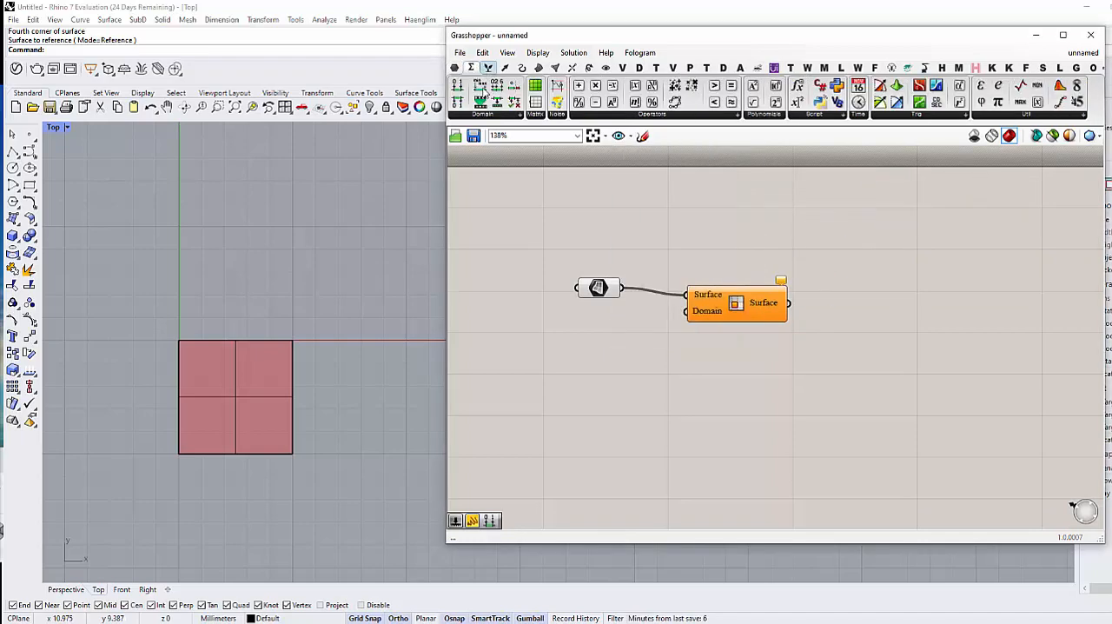
left_click(484, 115)
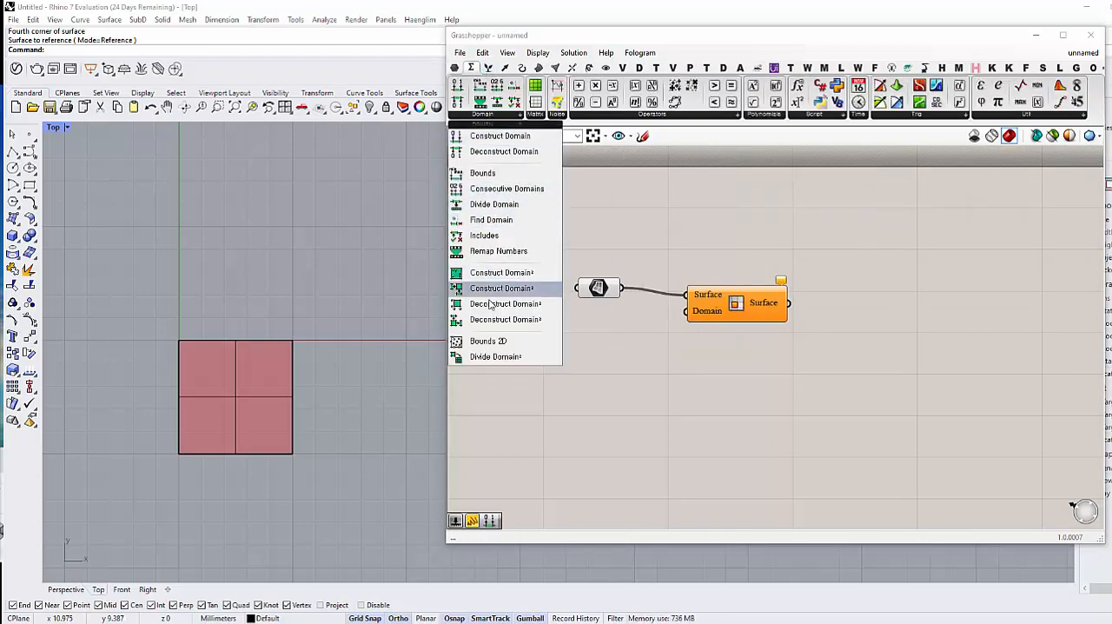
left_click(480, 356)
left_click(580, 372)
left_click_drag(580, 372, 621, 288)
left_click_drag(686, 393, 751, 316)
left_click_drag(605, 363, 637, 343)
left_click(622, 385)
right_click_drag(604, 387, 679, 371)
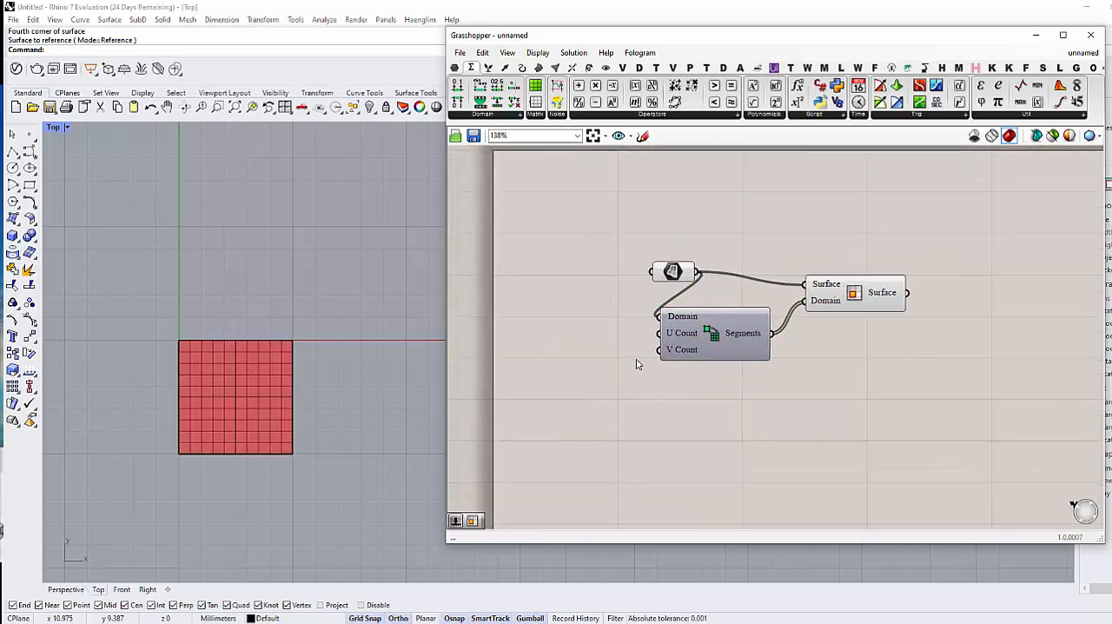
Step: Add two number sliders, one set to 6 for the U Count and one set to 7 for the V Count
double_click(585, 351)
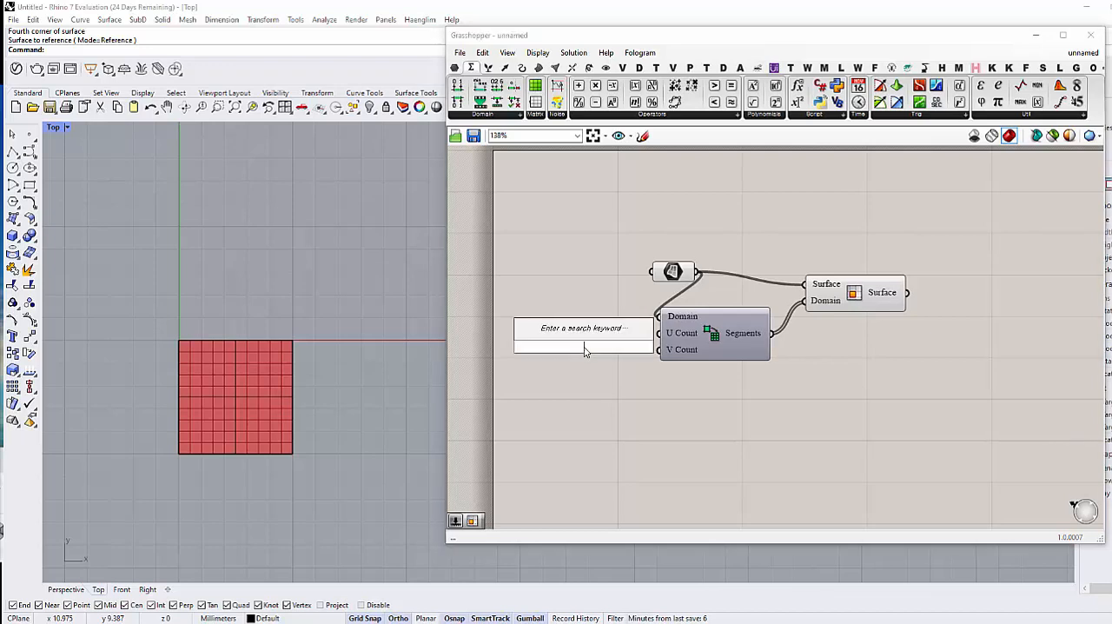
type("number slider")
key("Return")
left_click_drag(598, 350, 566, 331)
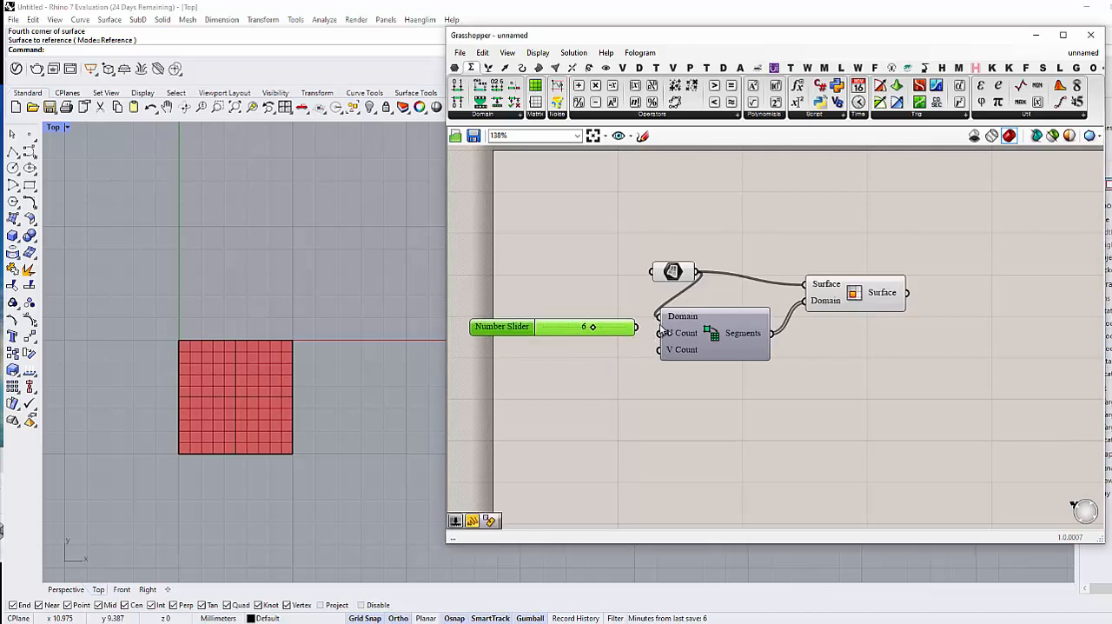
left_click_drag(637, 326, 660, 351)
double_click(607, 366)
type("7")
key("Return")
left_click(750, 381)
right_click_drag(751, 381, 702, 380)
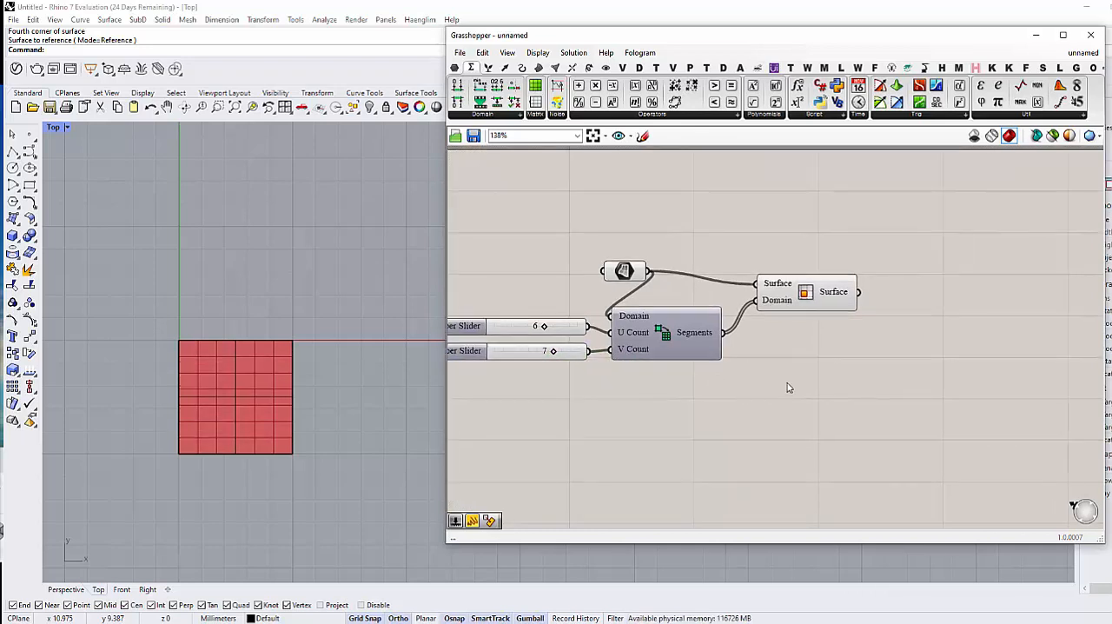
right_click_drag(788, 388, 758, 395)
left_click_drag(867, 253, 504, 408)
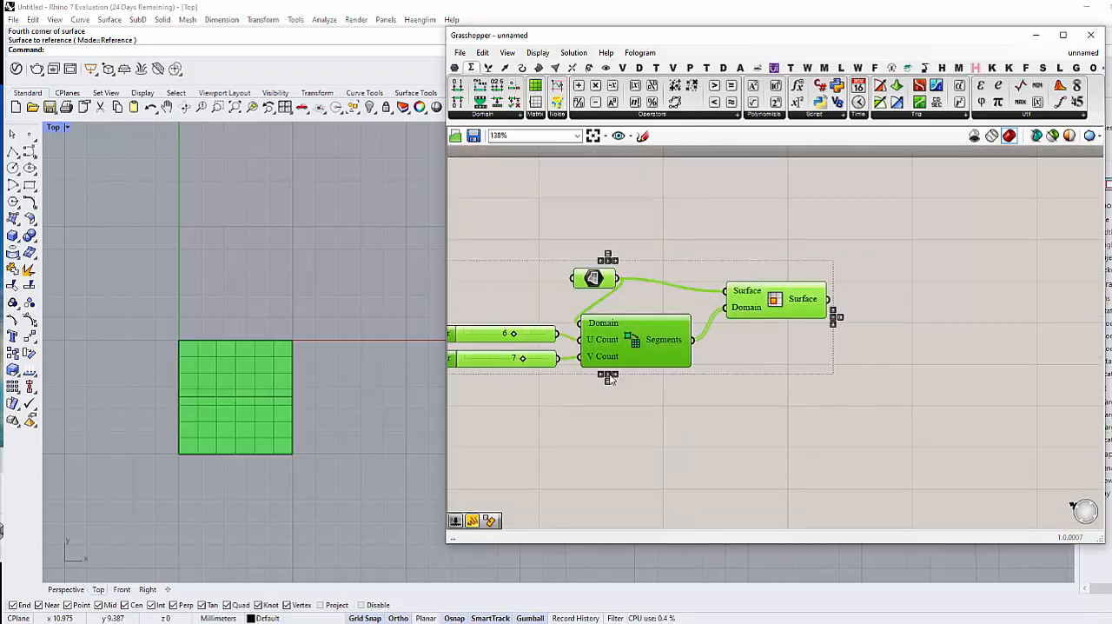
left_click_drag(629, 358, 697, 353)
left_click(867, 422)
Step: Add an Area component and connect the Isotrim Surface output to its Geometry input
right_click_drag(922, 354, 853, 364)
double_click(882, 332)
type("area")
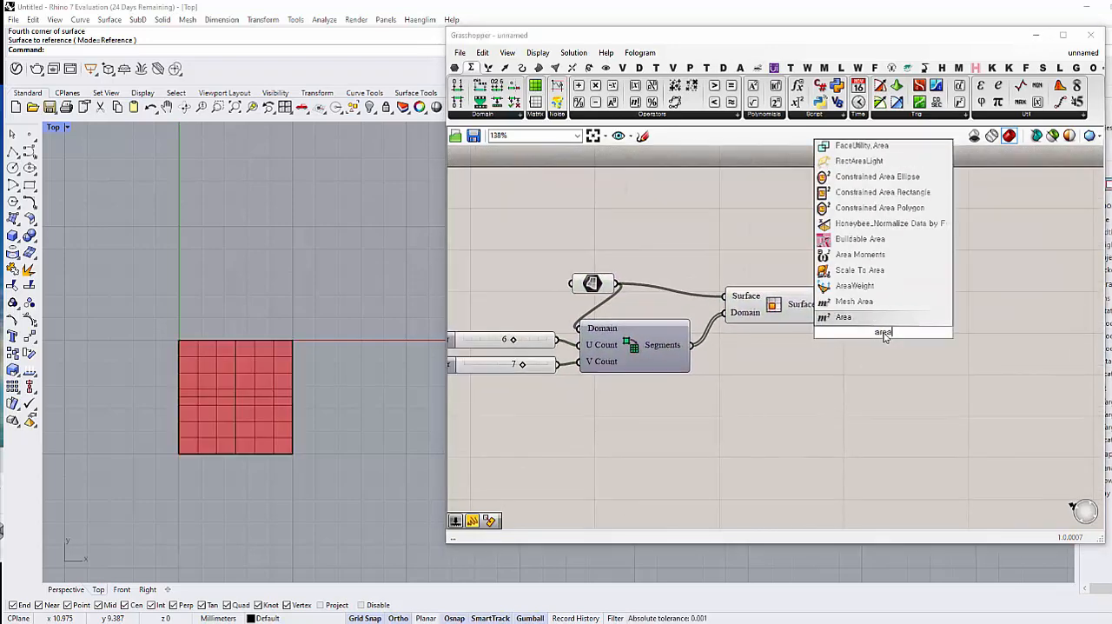
key("Return")
left_click_drag(884, 338, 911, 313)
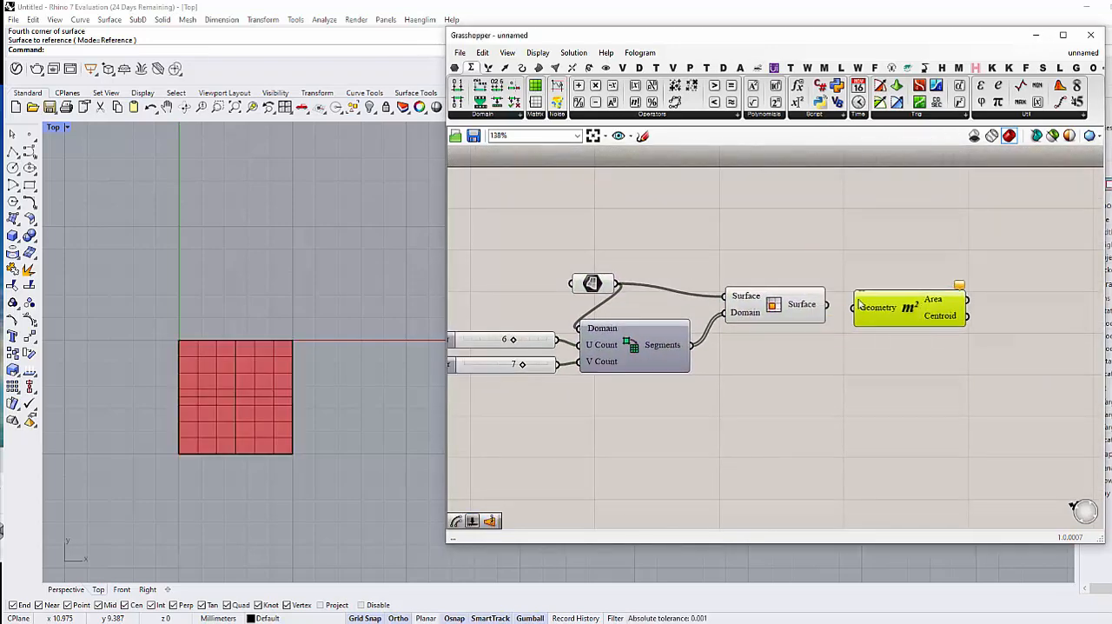
left_click_drag(826, 305, 907, 306)
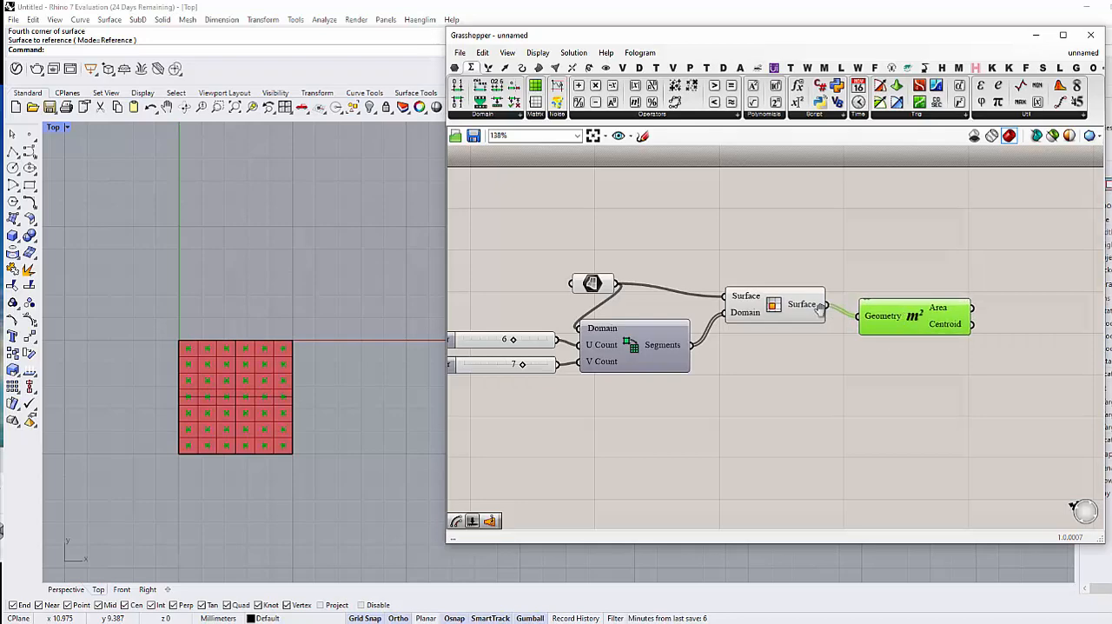
left_click(770, 355)
Step: Add a Circle component with Plane and Radius inputs, and connect Area's Centroid output to its Plane input
right_click_drag(871, 350, 723, 349)
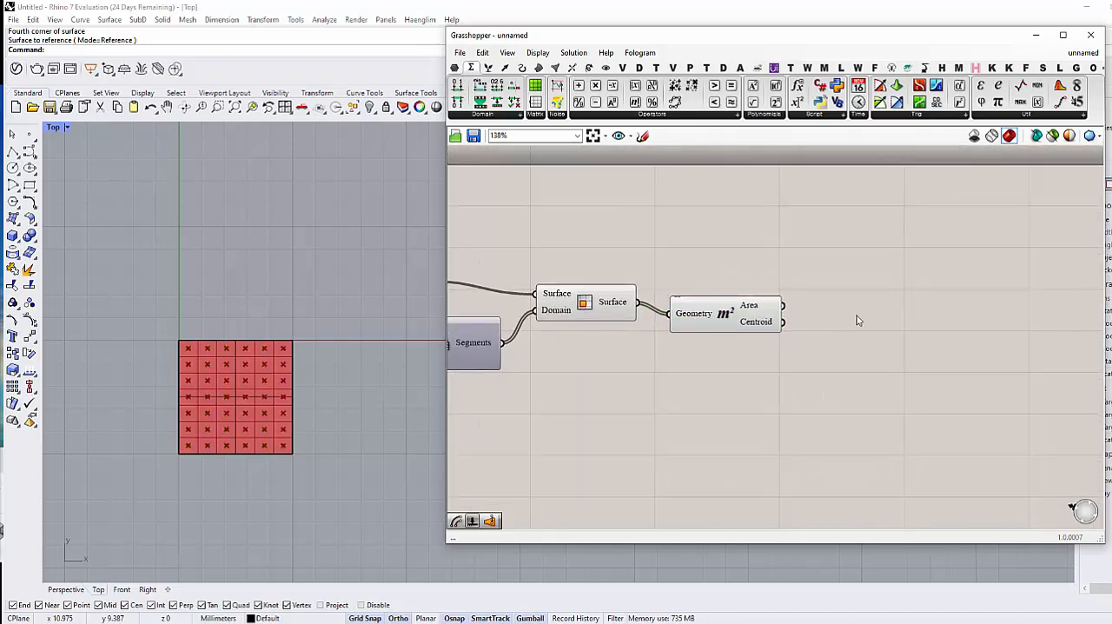
double_click(856, 320)
type("circ")
key("Up")
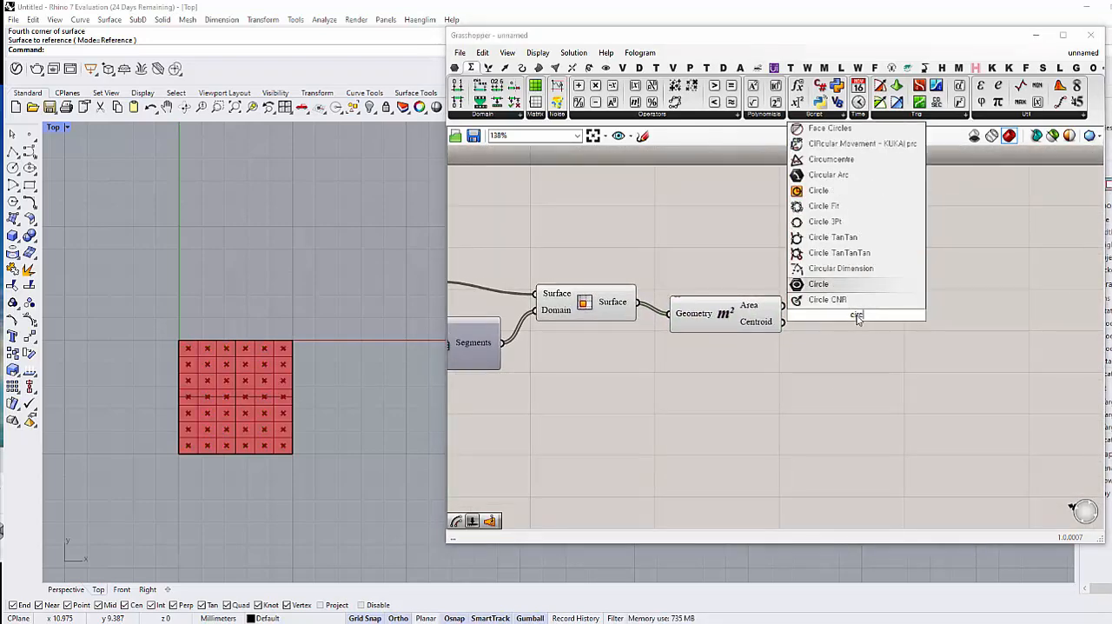
key("Up")
key("Up")
key("Up")
key("Up")
key("Up")
key("Up")
key("Return")
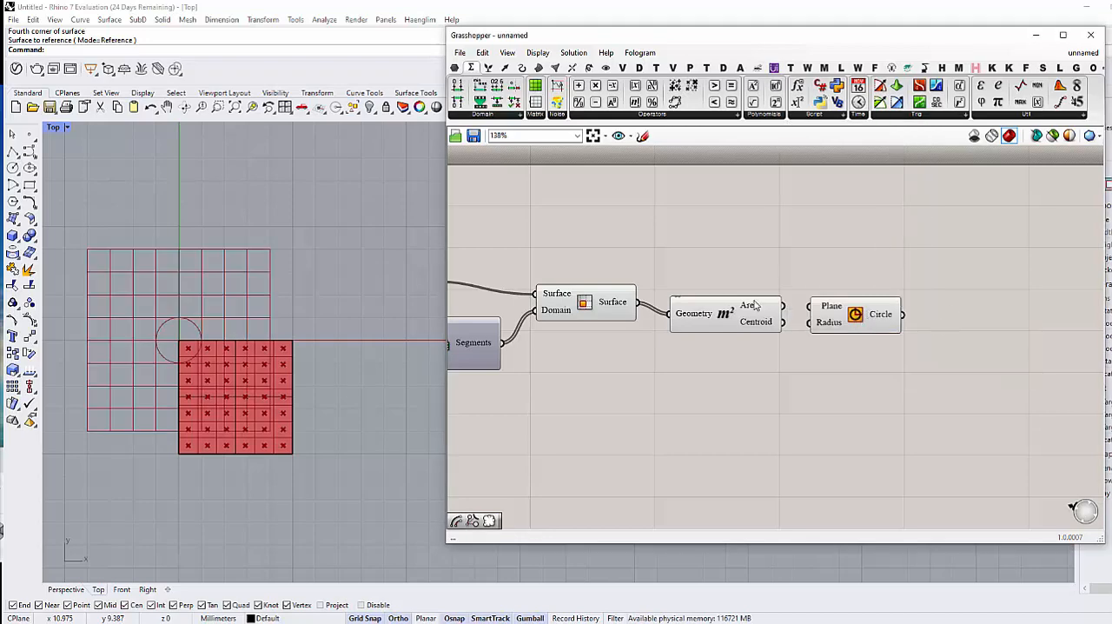
left_click_drag(790, 327, 825, 334)
right_click_drag(816, 373, 836, 362)
left_click(788, 373)
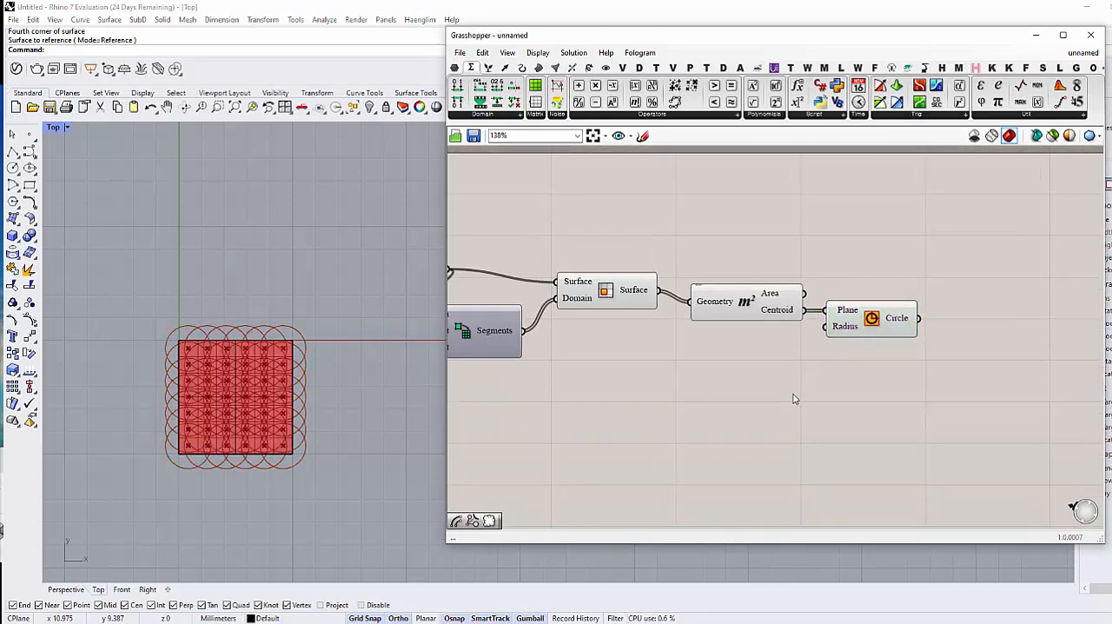
Step: Add a number slider with the value 0.250 and connect it to the Circle component's Radius input
double_click(793, 399)
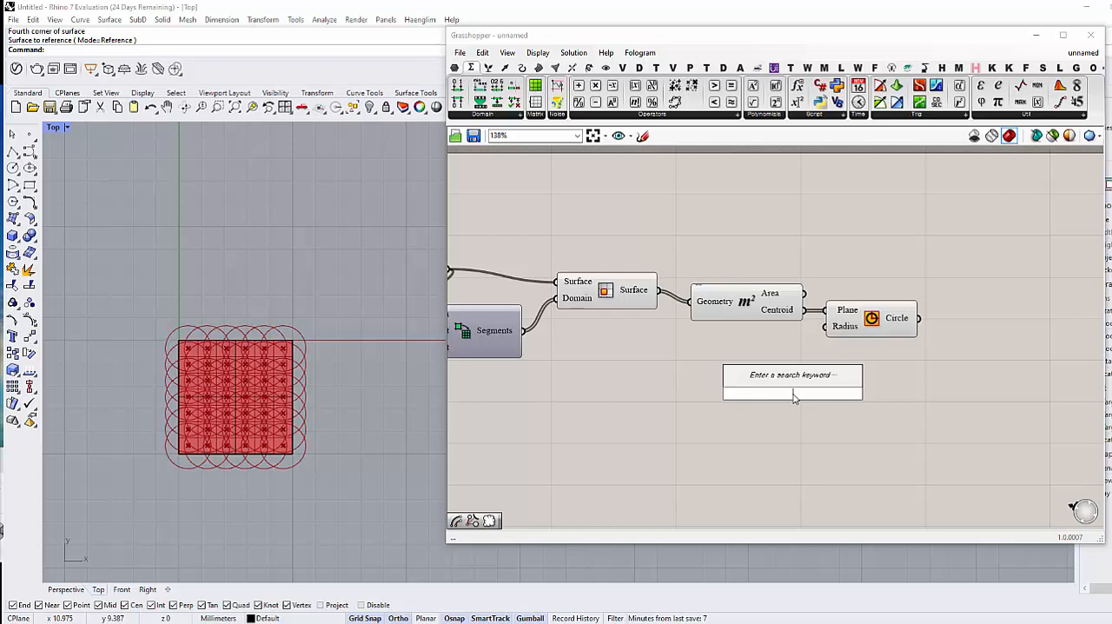
right_click_drag(769, 448, 799, 429)
double_click(804, 418)
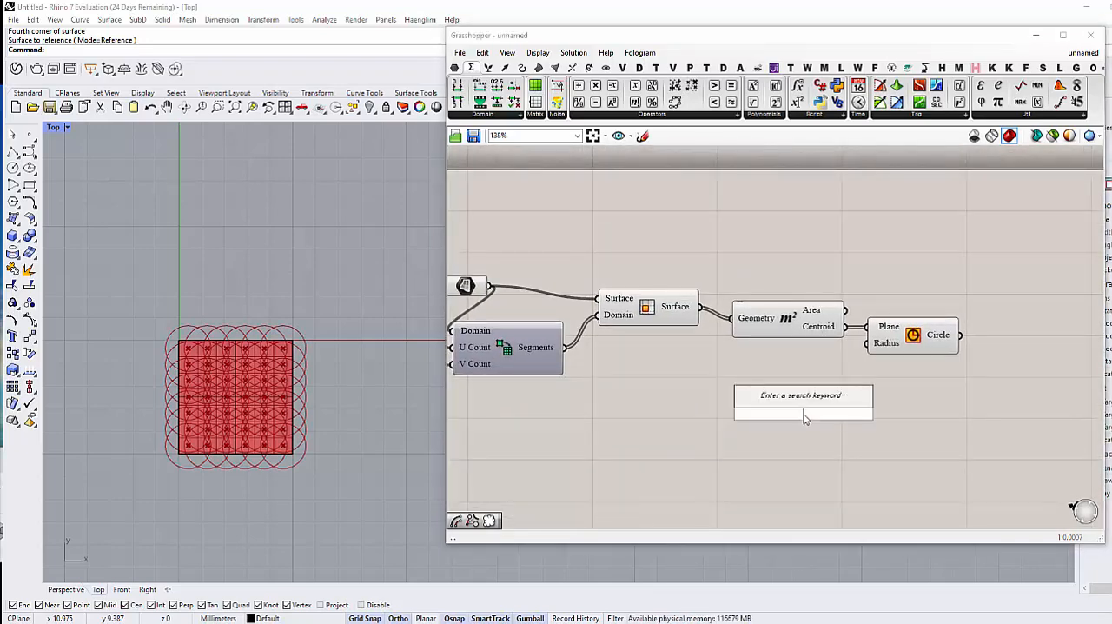
left_click(454, 66)
left_click_drag(695, 102, 762, 363)
left_click_drag(846, 359, 868, 343)
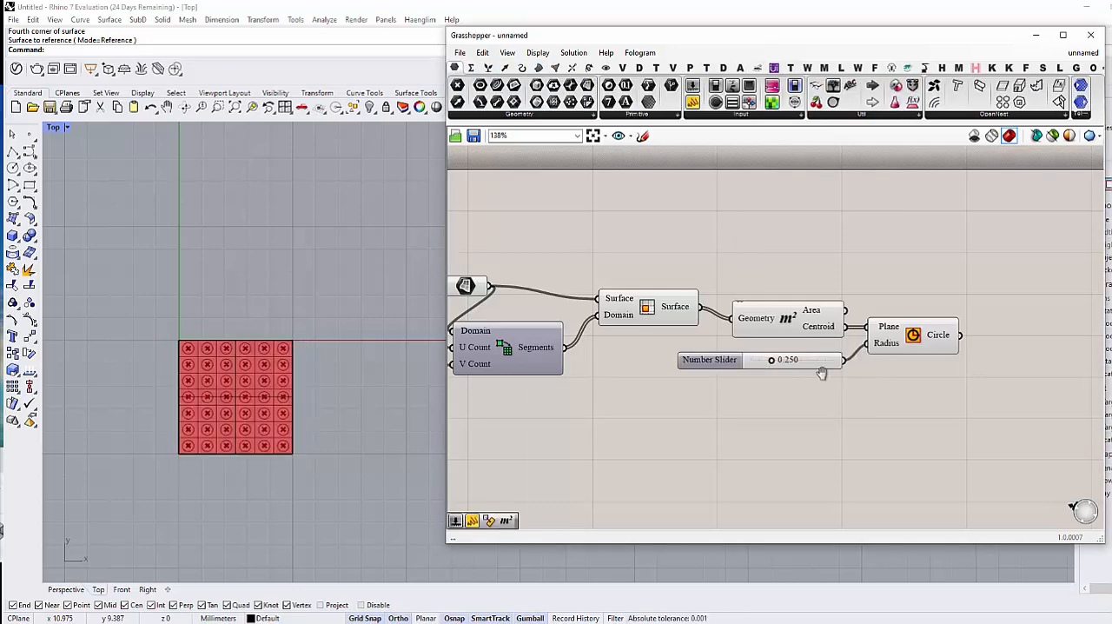
scroll(237, 379, "up", 3)
right_click_drag(247, 382, 263, 336)
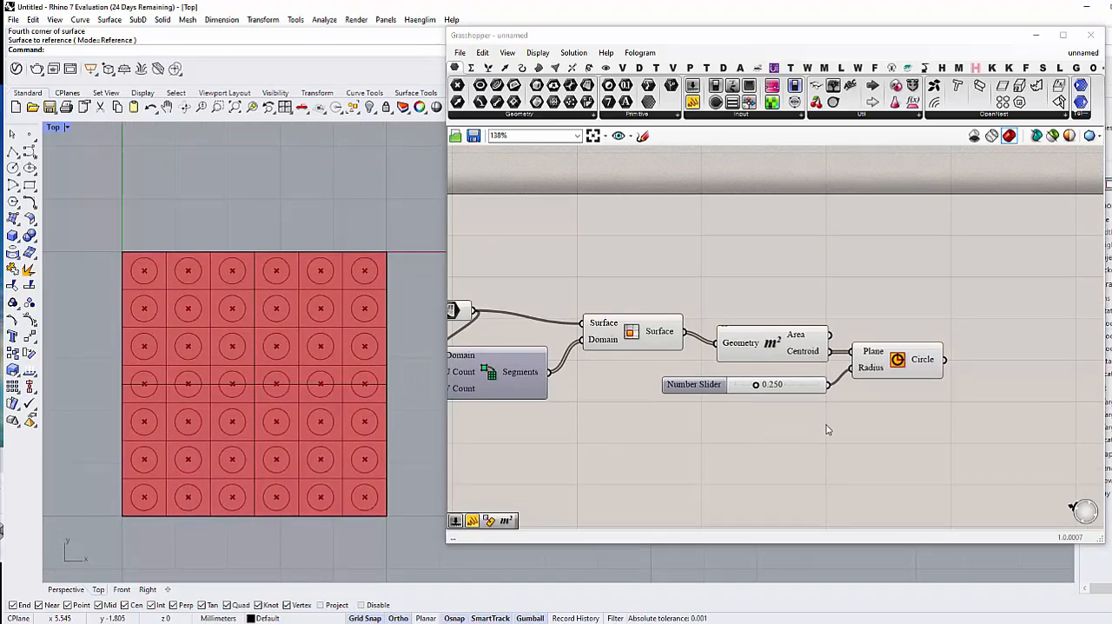
Step: Set both the U Count and V Count sliders of Divide Domain² to 4
right_click_drag(826, 426, 807, 435)
scroll(695, 397, "down", 3)
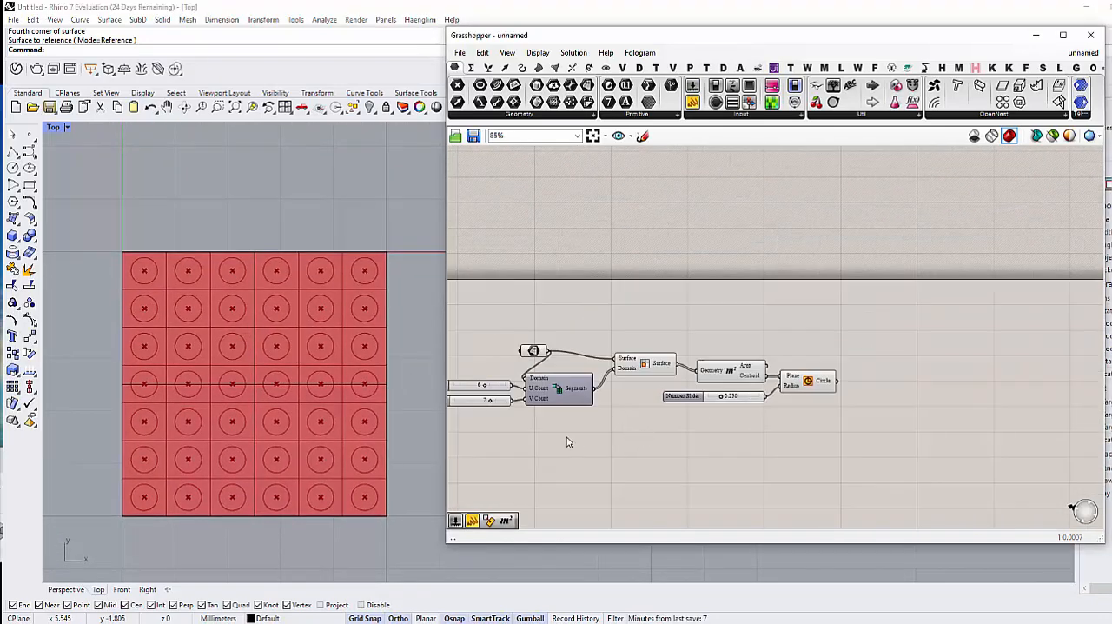
right_click_drag(576, 438, 672, 414)
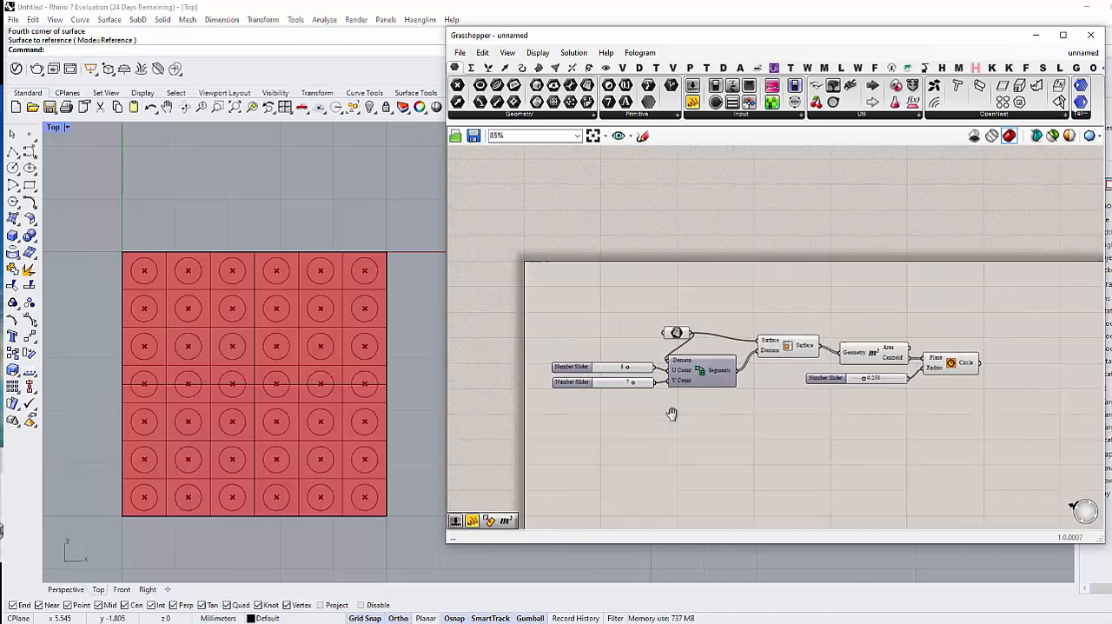
scroll(671, 414, "up", 3)
left_click_drag(629, 371, 609, 342)
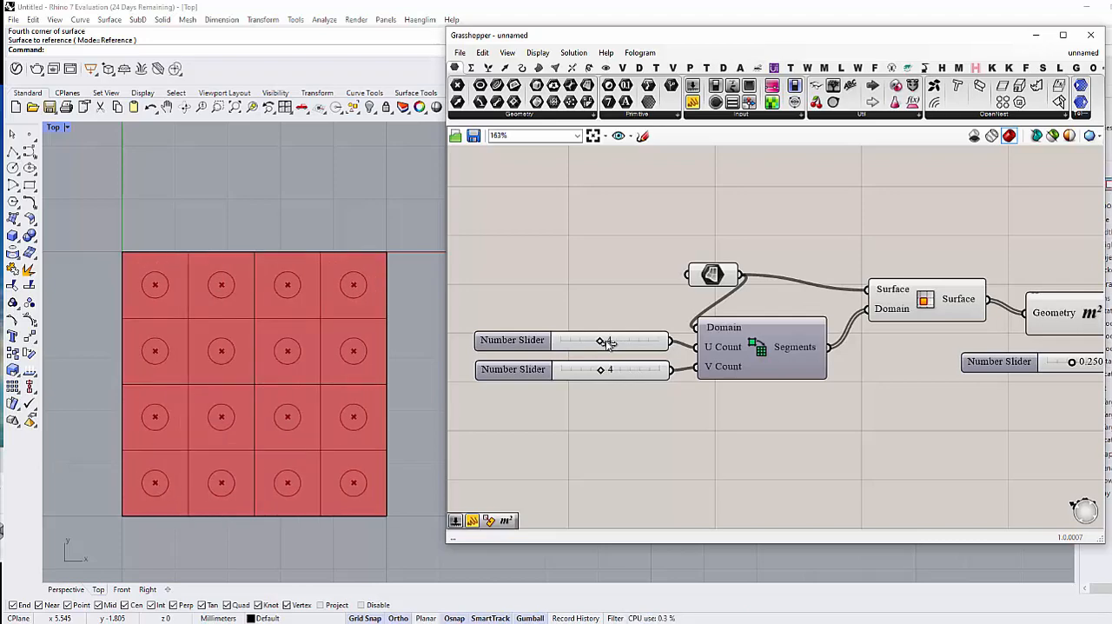
scroll(310, 384, "down", 2)
Step: Add a Panel, connect the Circle output to it, and enlarge it to examine the list of circles
scroll(773, 385, "down", 3)
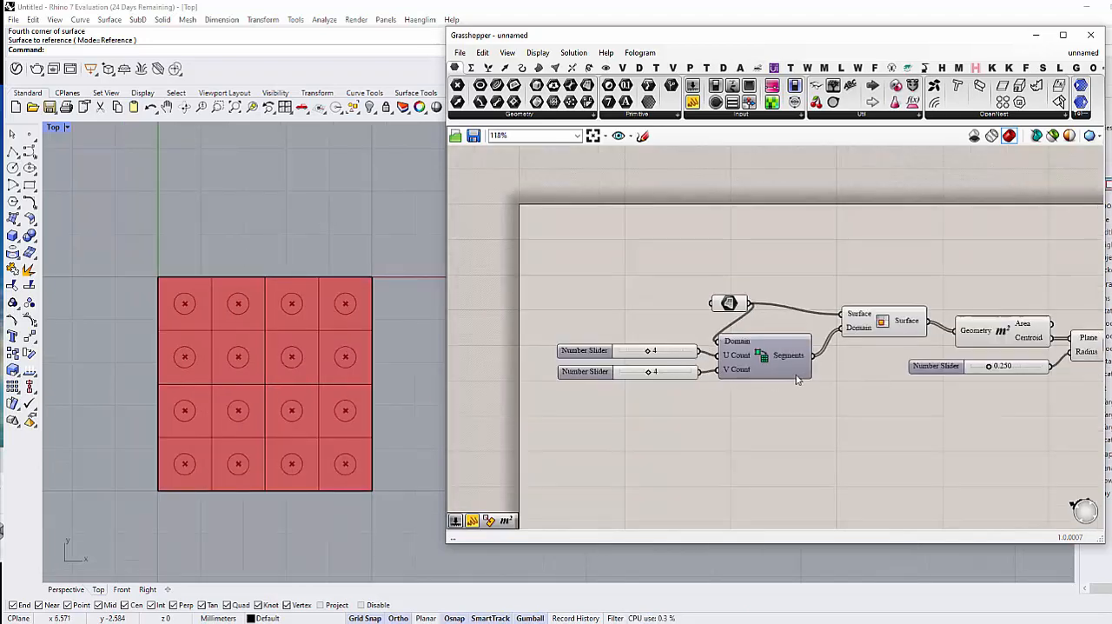
right_click_drag(906, 368, 851, 401)
scroll(782, 370, "down", 2)
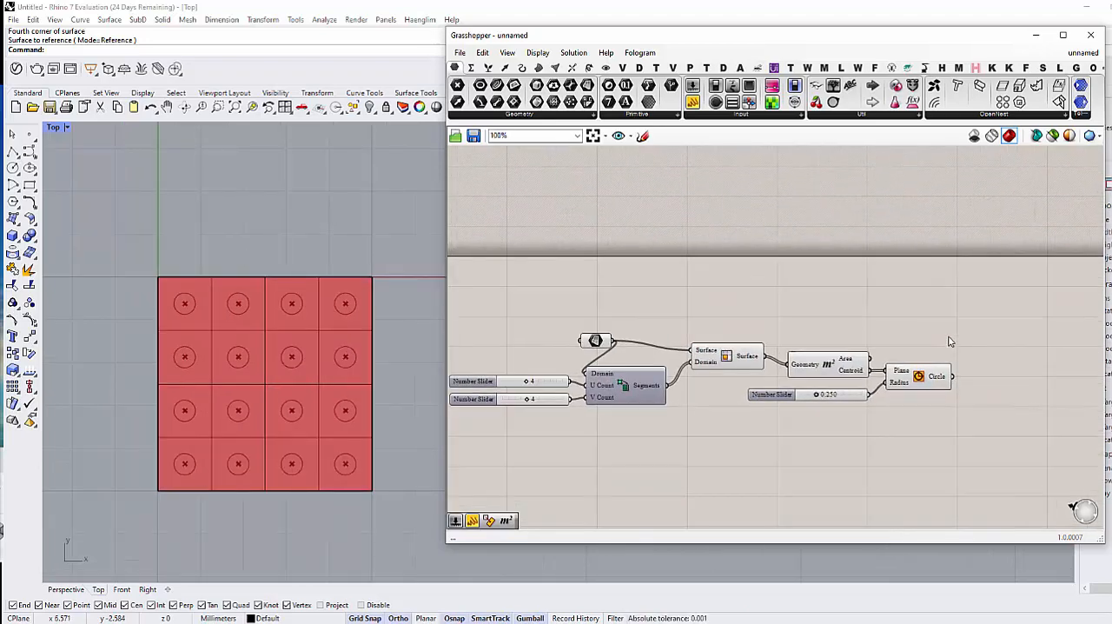
left_click_drag(949, 336, 930, 337)
right_click_drag(903, 324, 874, 332)
scroll(876, 334, "down", 1)
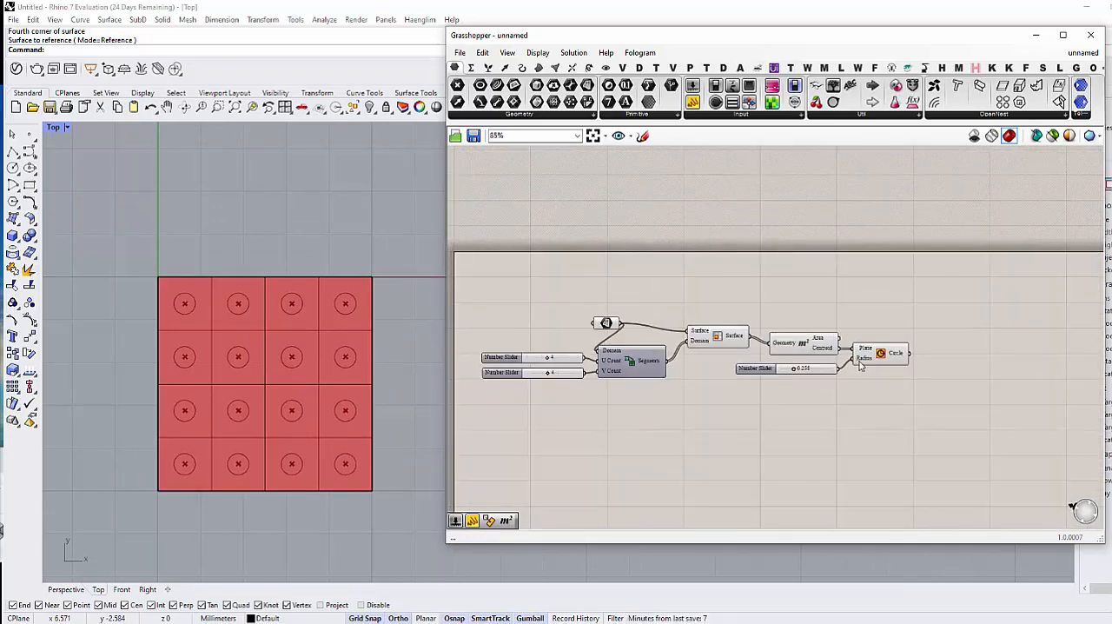
scroll(858, 361, "up", 1)
double_click(952, 368)
type("panel")
key("Return")
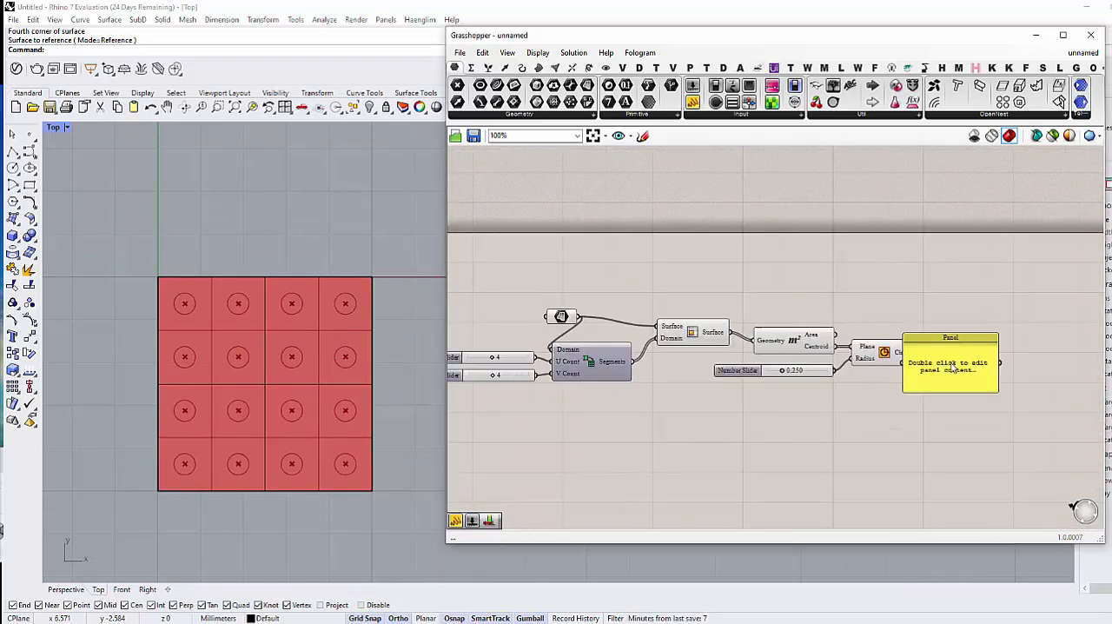
left_click_drag(952, 347, 986, 325)
left_click_drag(922, 359, 964, 453)
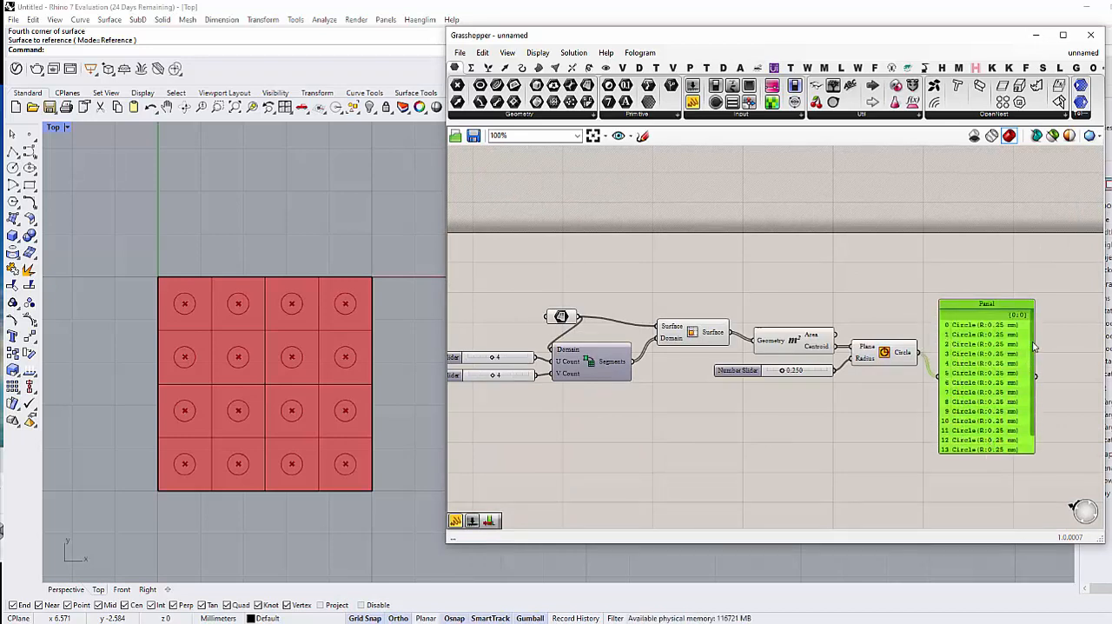
left_click_drag(1032, 355, 1031, 409)
Step: Delete the Panel attached to the Circle output
left_click(1003, 477)
left_click(954, 403)
key("Delete")
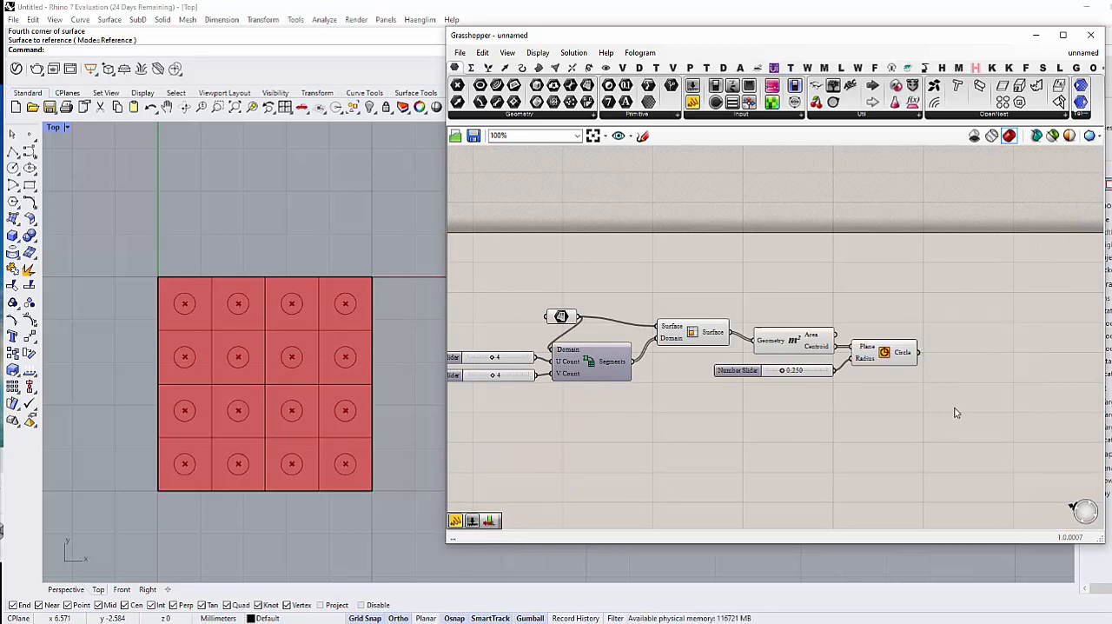
Step: Add a Curve parameter above the Circle component and connect the Surface parameter to its input
right_click_drag(955, 413, 833, 402)
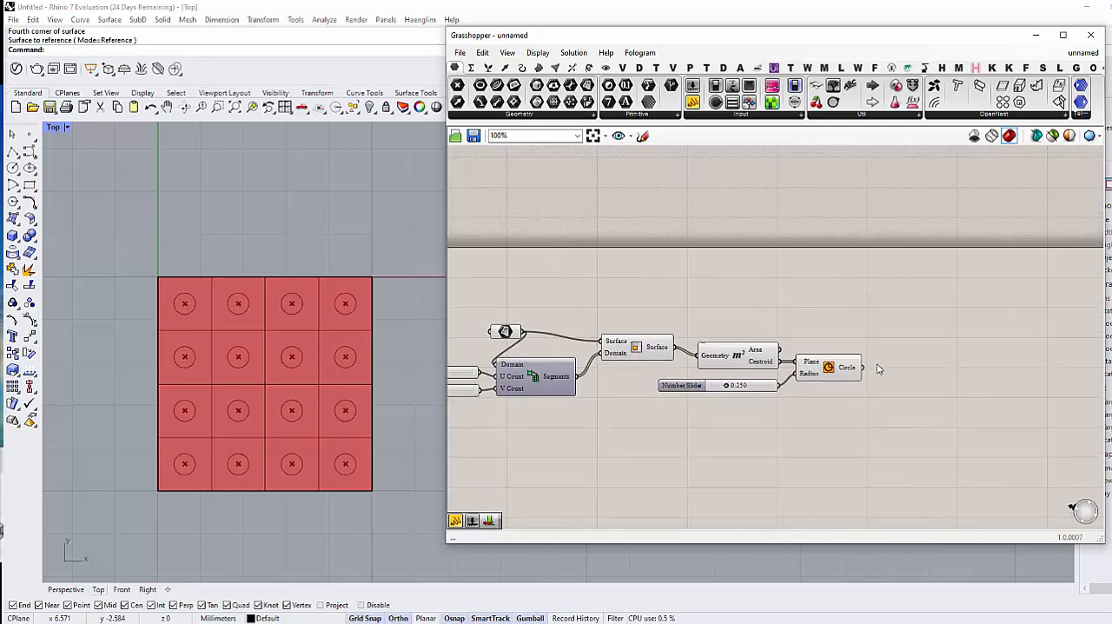
double_click(878, 301)
type("curve")
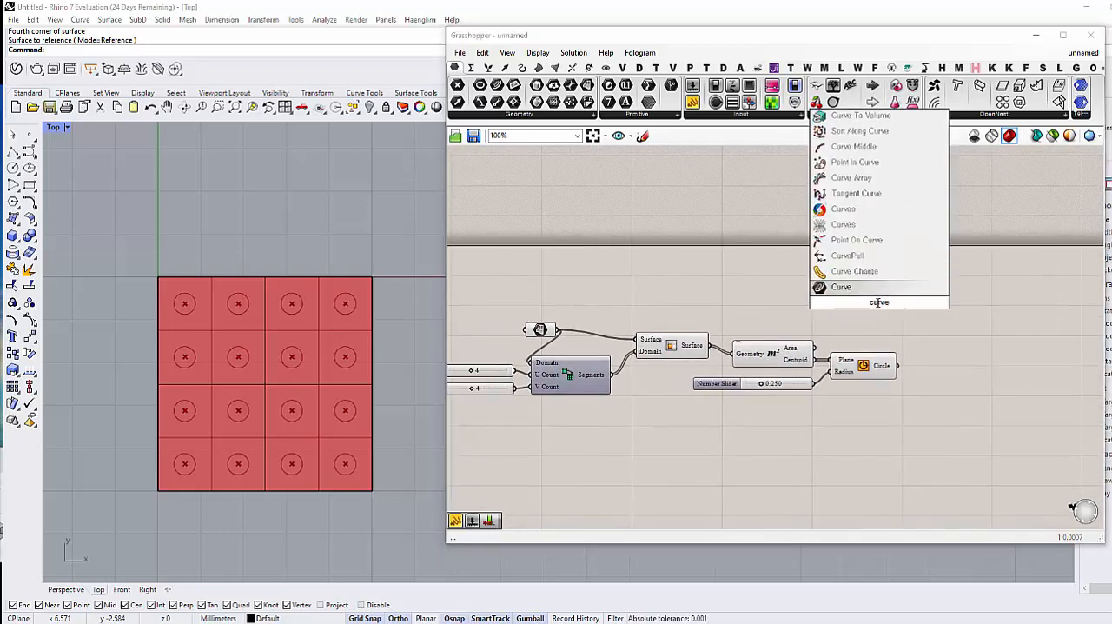
key("Return")
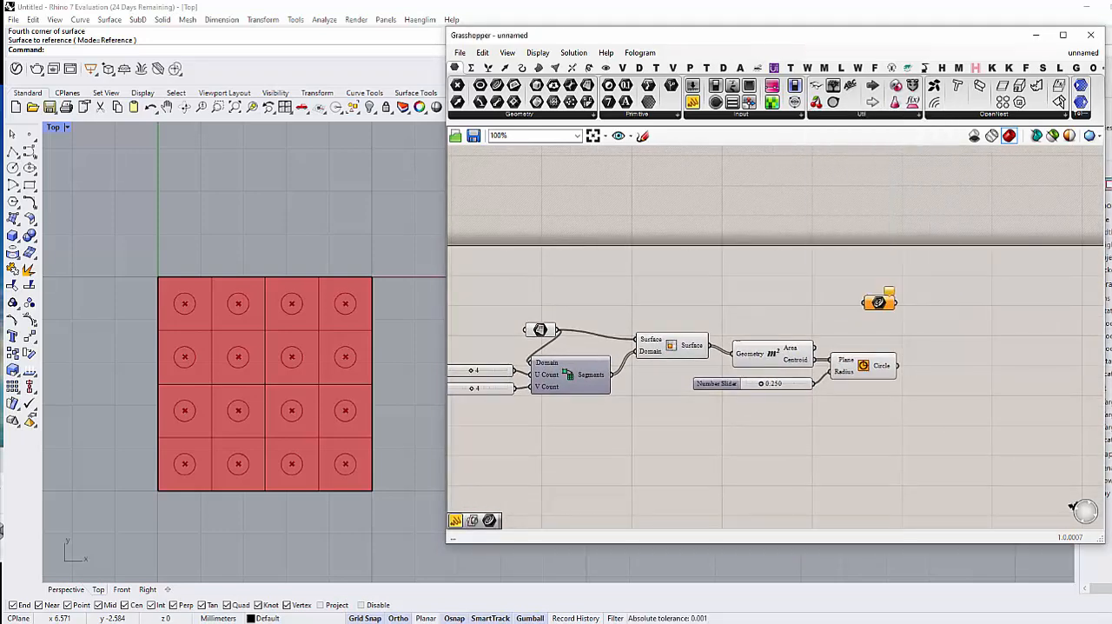
left_click_drag(558, 330, 891, 315)
scroll(891, 315, "down", 3)
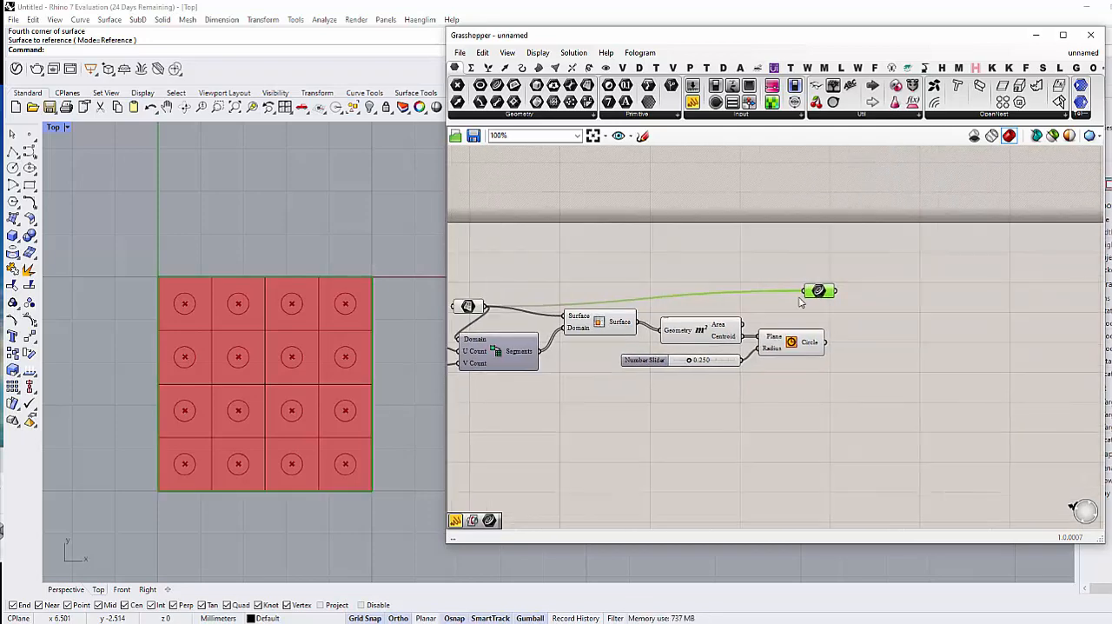
Step: Add a Bounding Box component and place it beside the Curve parameter
double_click(829, 320)
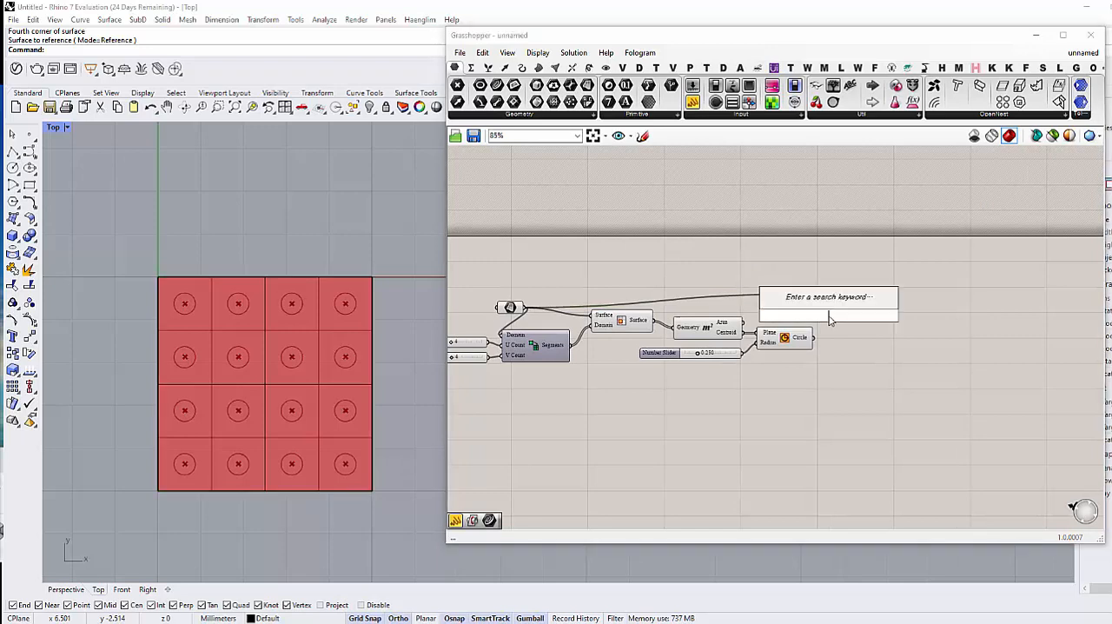
type("boundi")
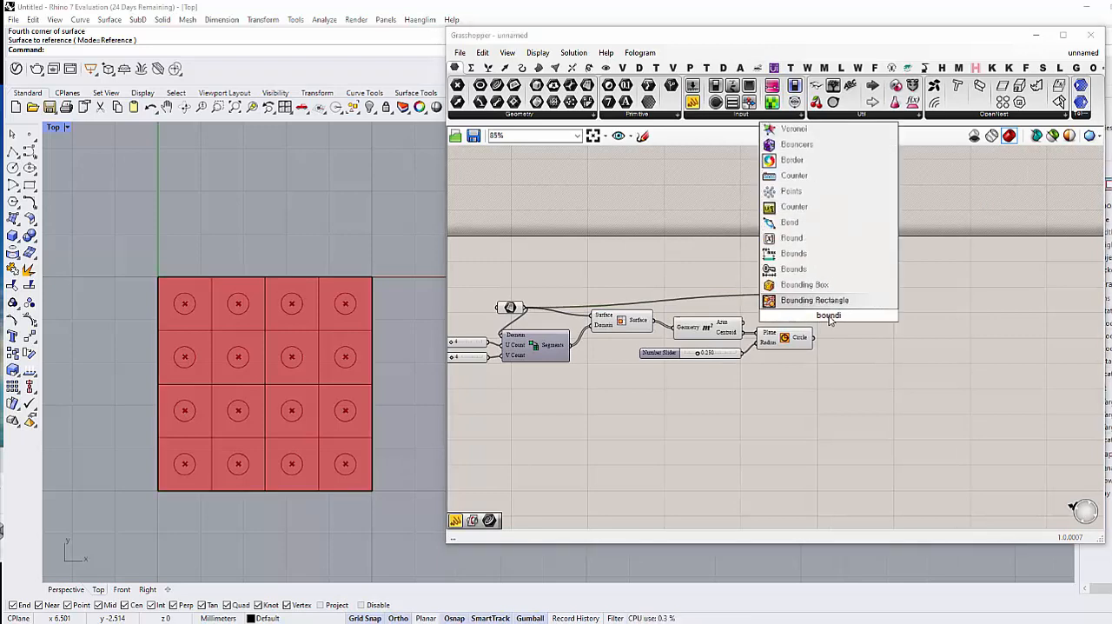
key("Up")
key("Return")
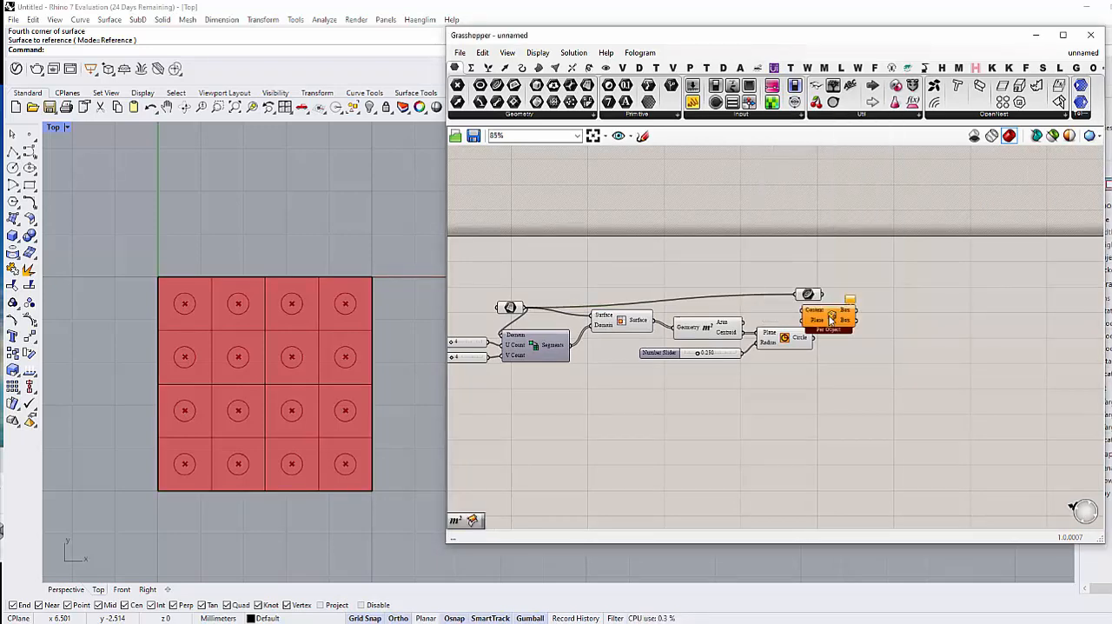
left_click_drag(833, 325, 901, 321)
left_click(888, 361)
right_click_drag(888, 360, 893, 373)
left_click_drag(894, 334, 913, 332)
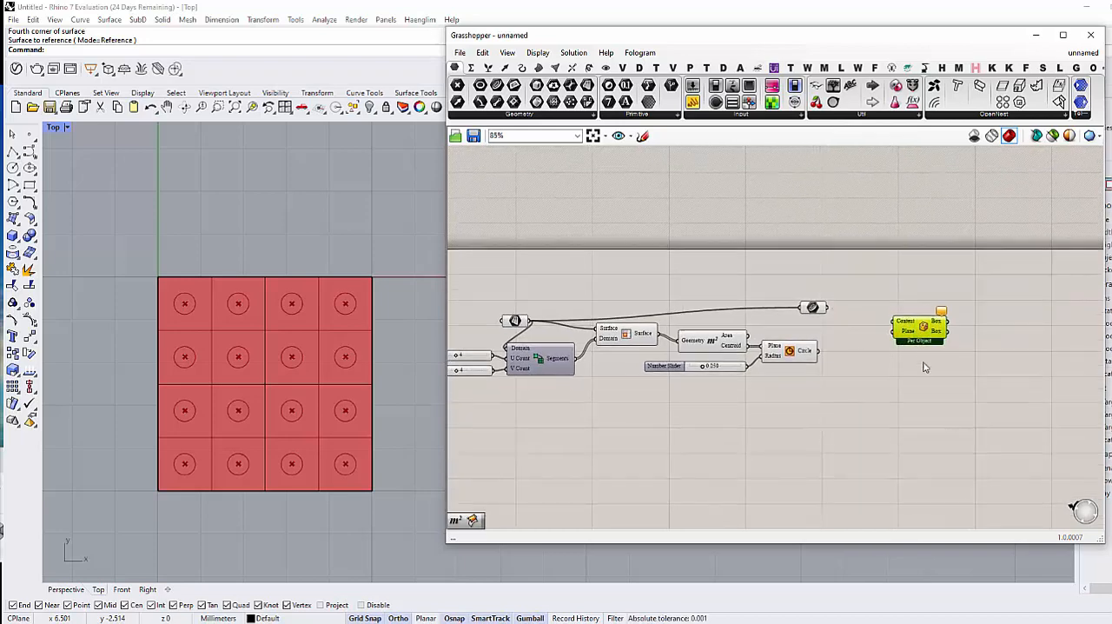
left_click(924, 365)
right_click_drag(914, 373, 894, 358)
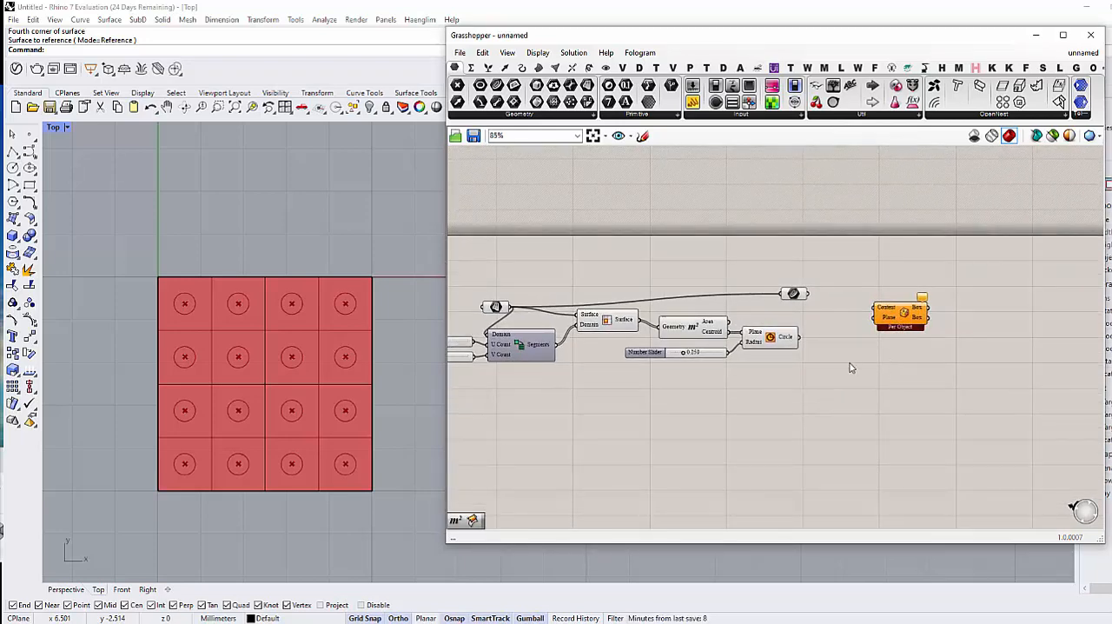
left_click_drag(798, 297, 789, 295)
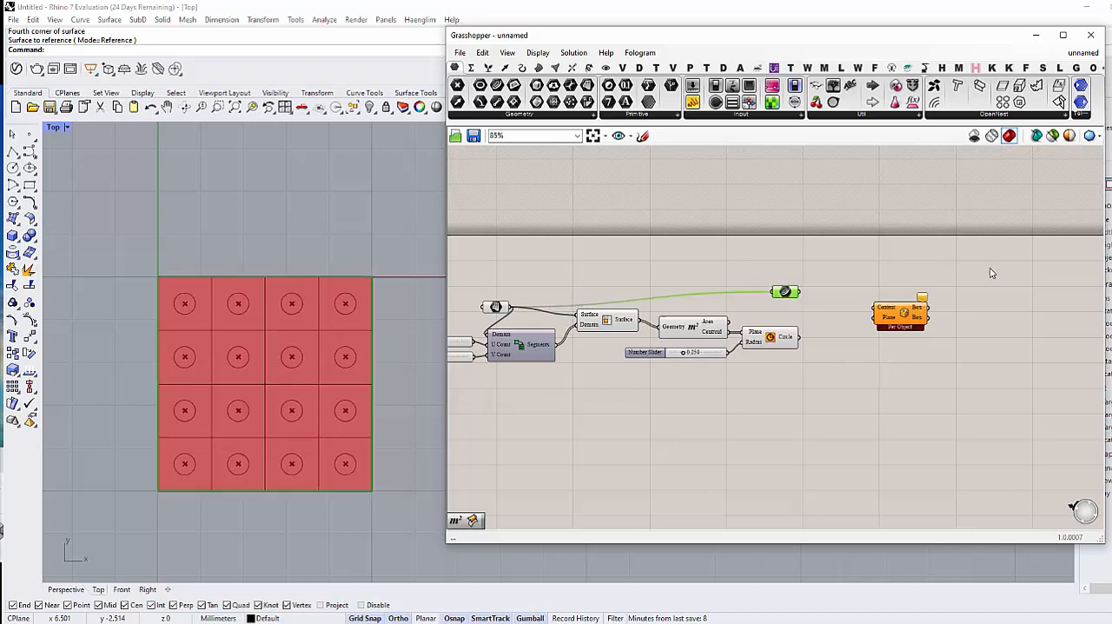
left_click_drag(901, 328, 895, 297)
left_click(909, 357)
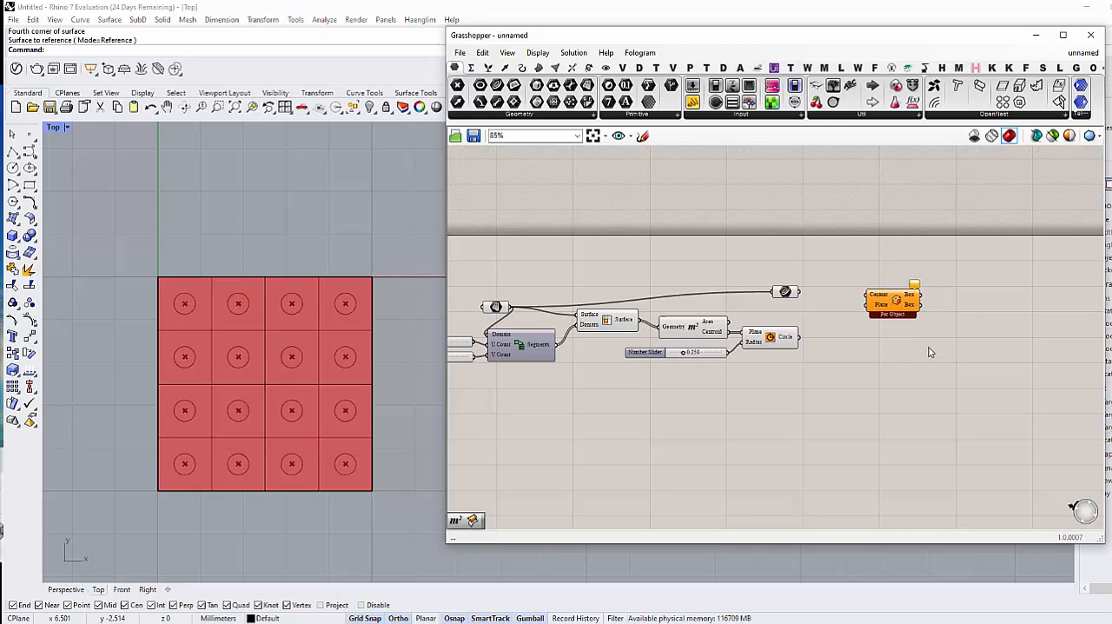
Step: Add a Rectangle Mapping component beyond the Circle component and delete the Bounding Box component
double_click(929, 349)
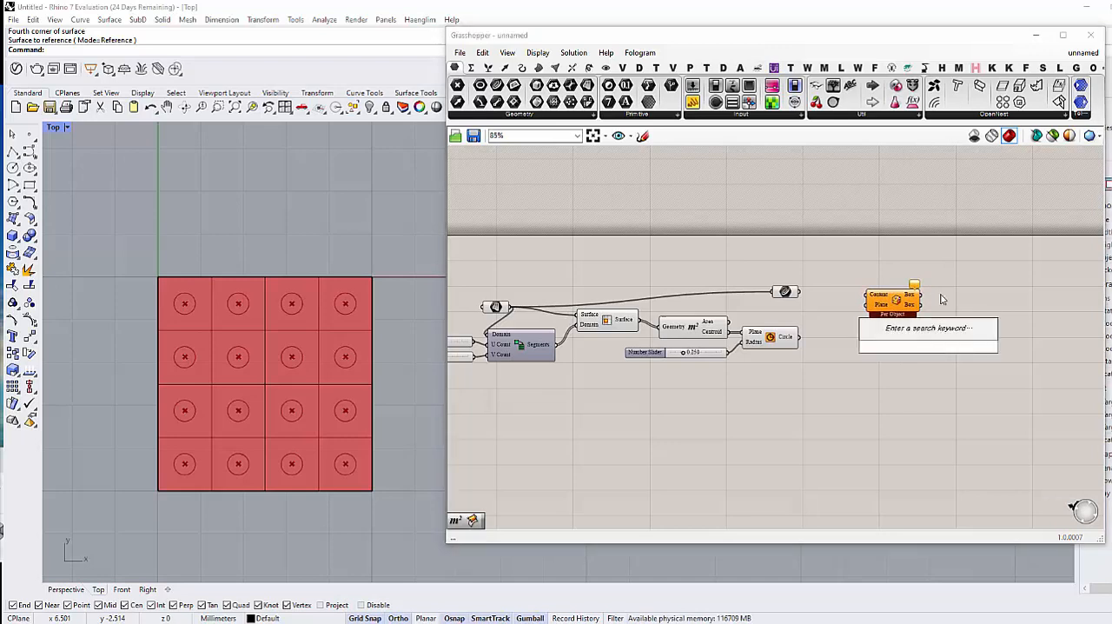
left_click(588, 67)
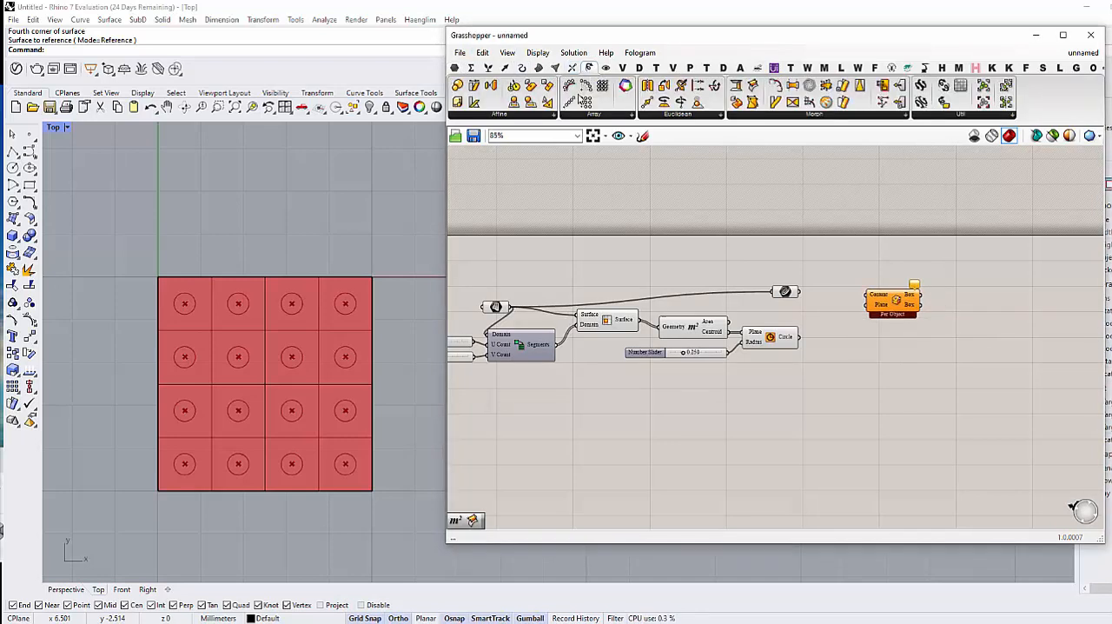
left_click(530, 114)
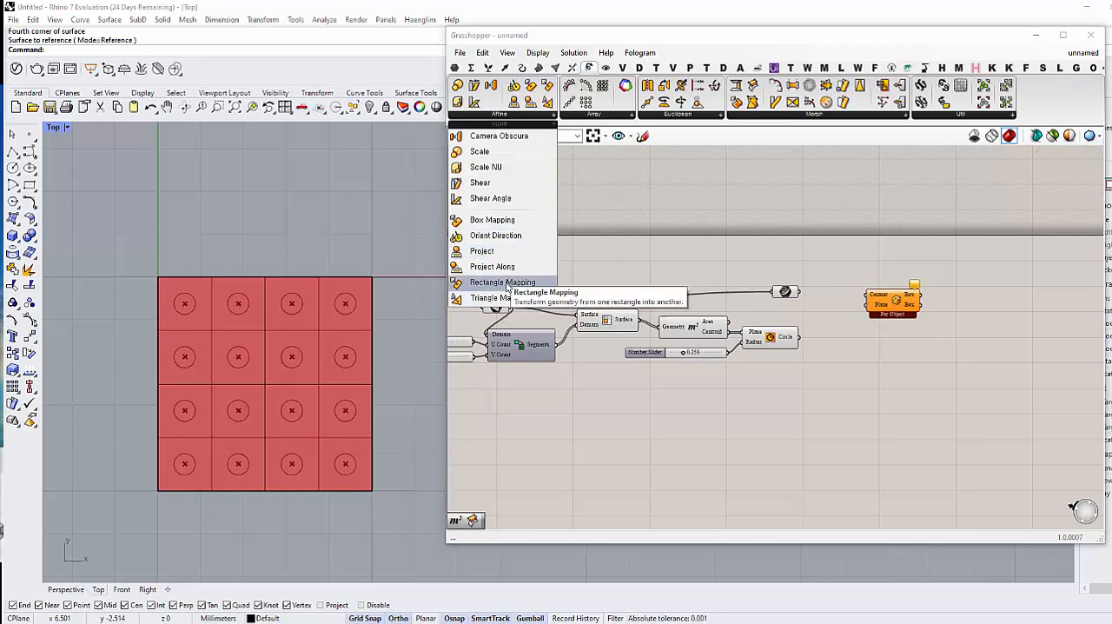
left_click_drag(502, 249, 926, 356)
left_click_drag(897, 305, 860, 295)
key("Delete")
left_click_drag(931, 360, 926, 347)
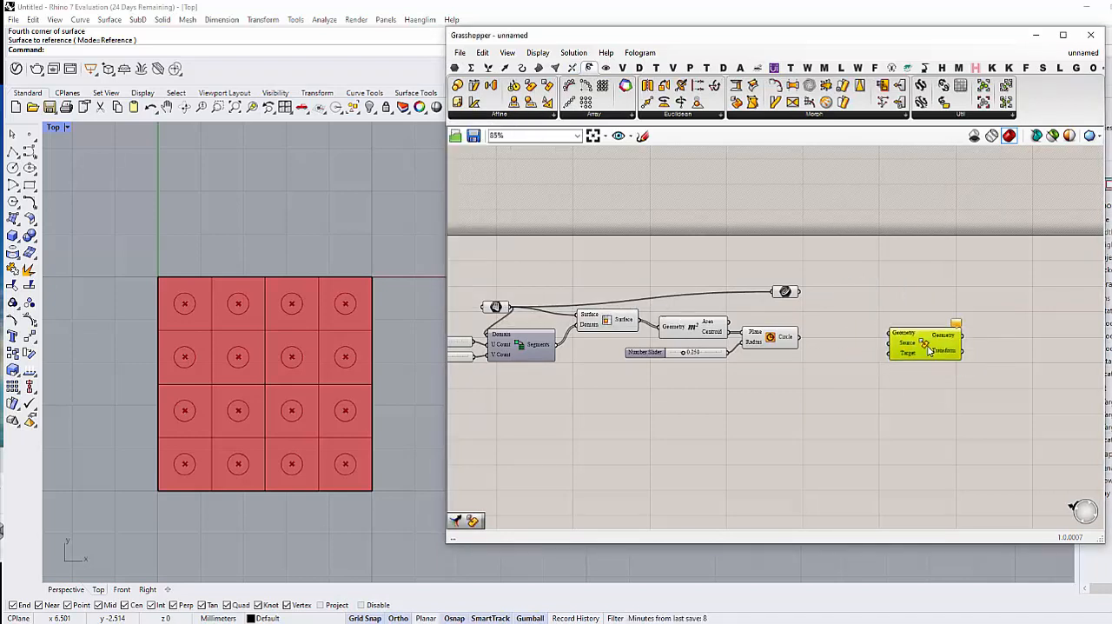
Step: Move the Rectangle Mapping component slightly farther from the Circle component
left_click(854, 389)
right_click_drag(854, 389, 866, 387)
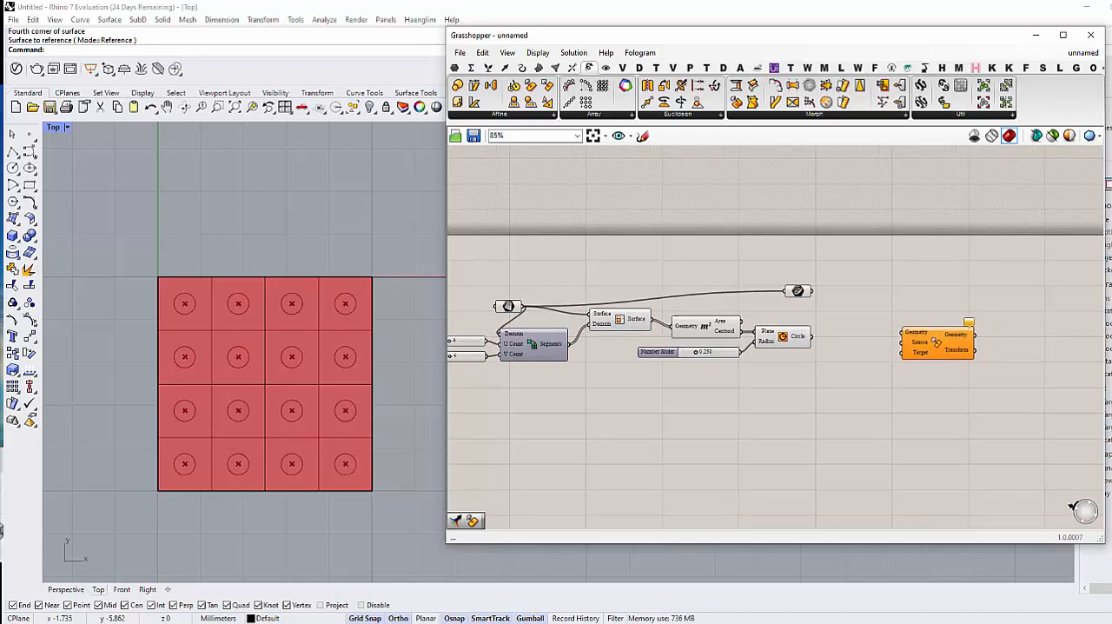
right_click_drag(763, 409, 746, 423)
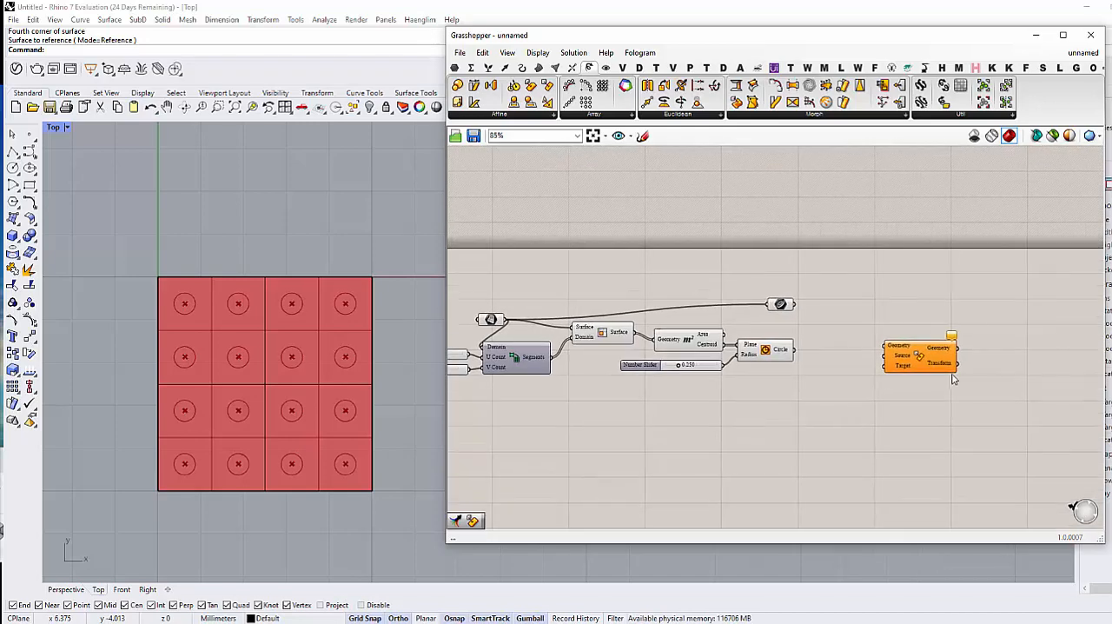
left_click_drag(931, 355, 945, 349)
left_click(855, 361)
double_click(847, 355)
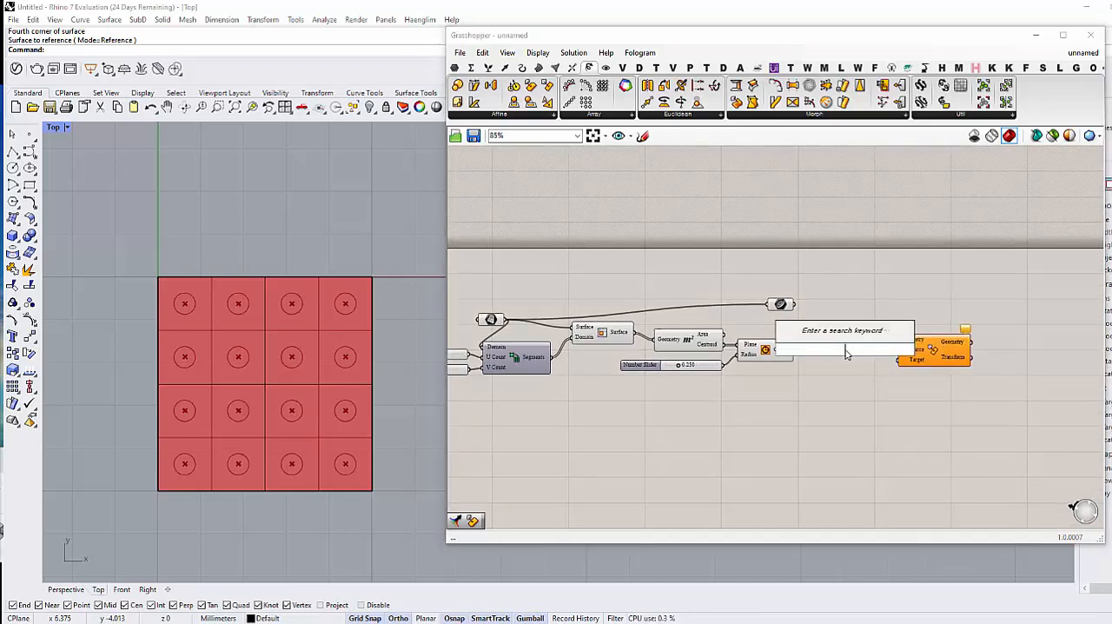
key("Escape")
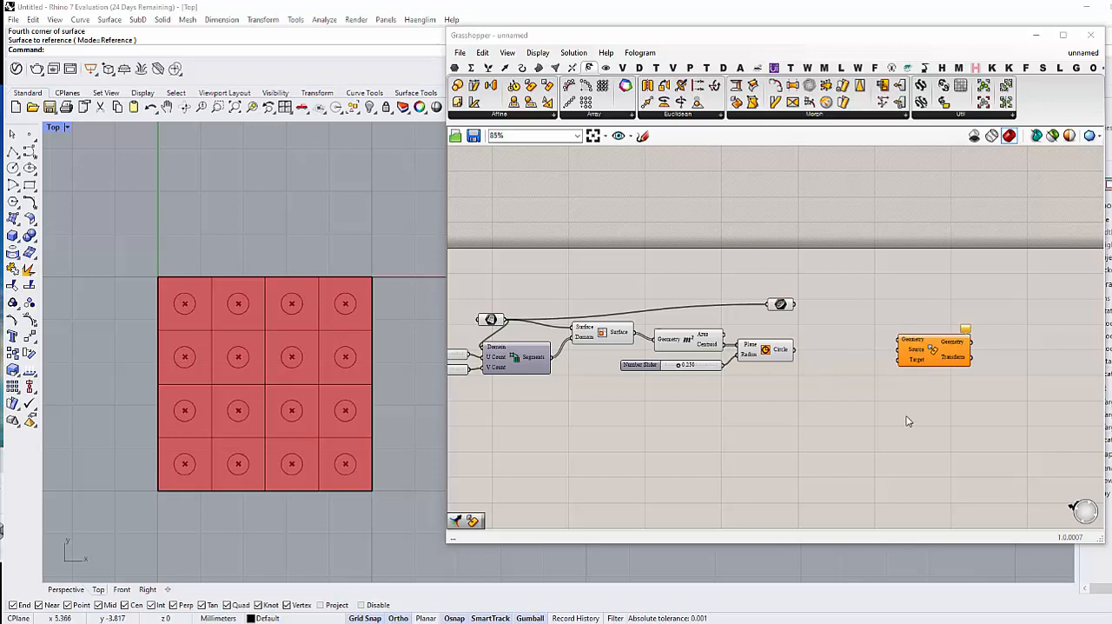
Step: Add a Rectangle parameter, feed it from the Curve parameter, and connect it to the Source input of Rectangle Mapping
double_click(842, 345)
type("rectan")
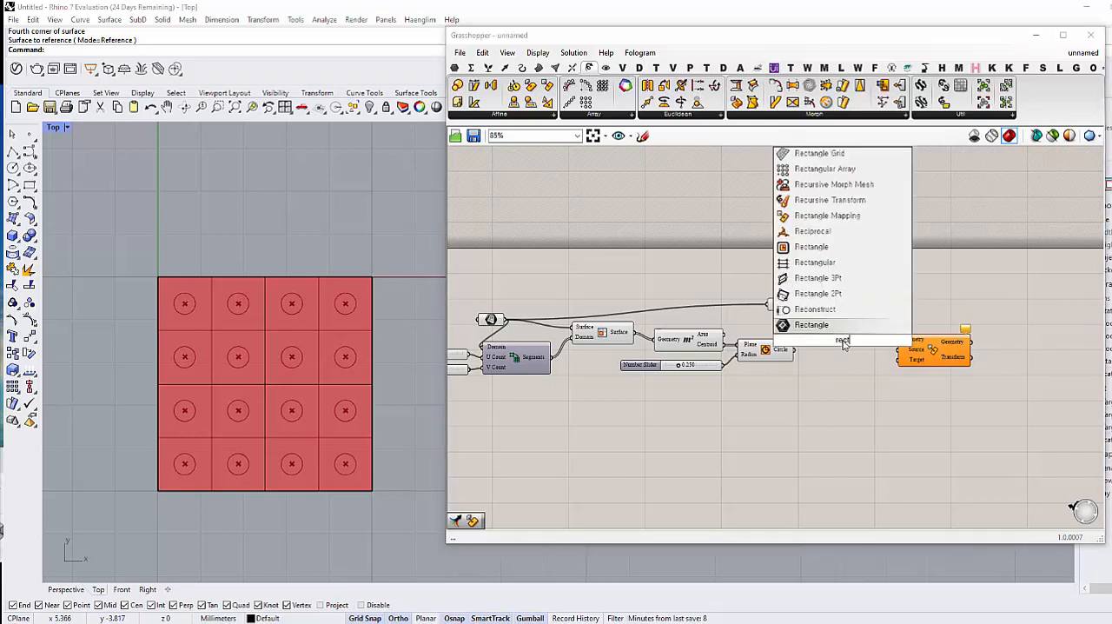
key("Up")
key("Up")
key("Up")
key("Up")
key("Up")
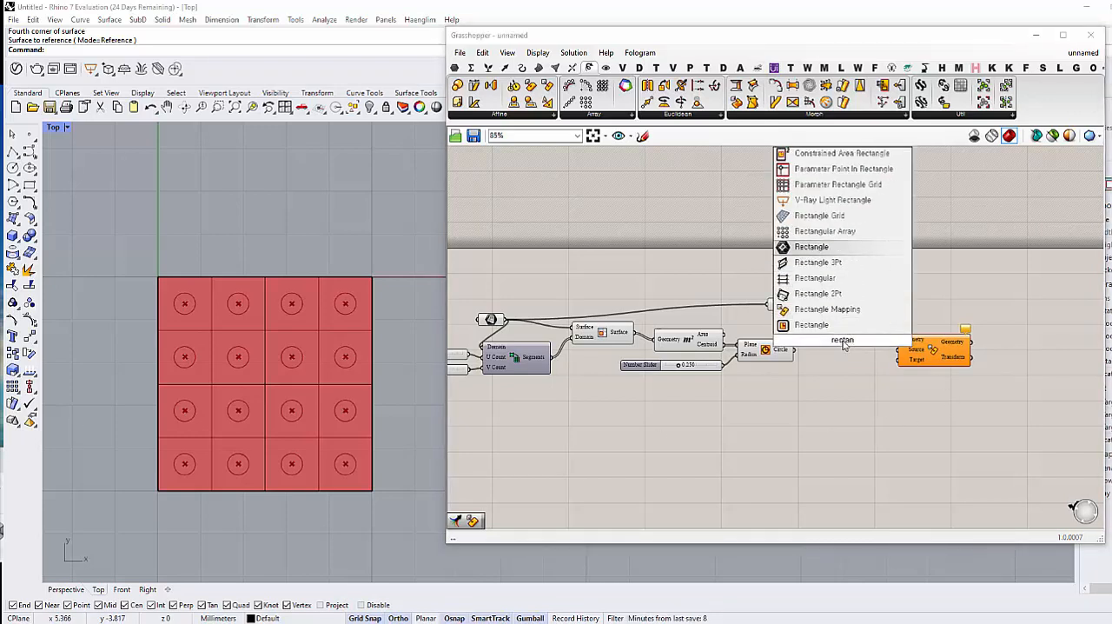
key("Return")
left_click_drag(796, 305, 836, 338)
left_click(846, 354)
right_click_drag(846, 355, 827, 359)
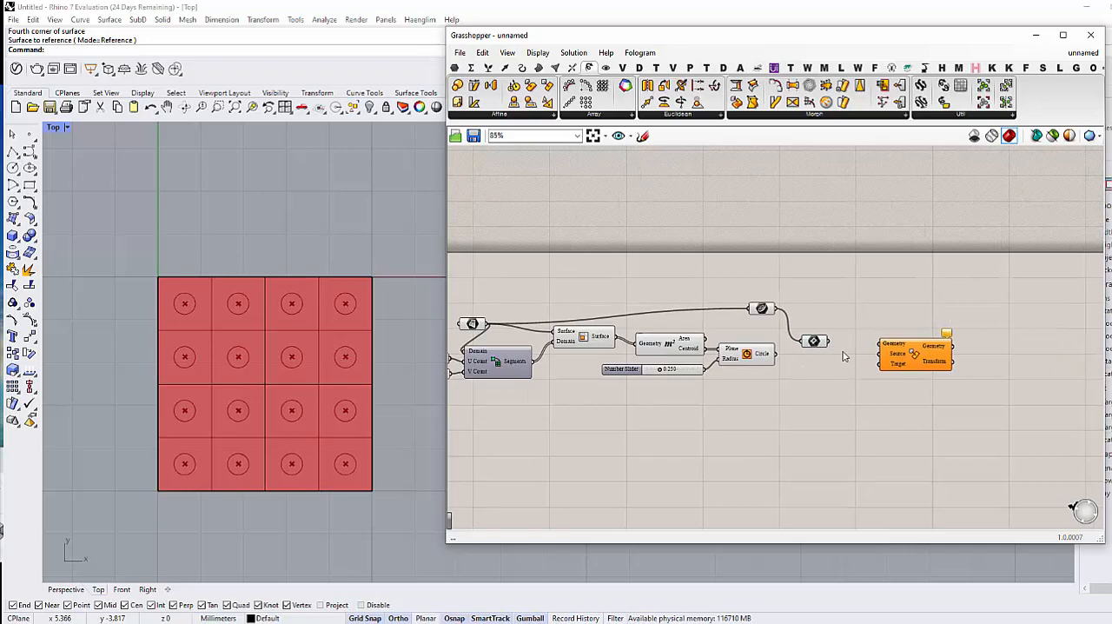
left_click_drag(830, 341, 881, 345)
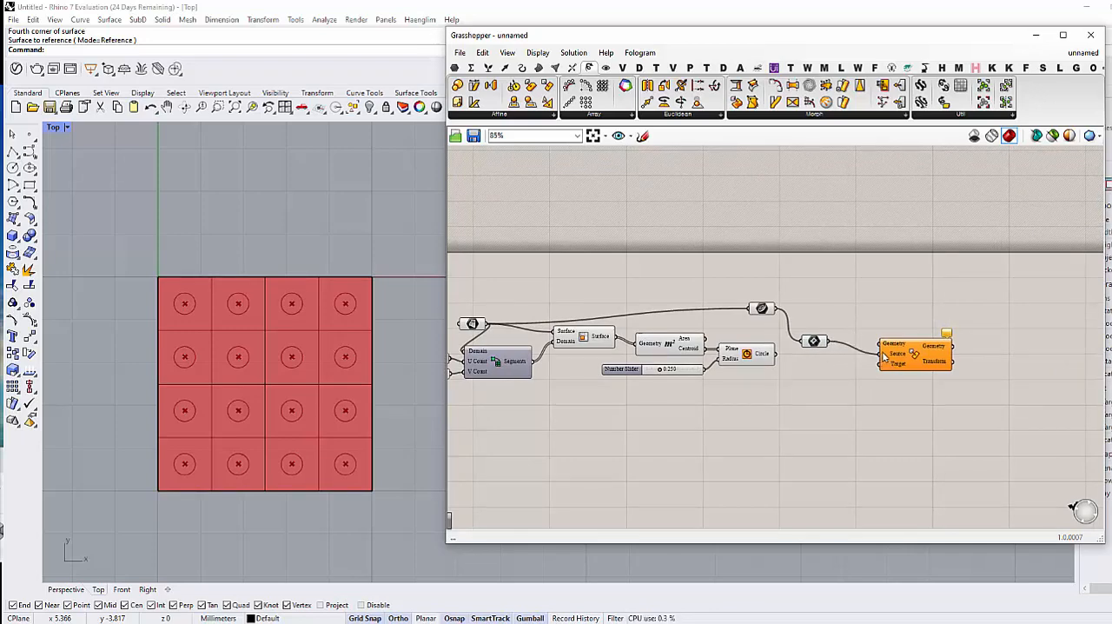
Step: Add a Boundary Surfaces component, feed its Edges from the Circle output, and connect its Surfaces to Rectangle Mapping's Geometry input
mouse_move(736, 413)
right_mouse_down()
mouse_move(765, 398)
mouse_move(748, 415)
right_mouse_up()
left_click(761, 356)
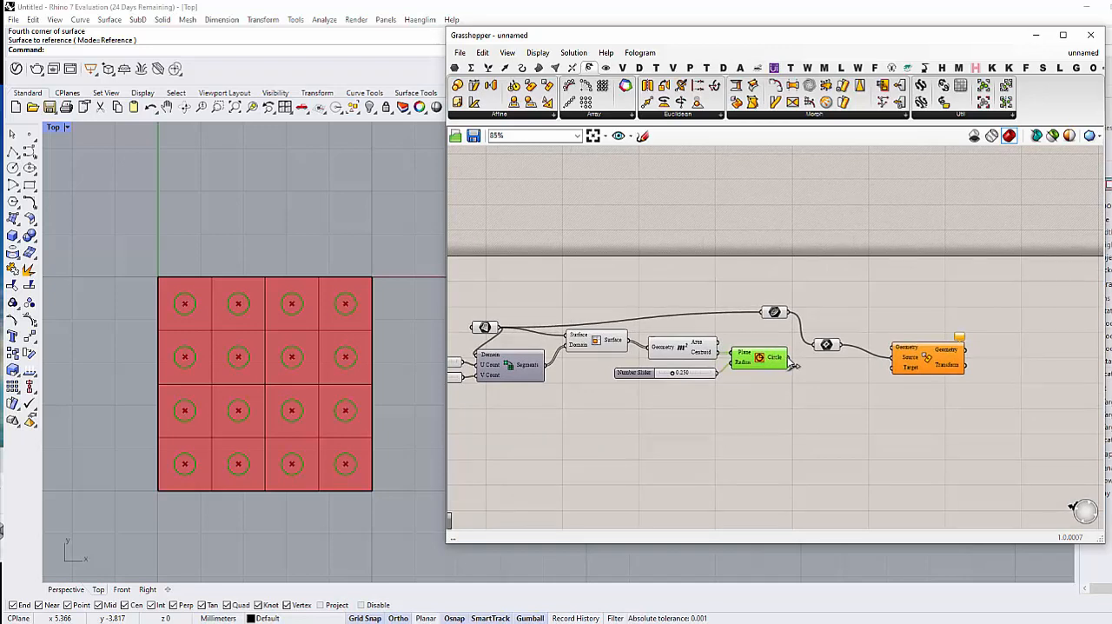
double_click(822, 390)
type("surface")
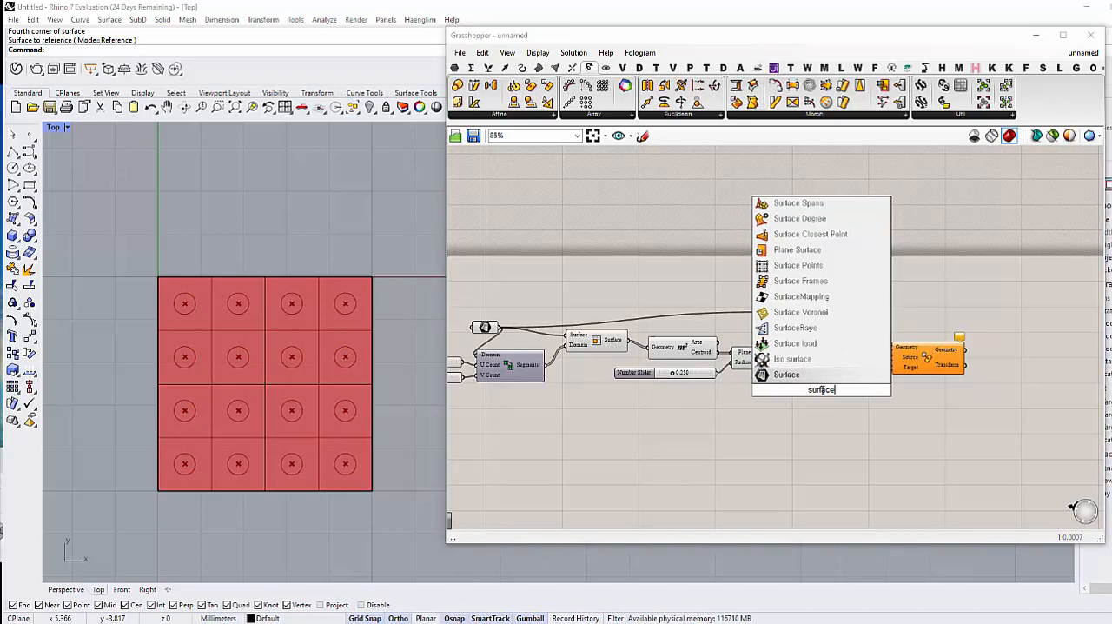
key("BackSpace")
key("BackSpace")
key("BackSpace")
key("BackSpace")
key("BackSpace")
key("BackSpace")
key("BackSpace")
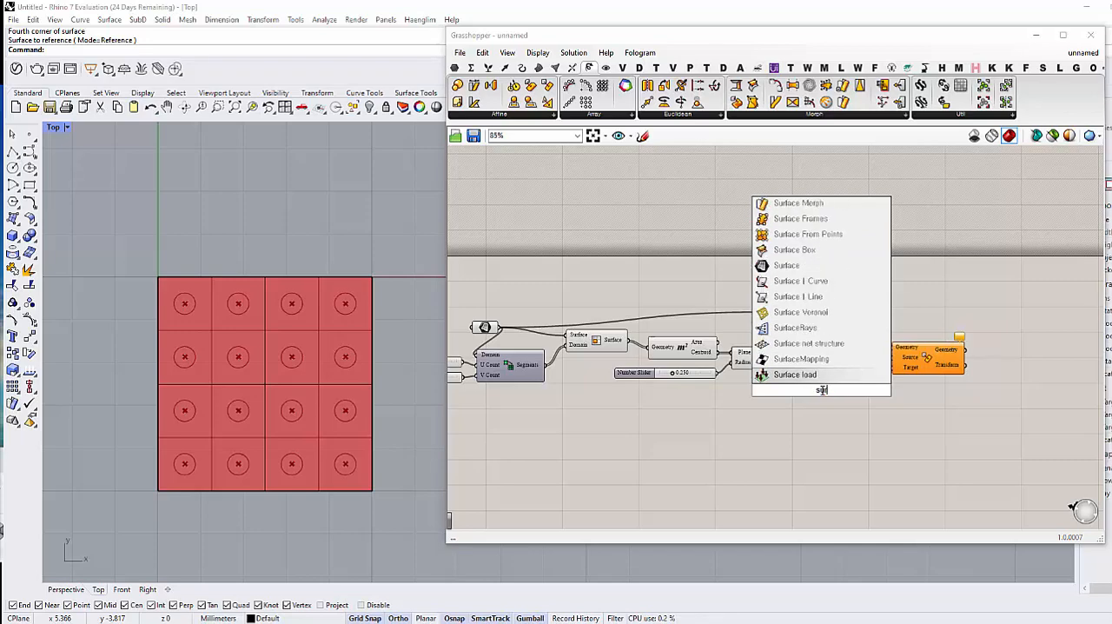
type("bounda")
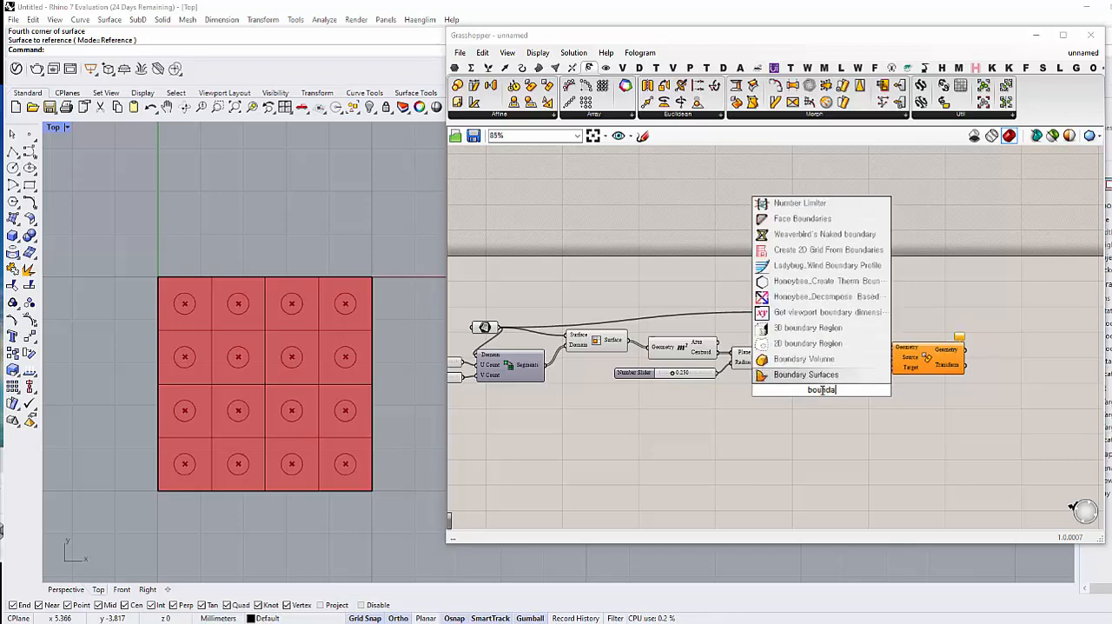
key("Return")
left_click_drag(793, 363, 891, 348)
left_click_drag(816, 393, 823, 388)
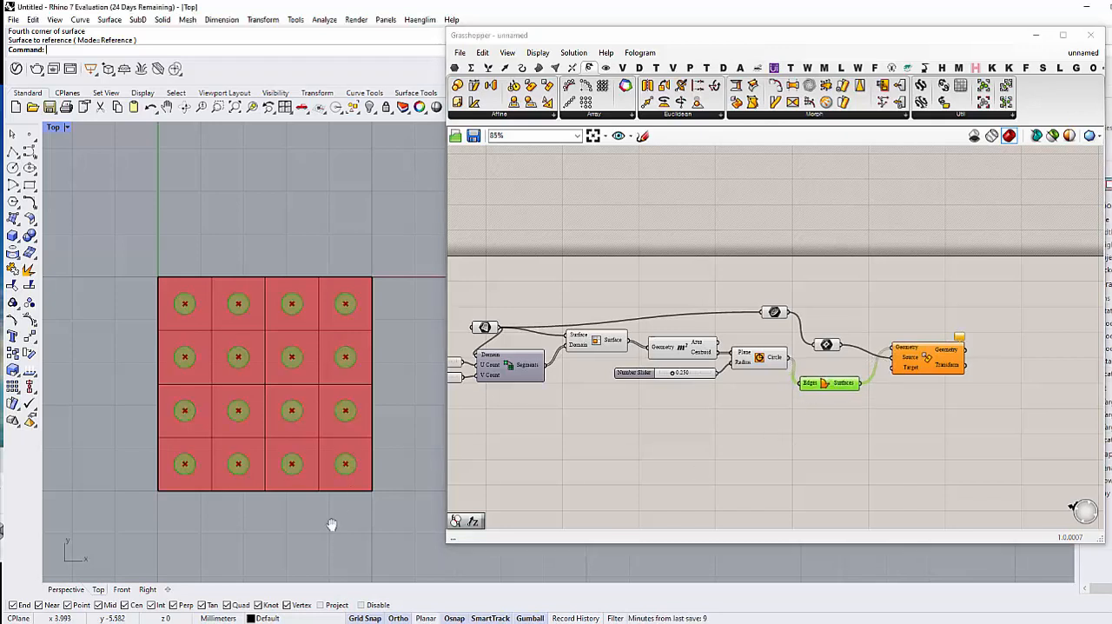
right_click_drag(330, 521, 314, 524)
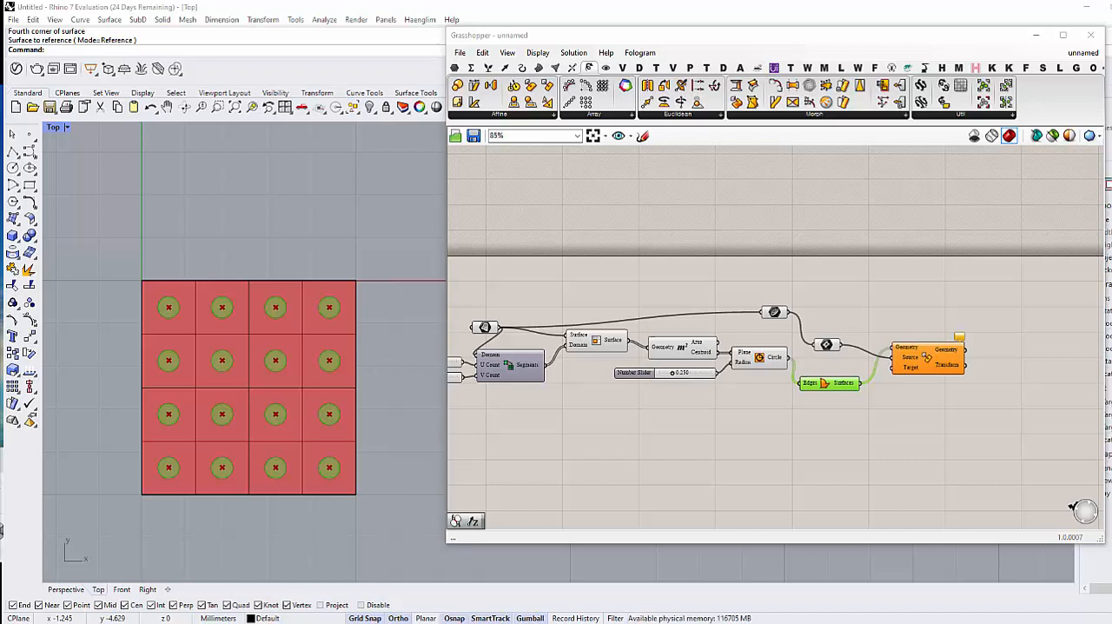
double_click(786, 441)
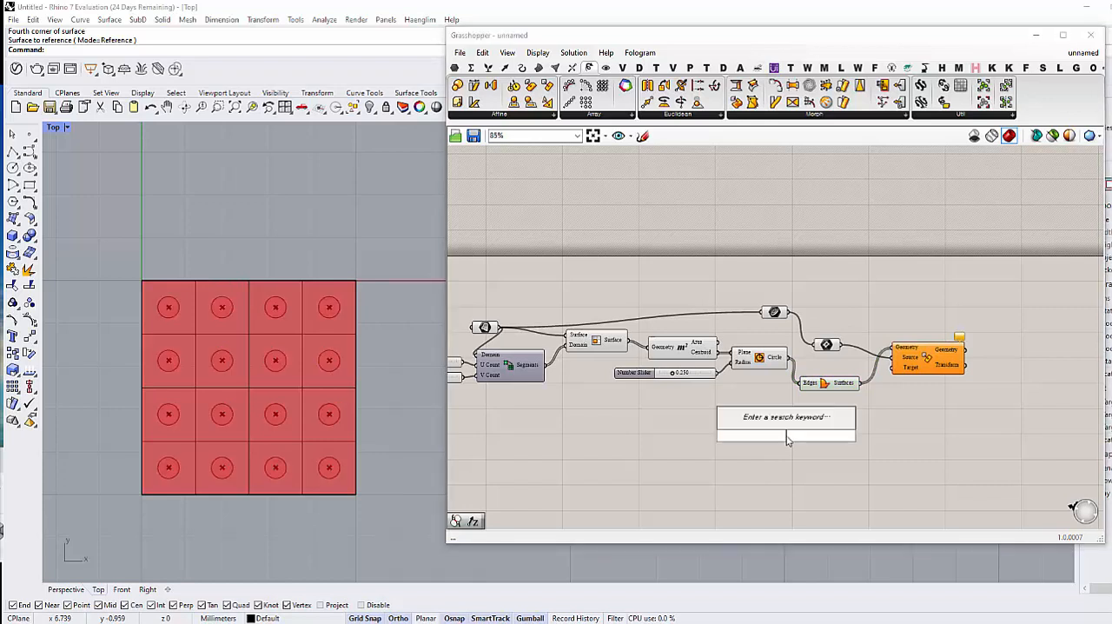
type("null")
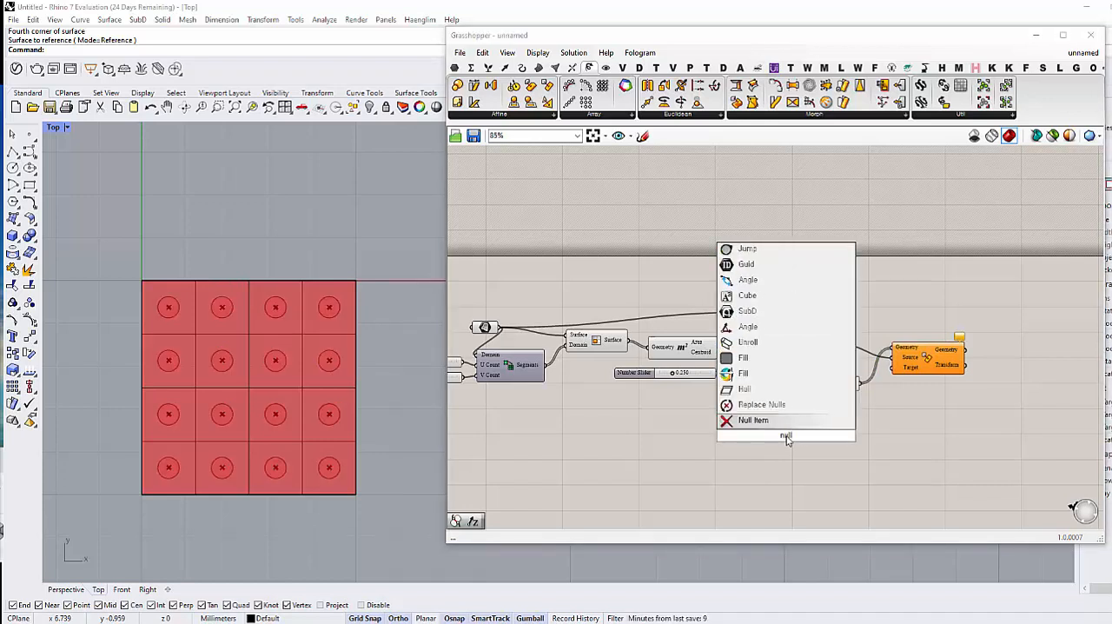
key("Return")
left_click(786, 440)
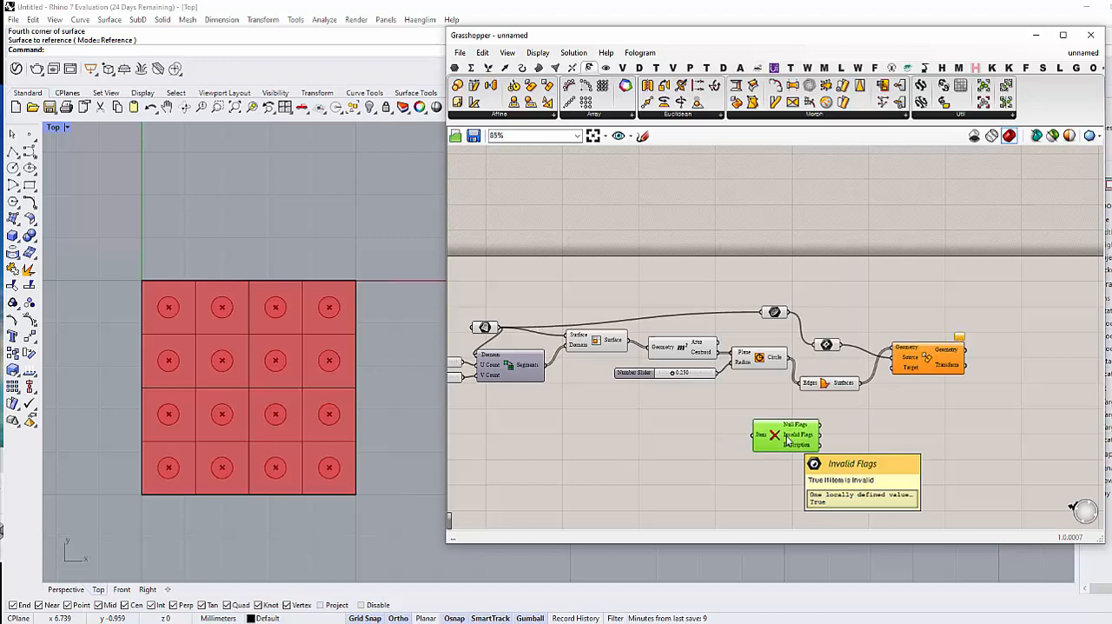
key("Delete")
double_click(794, 445)
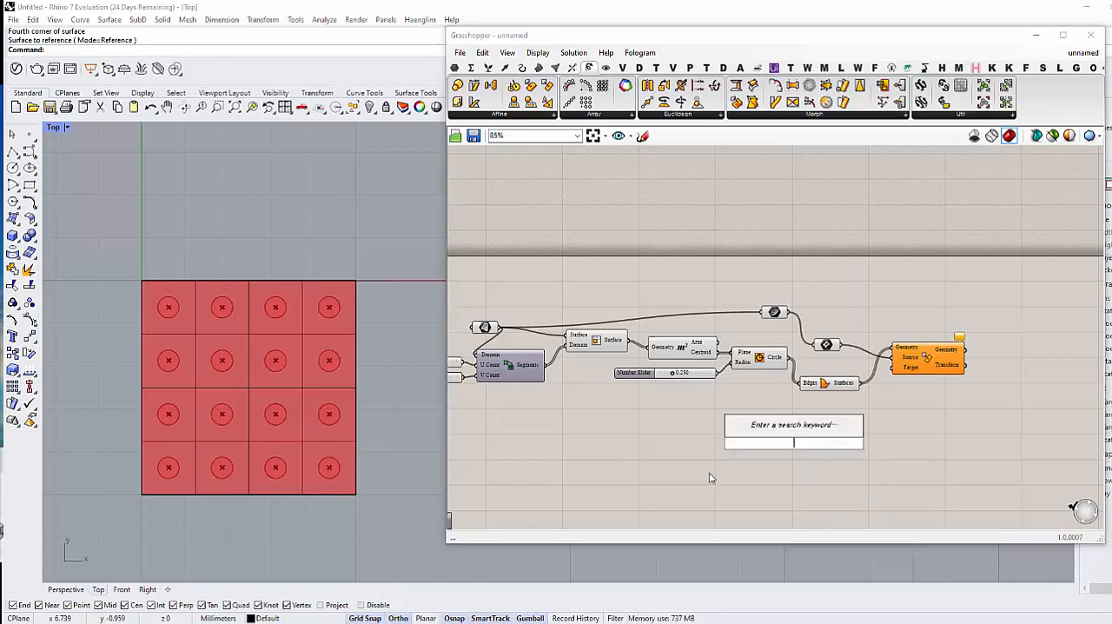
key("Escape")
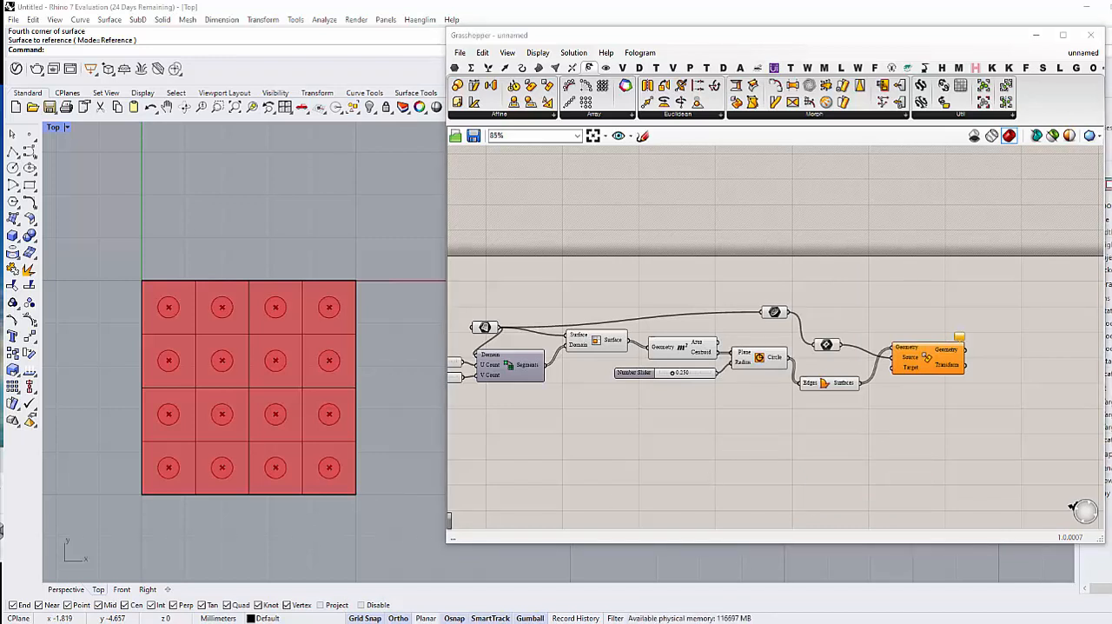
Step: Add a Cull Nth component below Boundary Surfaces and connect the Circle output to its List input
double_click(847, 437)
type("c")
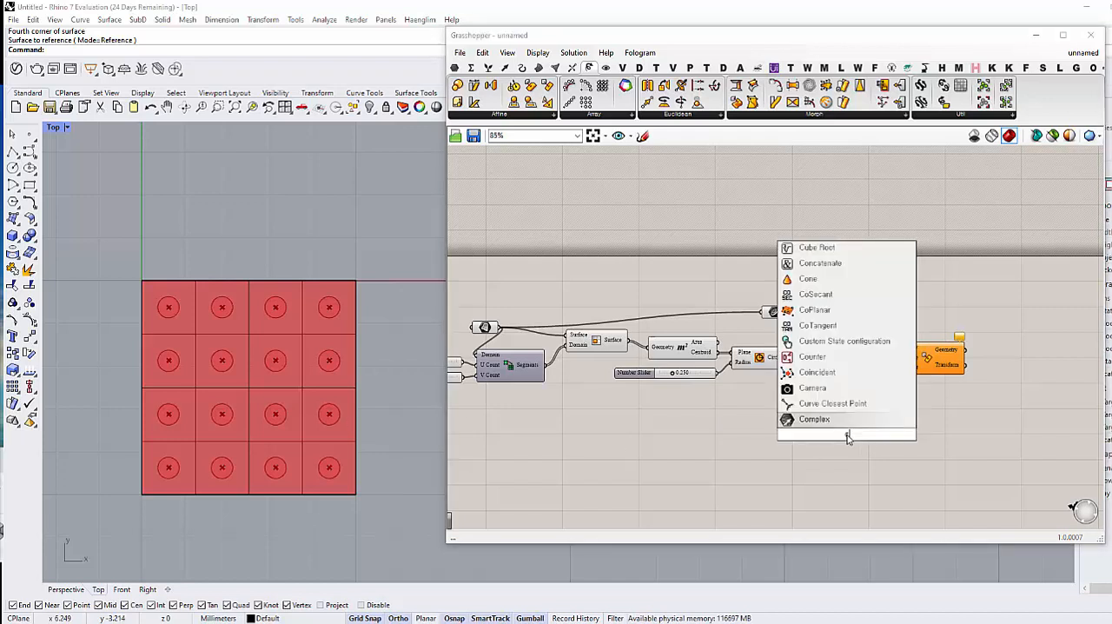
type("ull n")
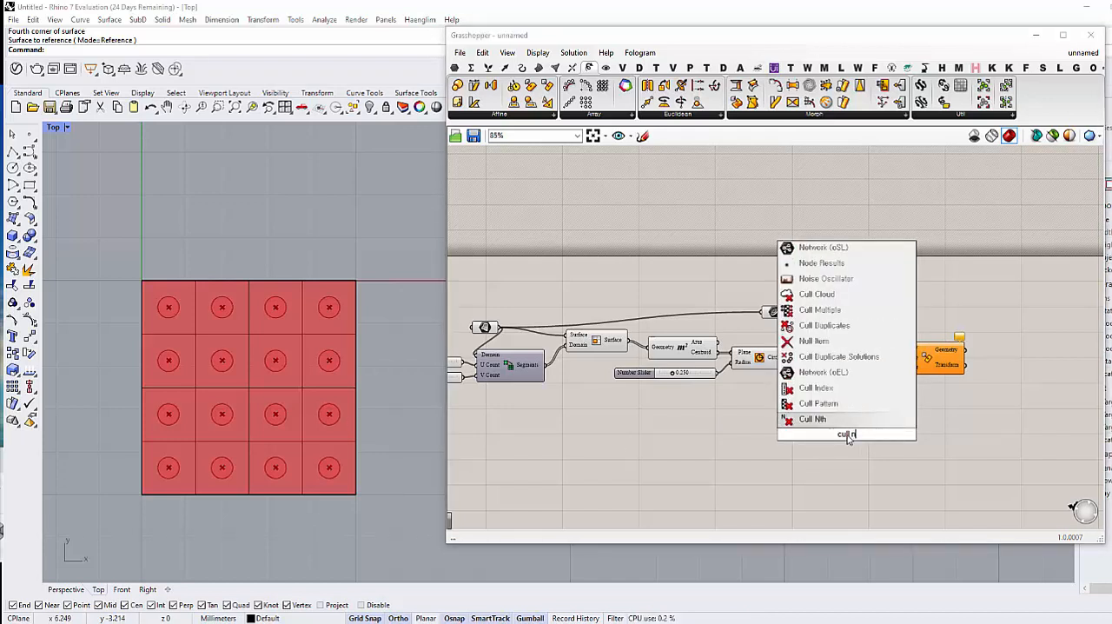
key("Return")
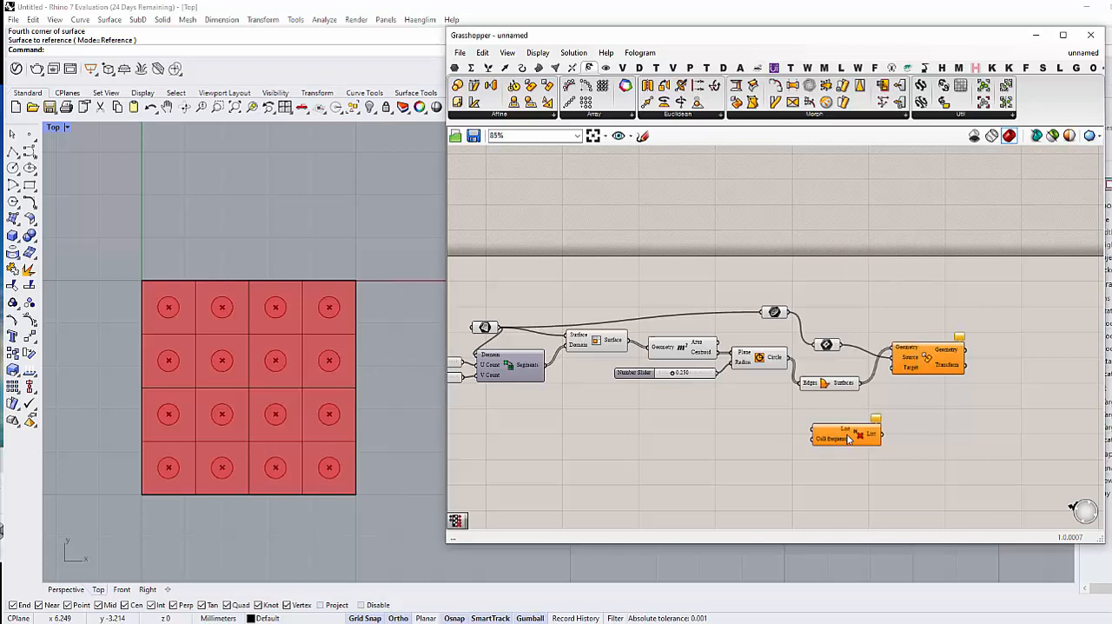
left_click_drag(792, 360, 790, 424)
mouse_move(808, 435)
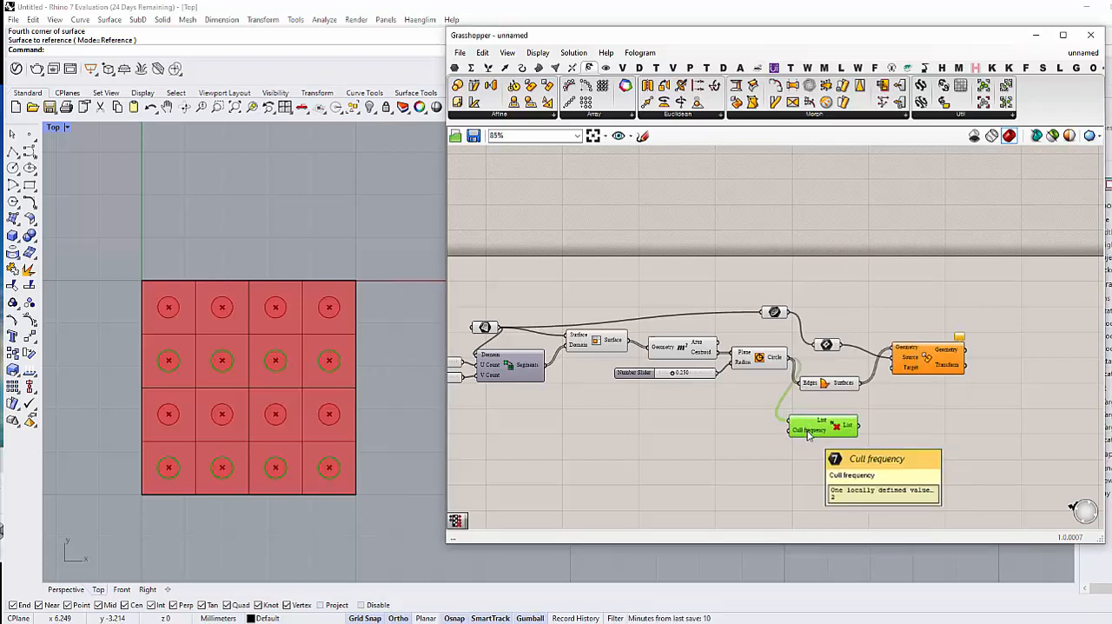
Step: Add a Number Slider with the value 2 and connect it to the Cull frequency input of Cull Nth
double_click(743, 446)
type("Number Slider")
key("Return")
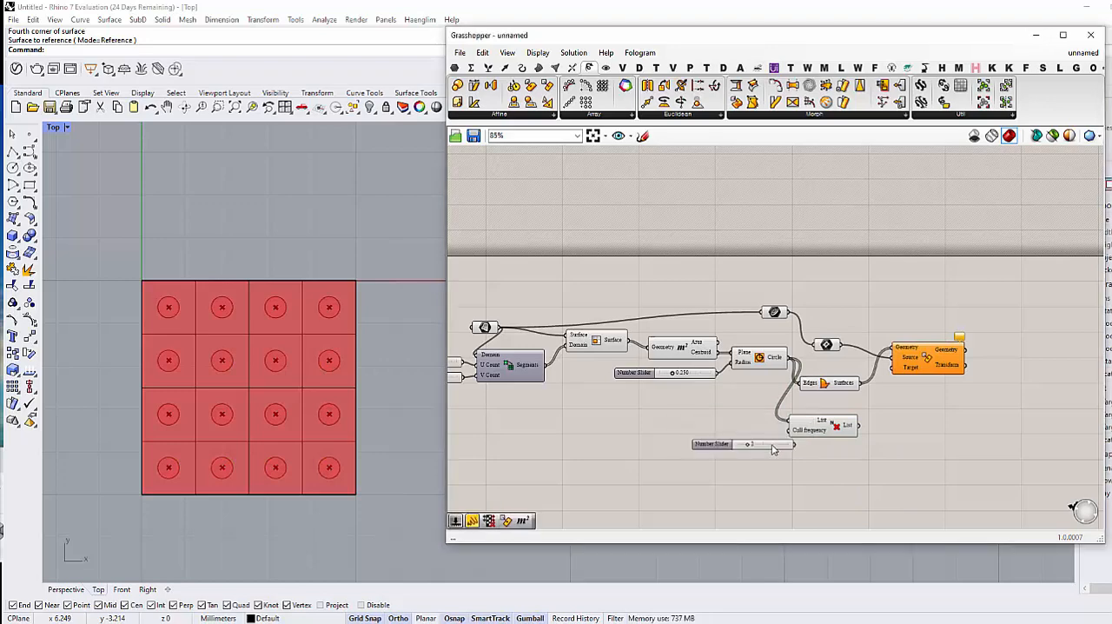
left_click_drag(773, 448, 795, 441)
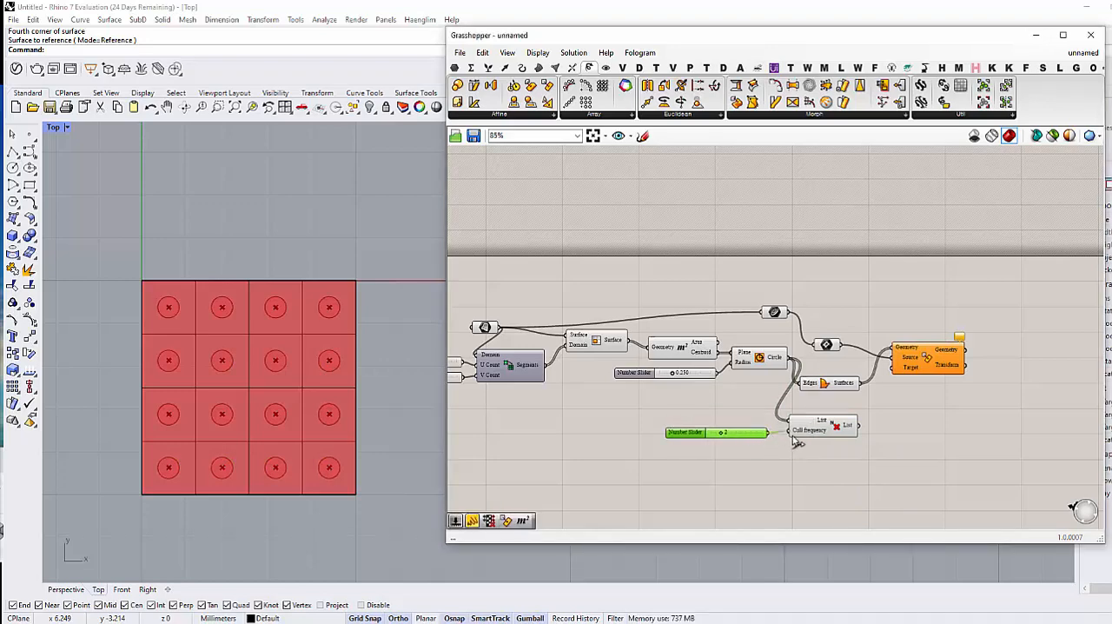
Step: Move the Boundary Surfaces and Rectangle Mapping components together farther away from the Circle and Cull Nth components
left_click_drag(840, 388, 886, 396)
left_click(910, 433)
right_click_drag(911, 433, 799, 421)
left_click_drag(912, 450, 772, 344)
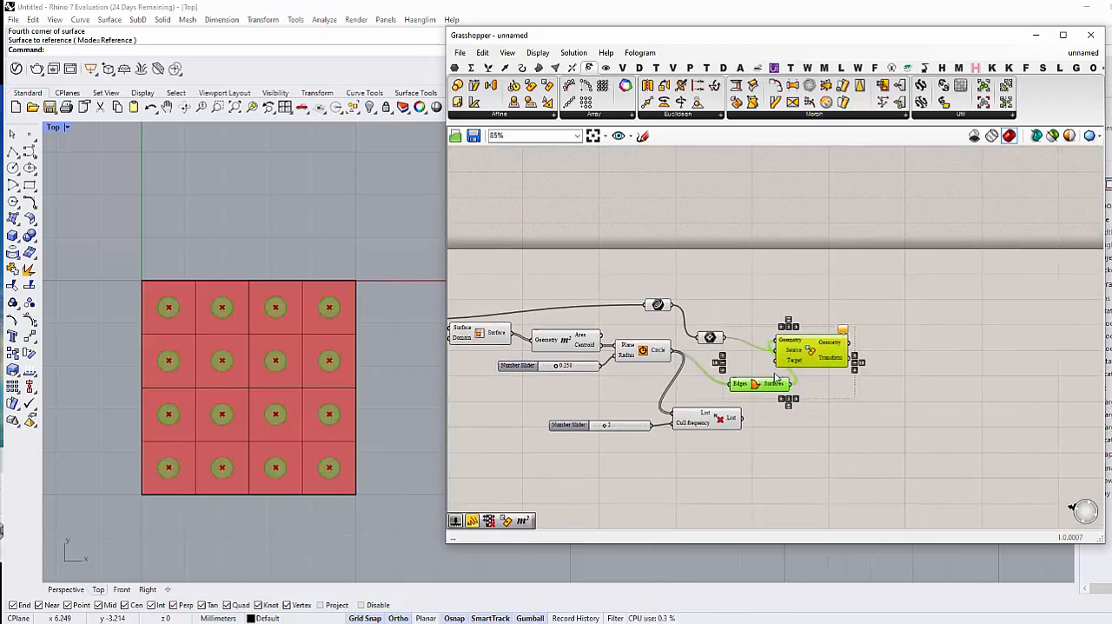
left_click_drag(787, 386, 896, 348)
left_click(827, 391)
Step: Insert a second Curve parameter ahead of the existing Curve and Rectangle parameters and space out the chain toward Rectangle Mapping
left_click_drag(660, 306, 689, 298)
left_click_drag(712, 339, 768, 330)
left_click_drag(686, 297, 825, 307)
left_click_drag(938, 314, 971, 378)
left_click(884, 403)
right_click_drag(775, 349, 721, 344)
scroll(720, 344, "up", 2)
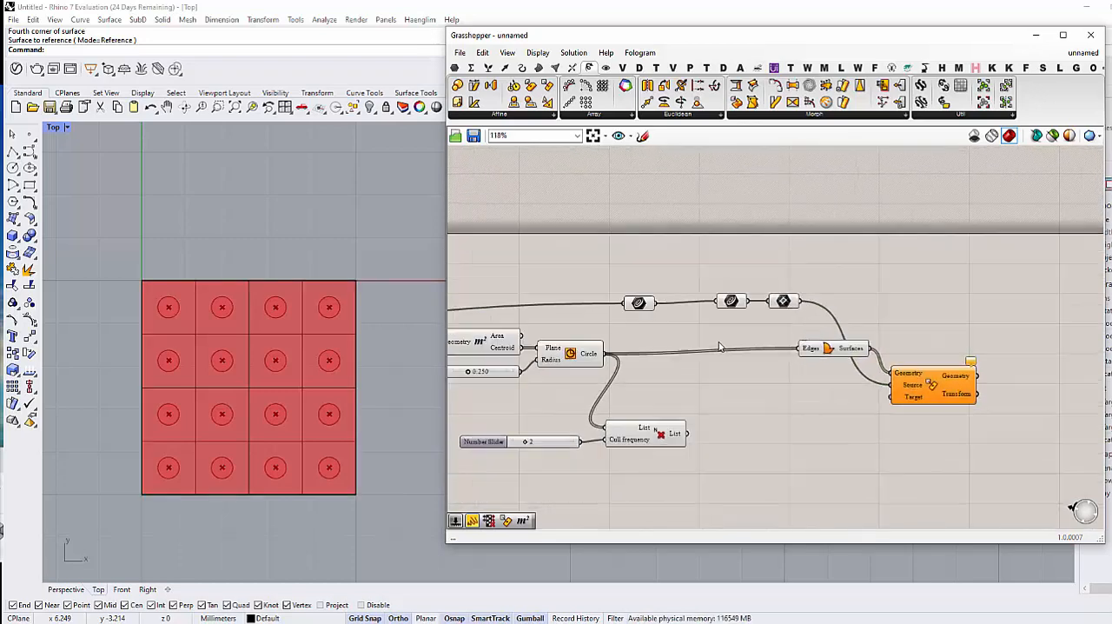
Step: Flatten the first Curve parameter, the one fed by the Surface parameter
left_click_drag(625, 304, 646, 319)
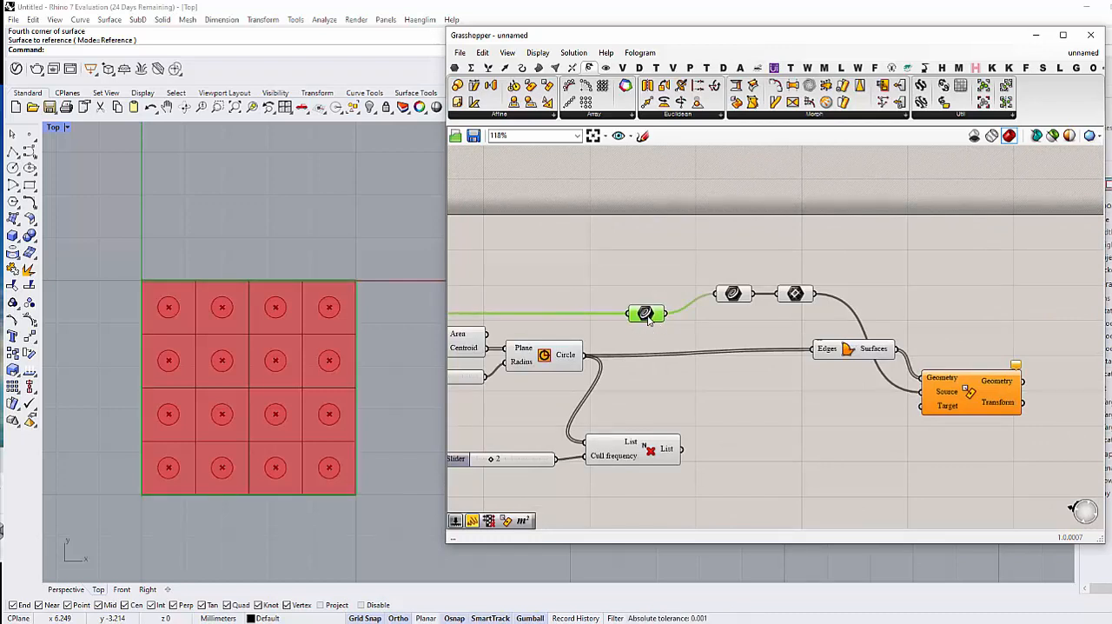
right_click(646, 320)
left_click(695, 424)
left_click(717, 416)
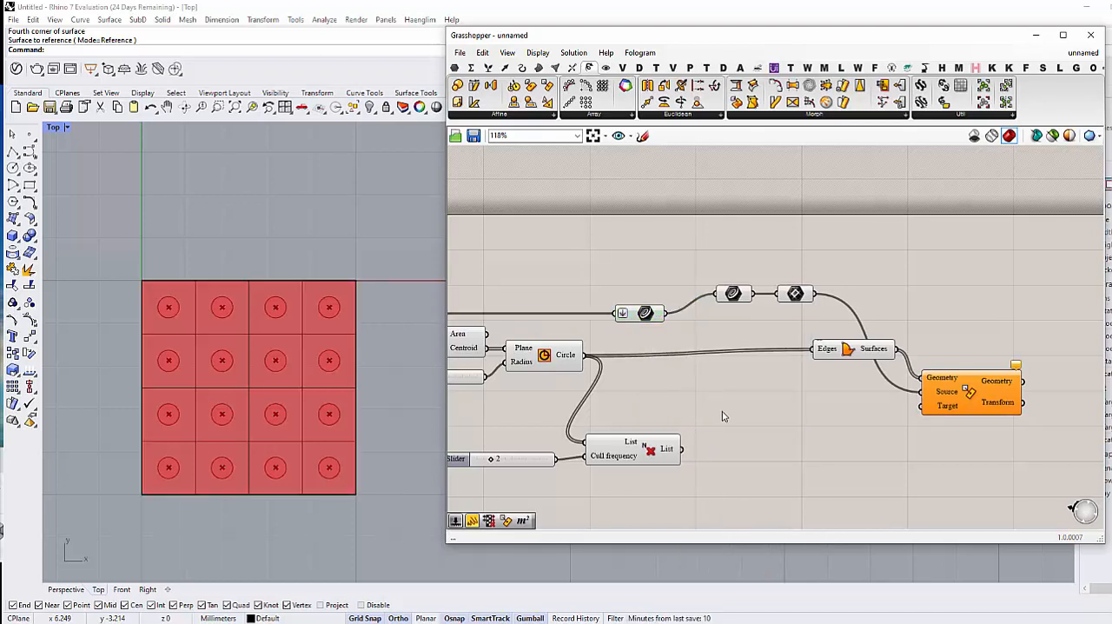
Step: Move Boundary Surfaces closer and connect the flattened Curve parameter to its Edges input in place of the Circle output
left_click_drag(841, 352, 781, 376)
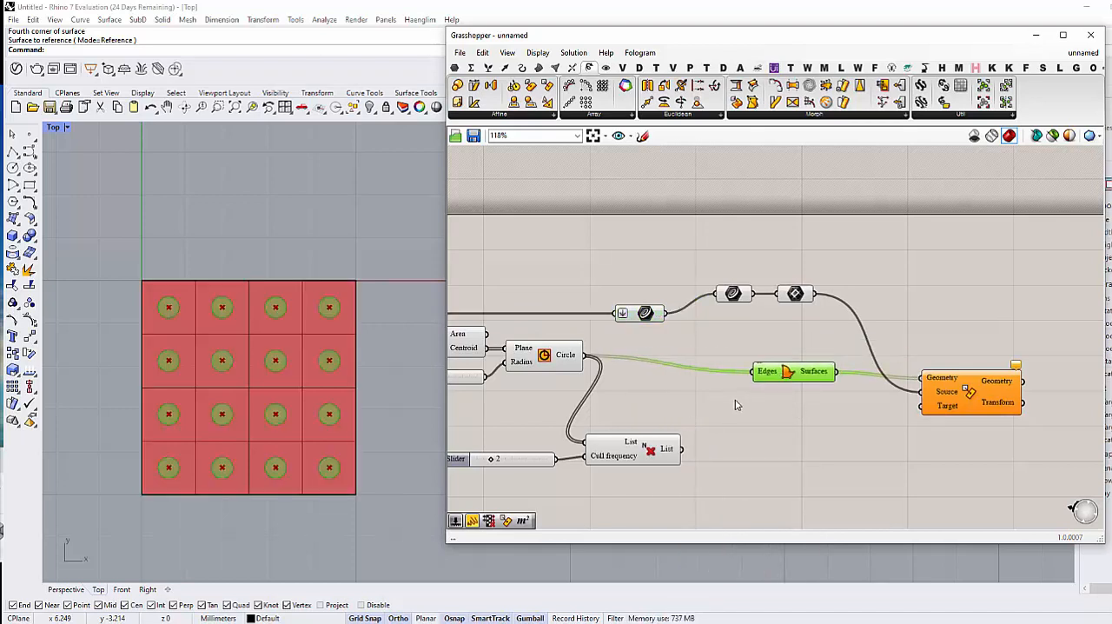
left_click(734, 402)
left_click_drag(664, 315, 763, 378)
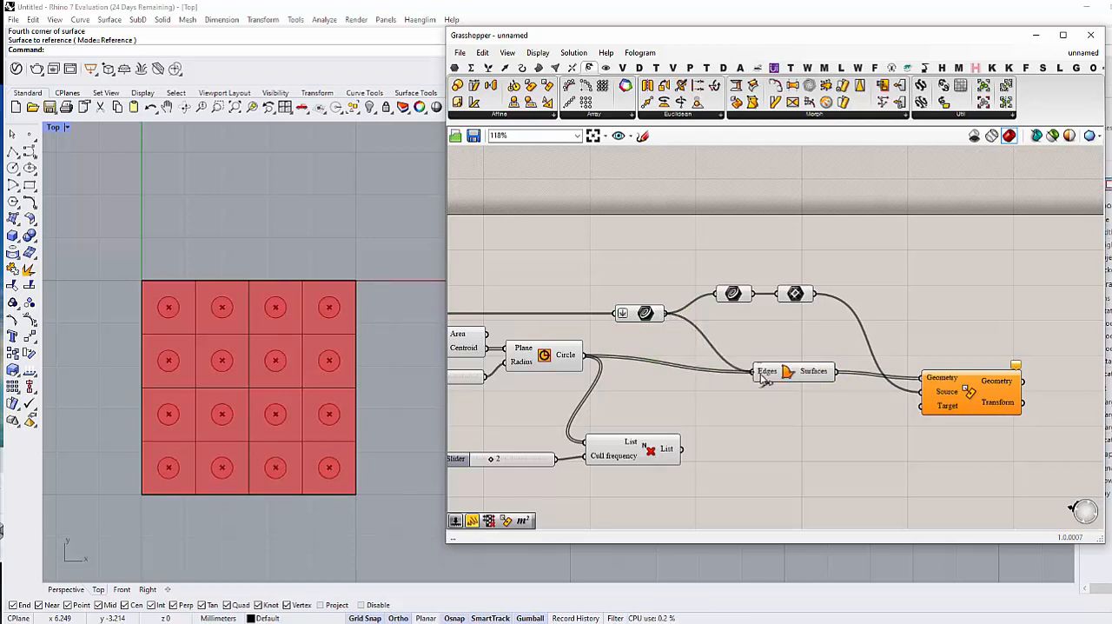
left_click_drag(762, 378, 762, 379)
Step: Connect the Cull Nth List output to the flattened Curve parameter as an additional input alongside the surface
left_click_drag(688, 455, 623, 323)
left_click(643, 314)
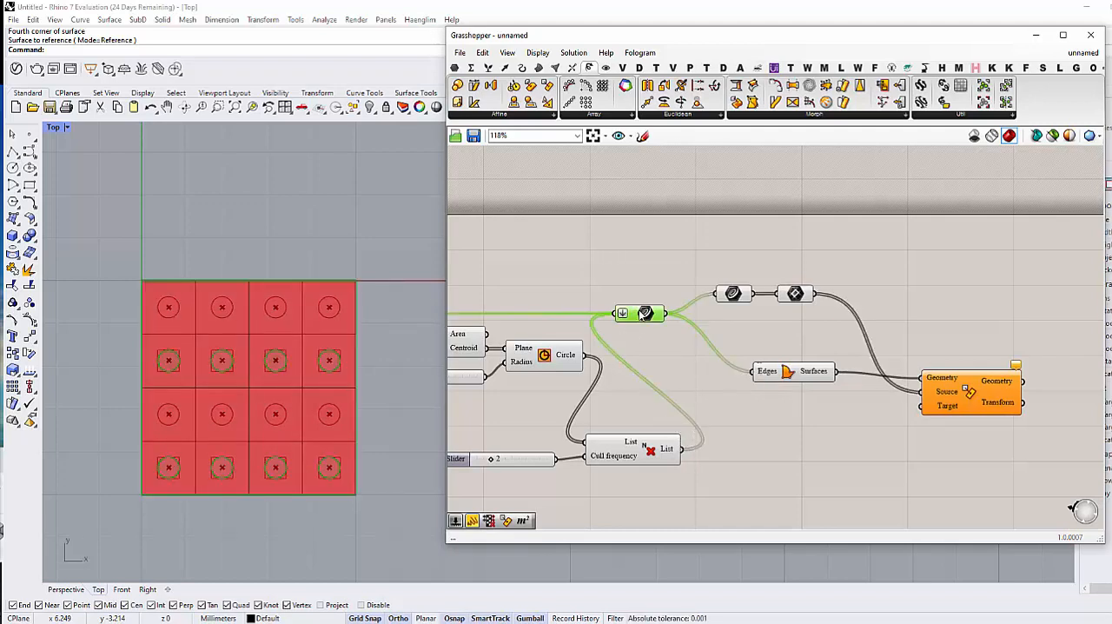
right_click_drag(641, 337, 667, 361)
left_click(646, 360)
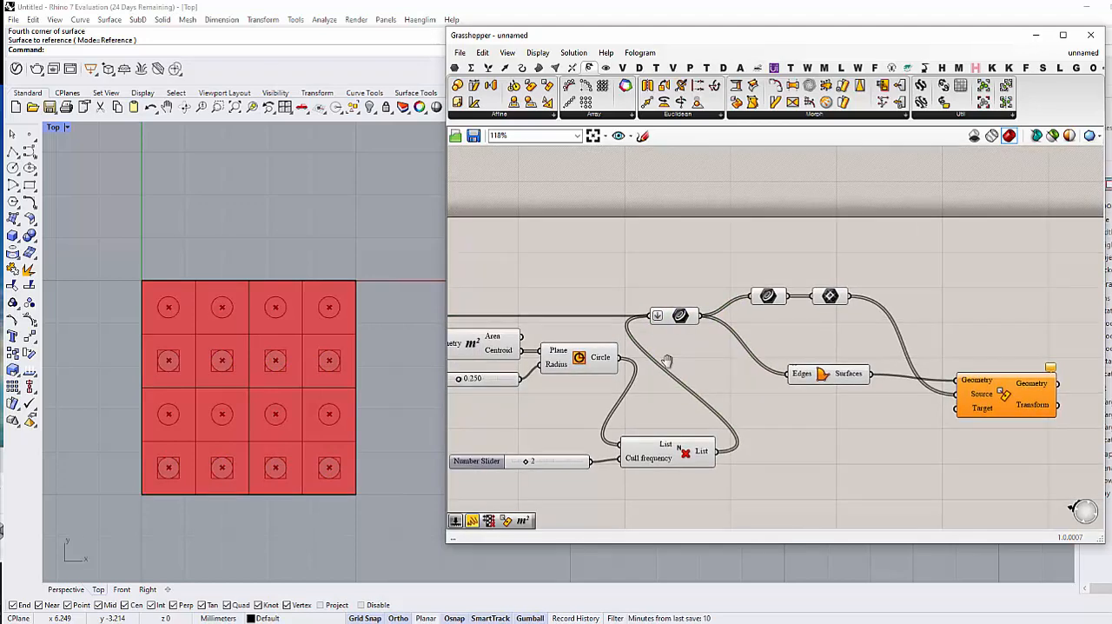
Step: Graft the Surface input of the Isotrim component that splits the surface into cells
scroll(624, 402, "down", 3)
right_click_drag(609, 401, 729, 391)
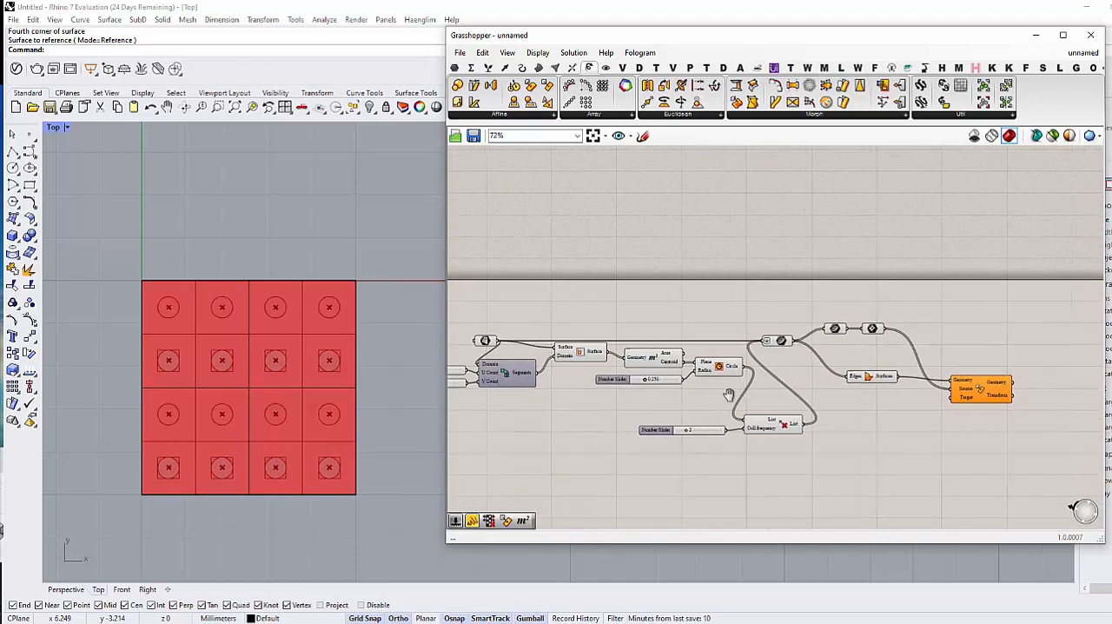
scroll(577, 357, "up", 4)
right_click(544, 337)
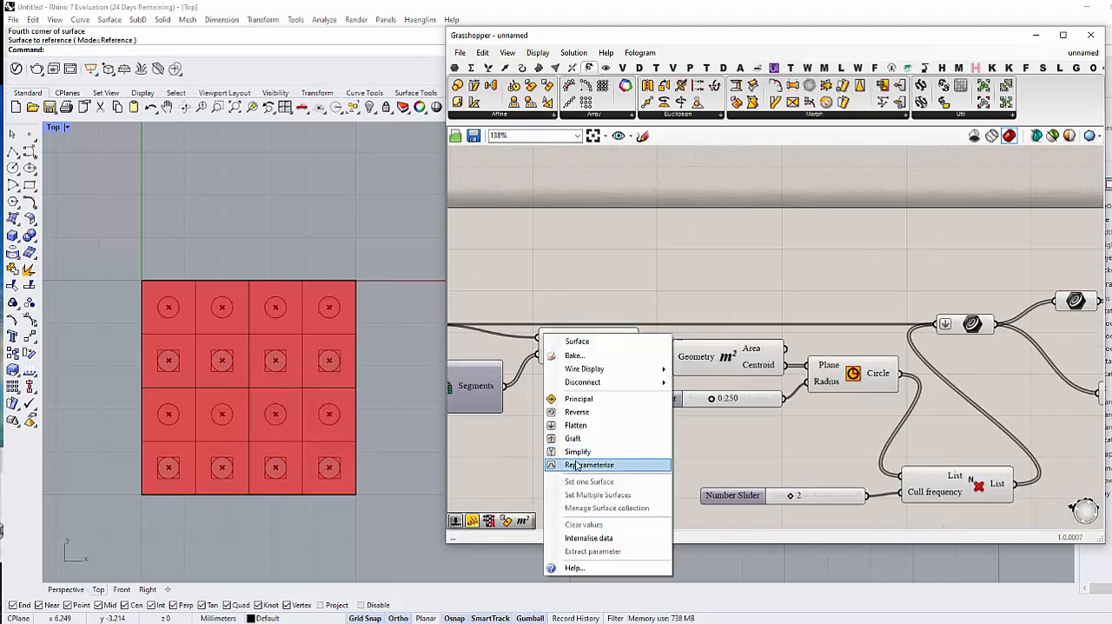
left_click(563, 436)
Step: Set the V Count slider of the domain division to 5
scroll(559, 424, "down", 3)
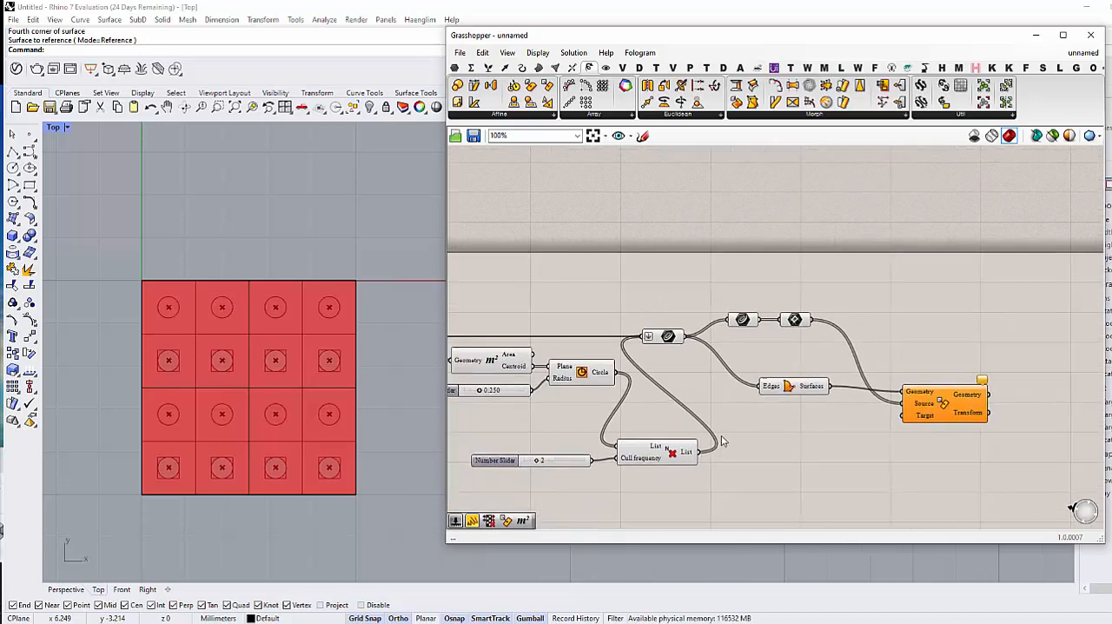
mouse_move(722, 442)
right_mouse_down()
mouse_move(709, 431)
mouse_move(727, 432)
right_mouse_up()
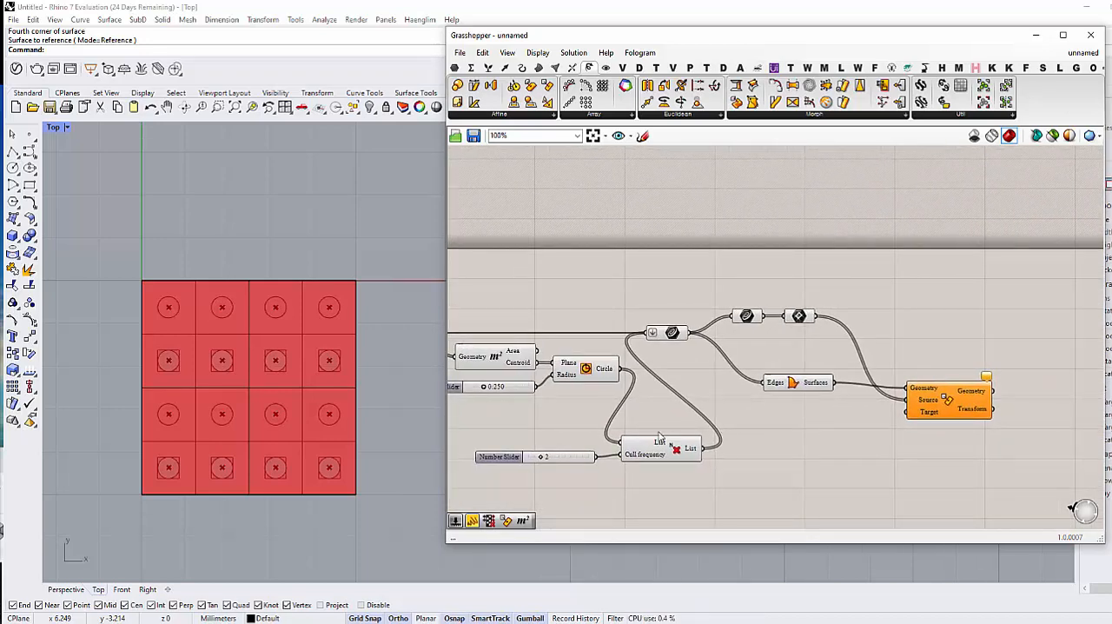
right_click_drag(464, 399, 511, 394)
scroll(510, 394, "up", 3)
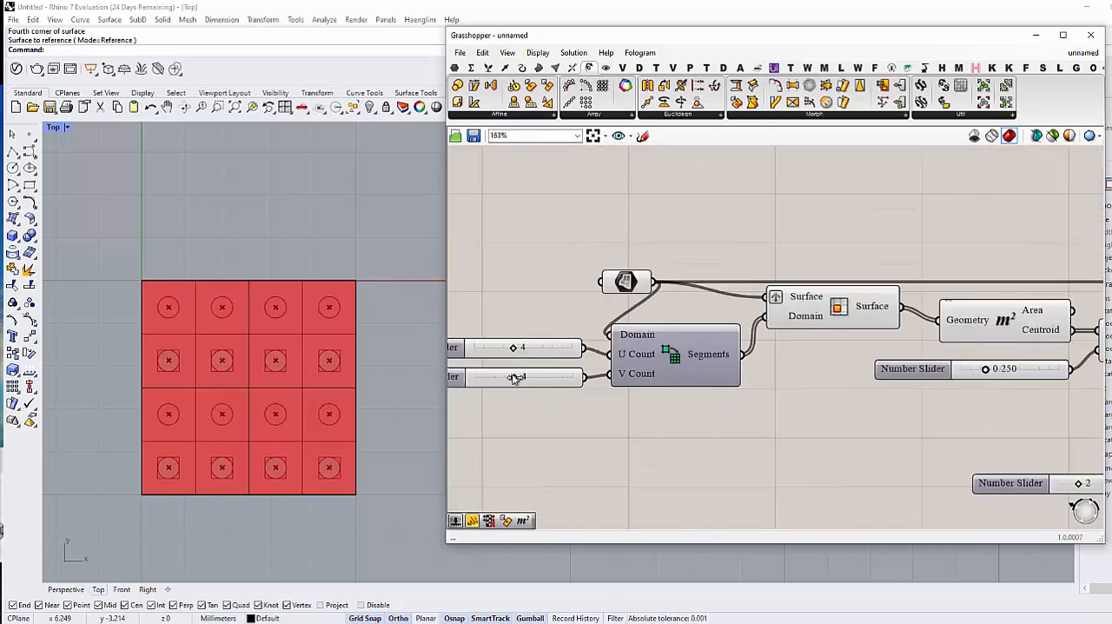
left_click_drag(514, 377, 522, 378)
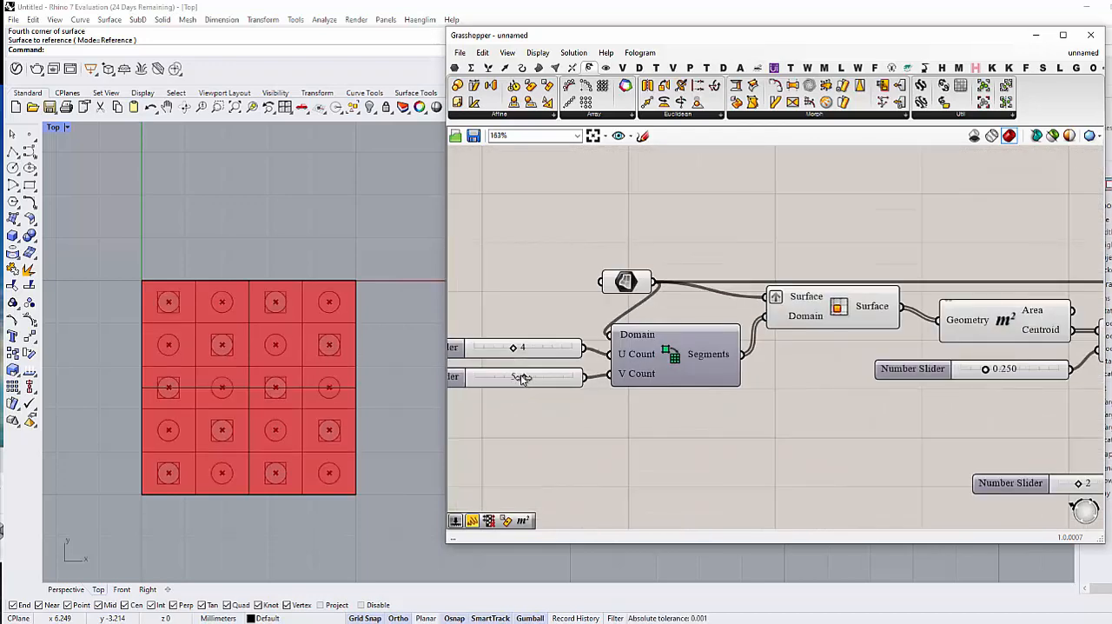
Step: Turn off the preview of all components from the Surface parameter through Cull Nth and the flattened Curve parameter
scroll(565, 304, "down", 4)
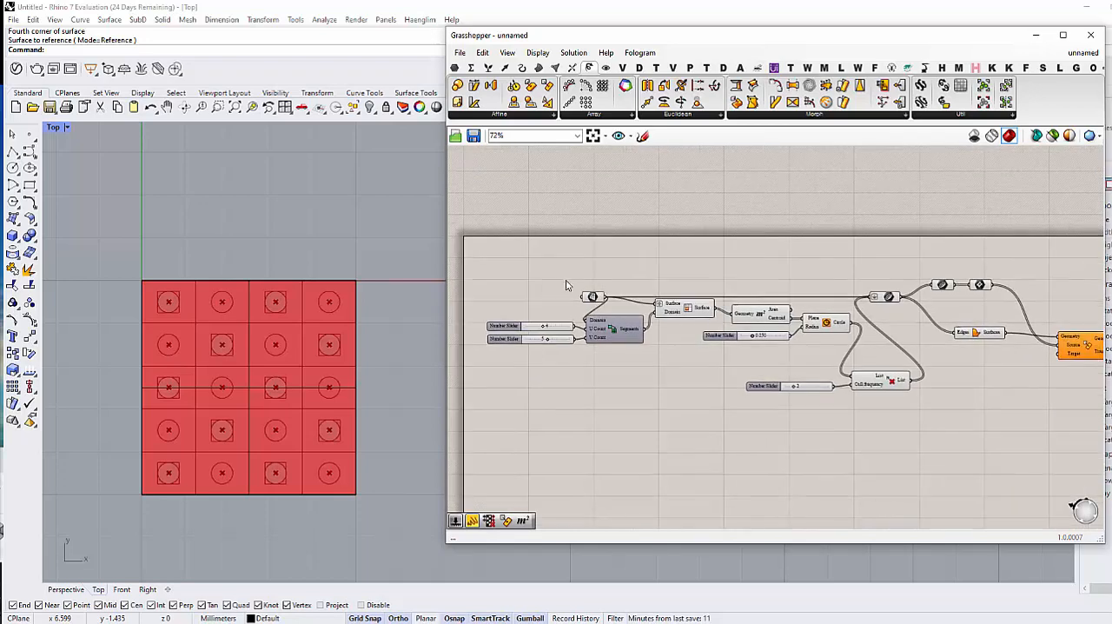
left_click_drag(556, 270, 921, 415)
middle_click(921, 415)
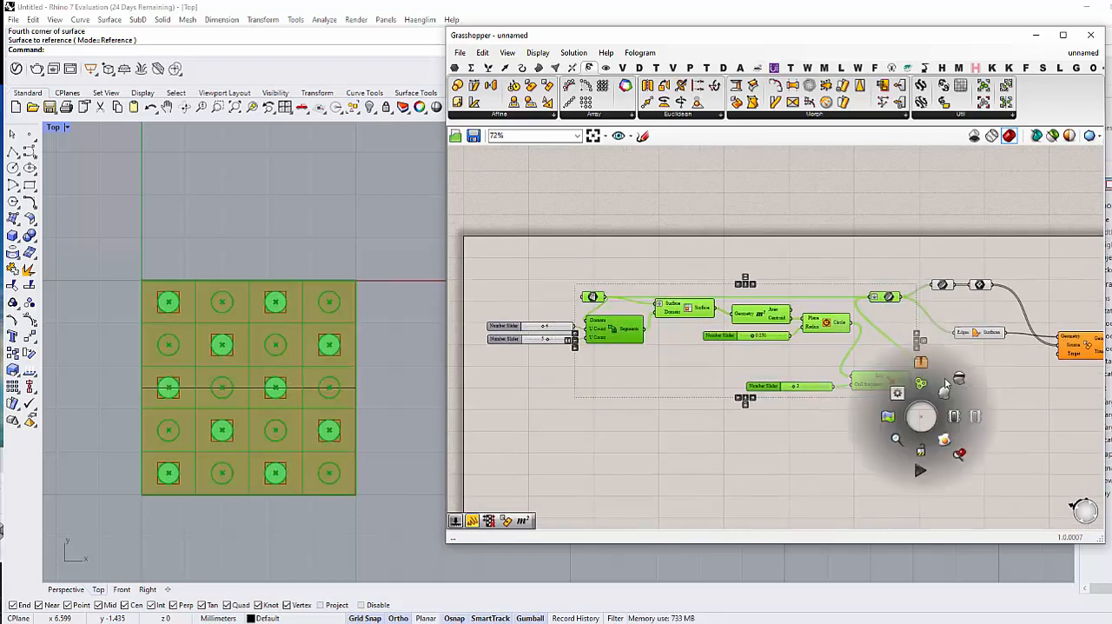
left_click(956, 375)
right_click_drag(957, 375, 839, 399)
left_click(647, 443)
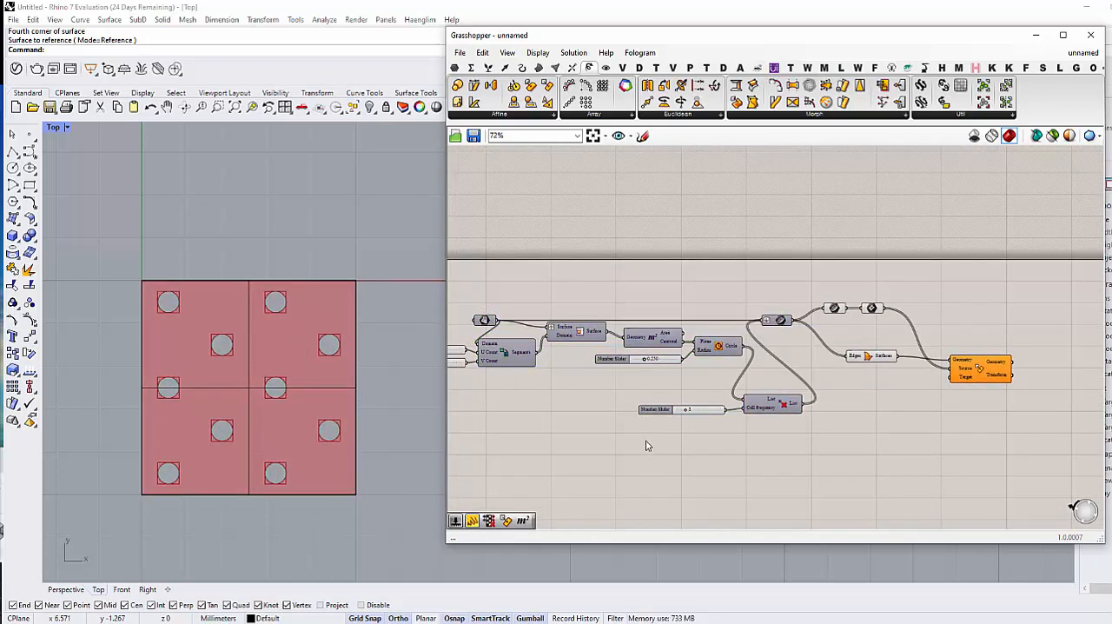
Step: Try to turn off the preview of the second Curve parameter and the Rectangle parameter
scroll(900, 377, "up", 3)
left_click(840, 341)
right_click_drag(841, 341, 783, 376)
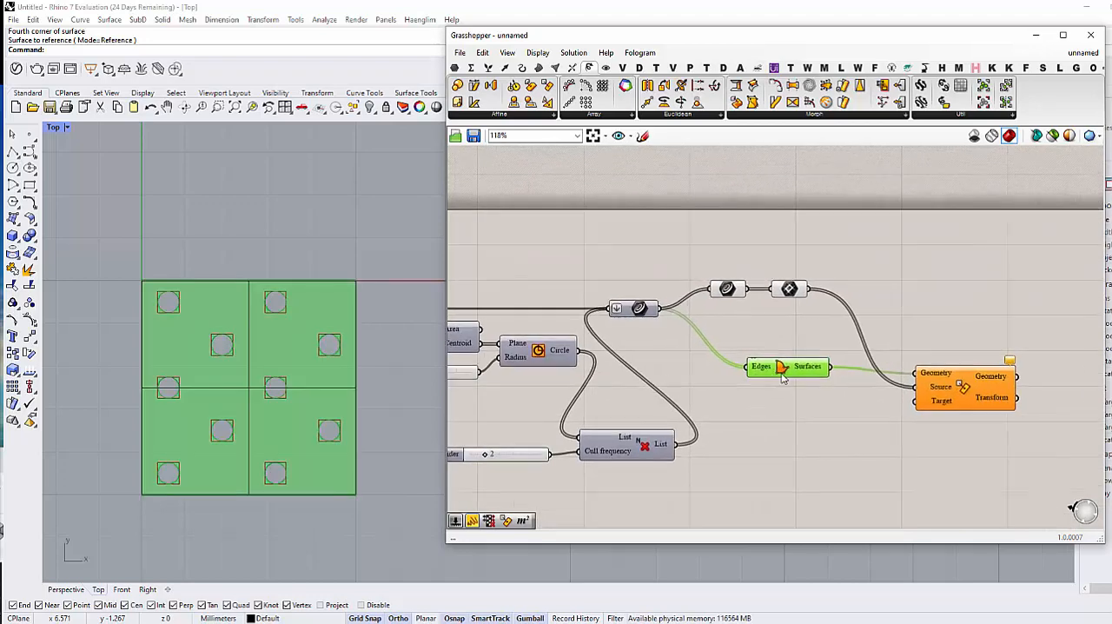
left_click(772, 435)
left_click_drag(675, 257, 824, 311)
middle_click(825, 310)
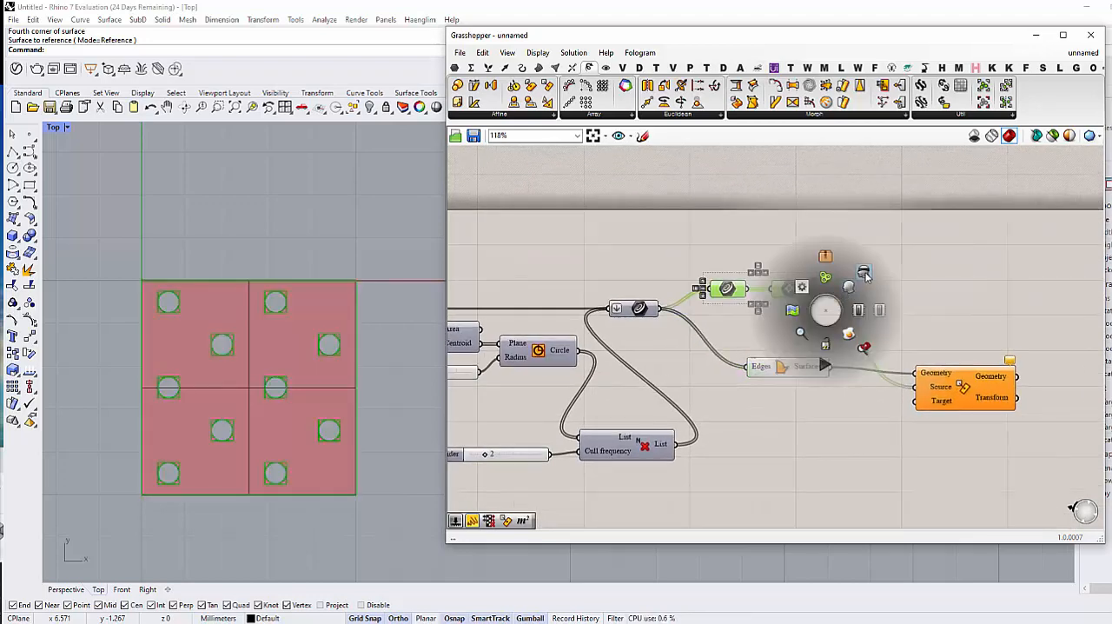
left_click(866, 276)
right_click_drag(781, 441, 750, 408)
left_click(765, 306)
Step: Move the Rectangle parameter slightly farther from the second Curve parameter
left_click(757, 256)
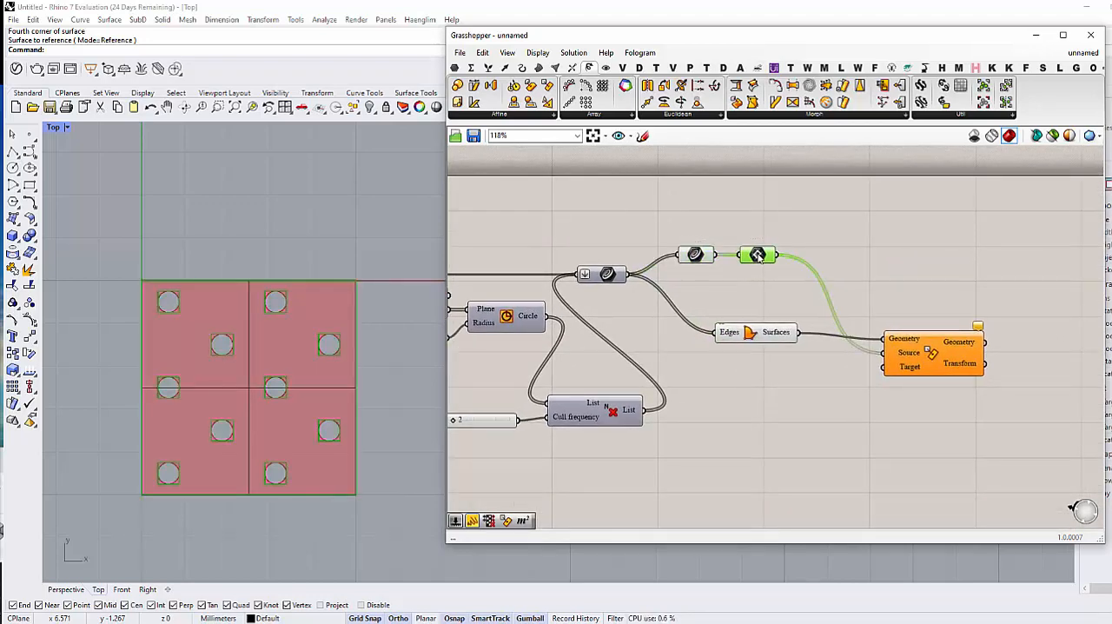
left_click(723, 371)
right_click_drag(721, 373, 745, 381)
right_click_drag(767, 338, 742, 350)
left_click(758, 274)
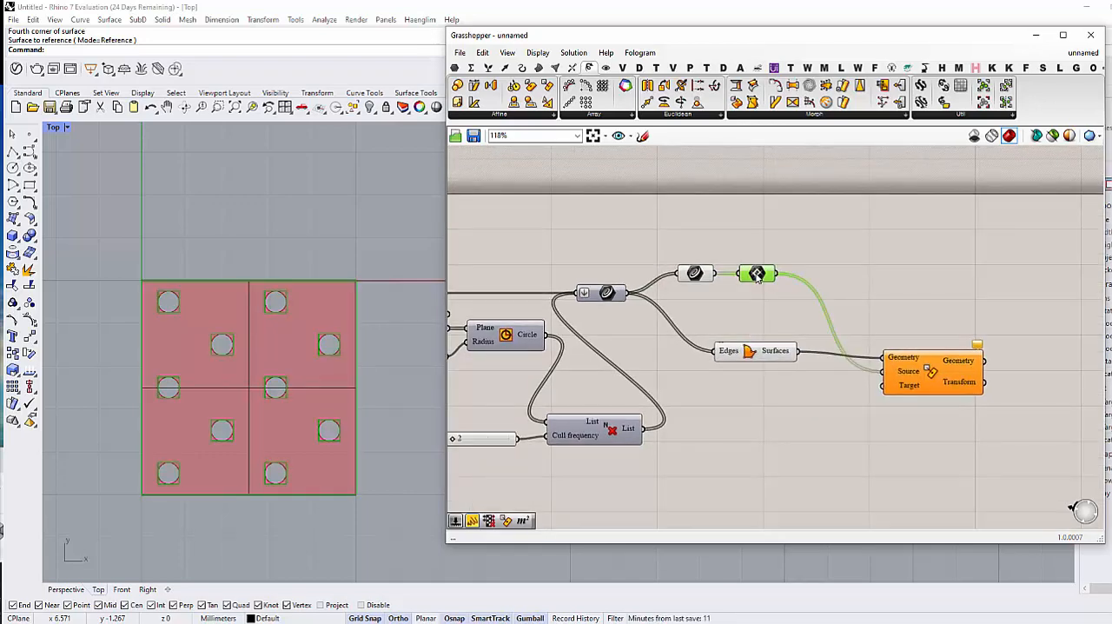
left_click_drag(757, 277, 776, 277)
Step: Connect the Surface parameter directly to the Rectangle parameter in place of the second Curve parameter, and delete that Curve parameter
scroll(763, 297, "down", 3)
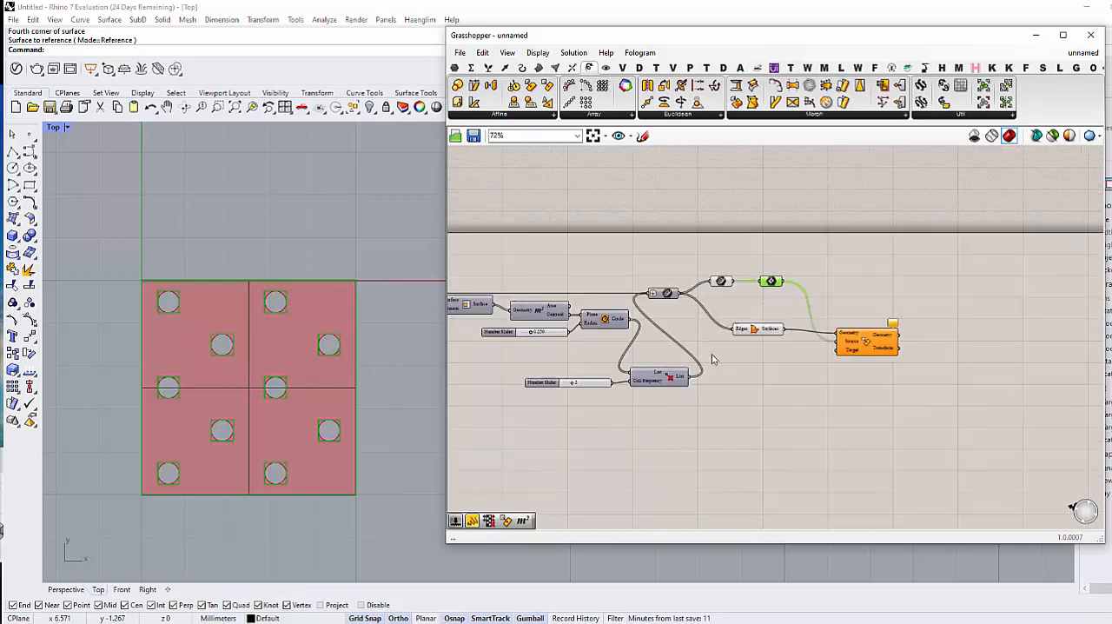
right_click_drag(712, 357, 827, 366)
left_click(827, 367)
left_click_drag(502, 304, 631, 300)
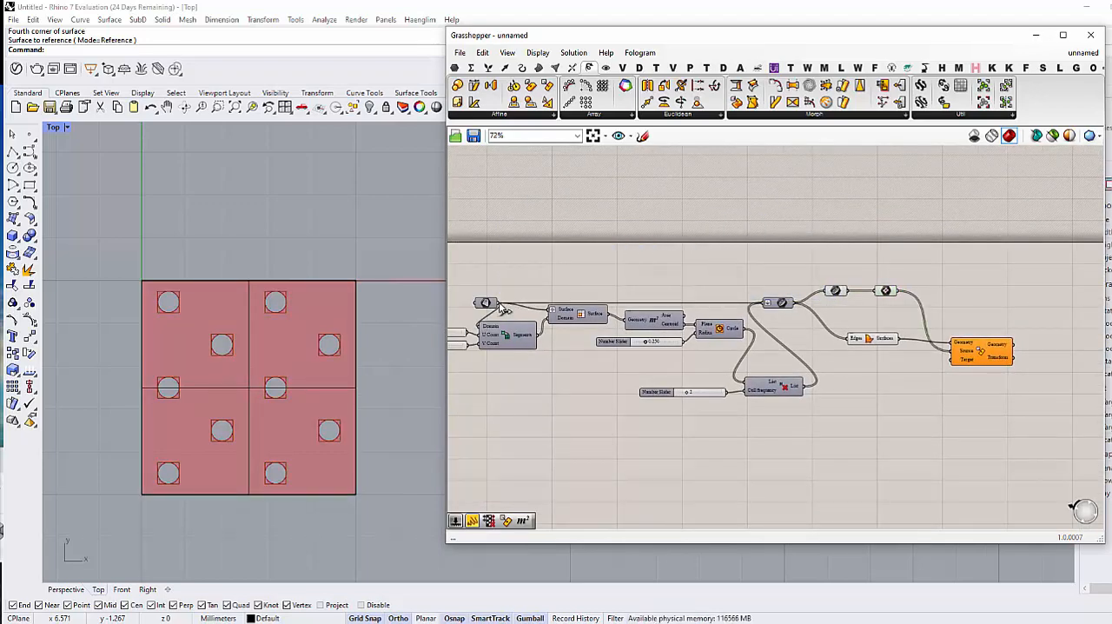
left_click_drag(498, 303, 888, 294)
scroll(811, 291, "up", 3)
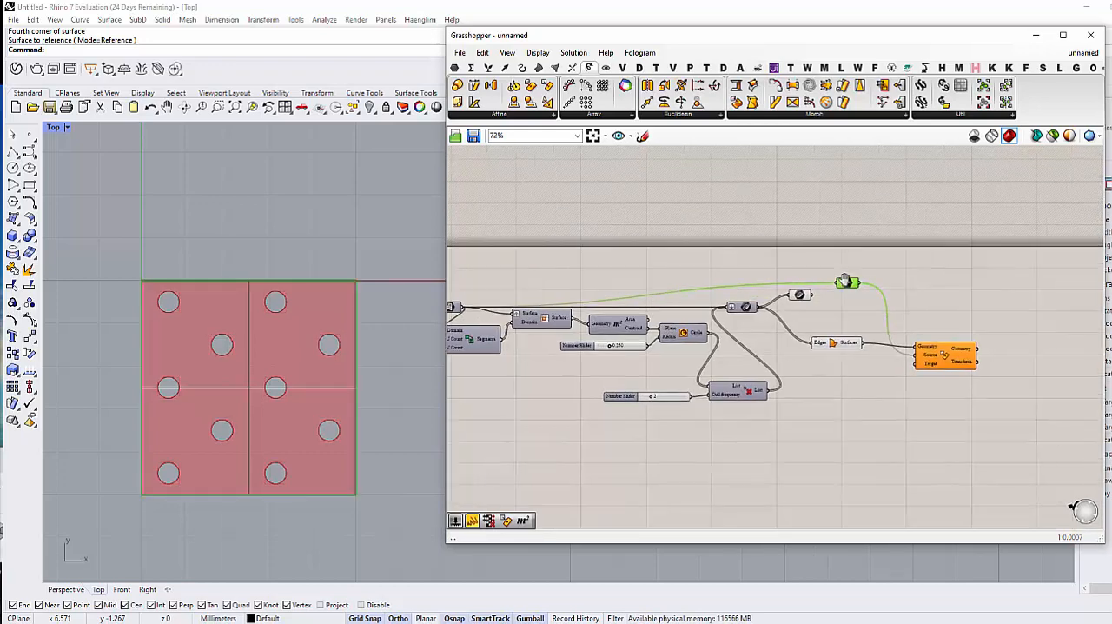
left_click(740, 311)
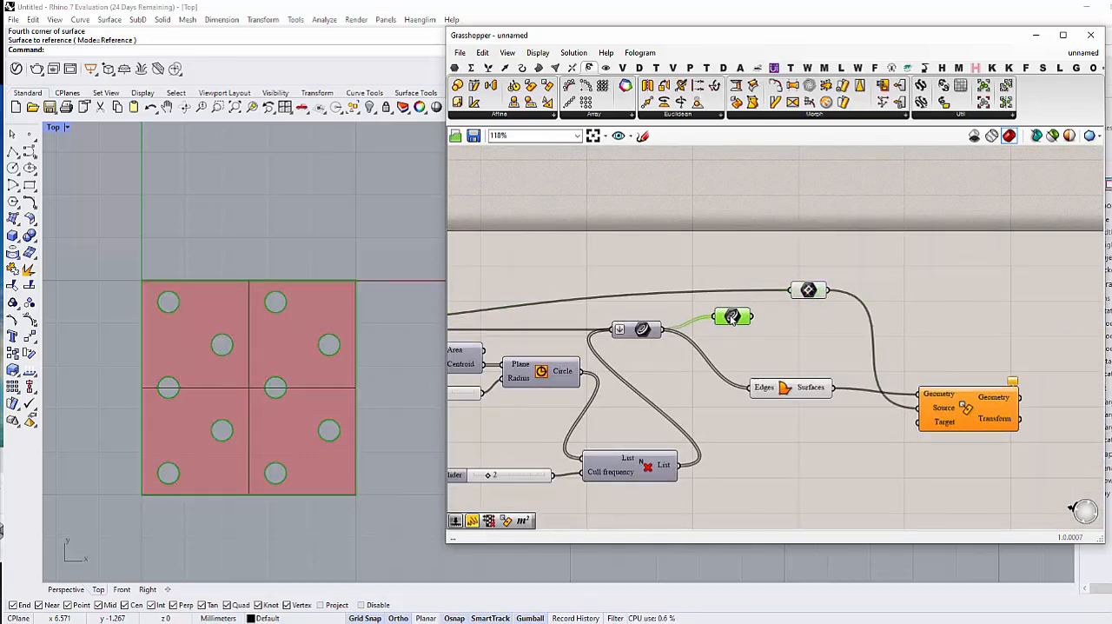
key("Delete")
Step: Examine the perforated Boundary Surfaces result in the Top view and its relation to the Cull Nth component
right_click_drag(778, 391, 765, 388)
left_click(764, 388)
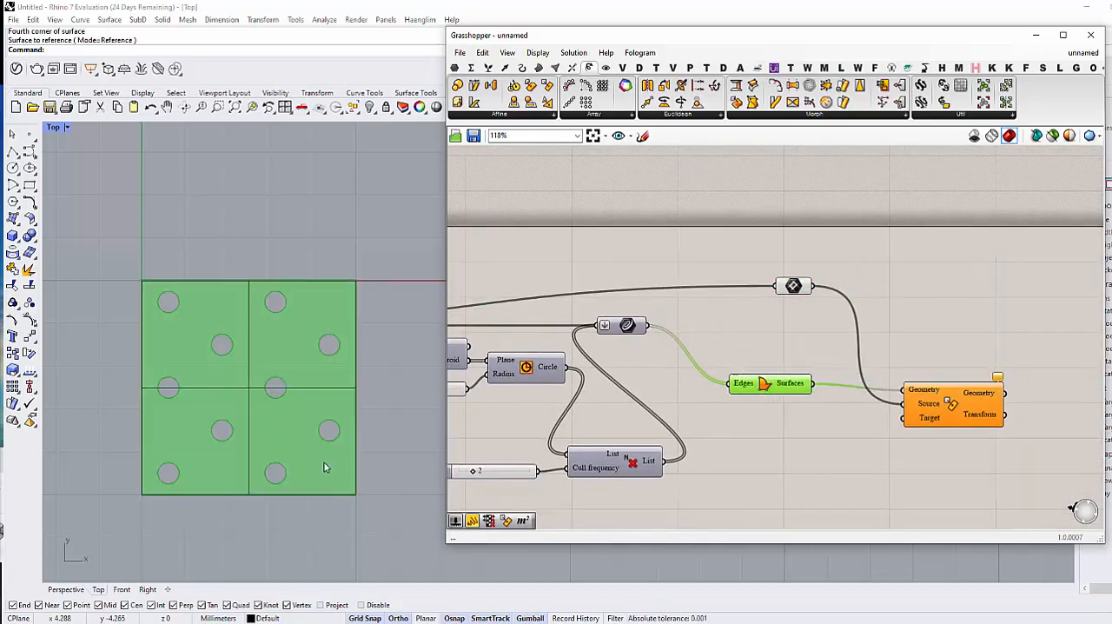
right_click_drag(335, 462, 291, 446)
left_click(754, 440)
right_click_drag(758, 437, 838, 393)
scroll(828, 395, "down", 1)
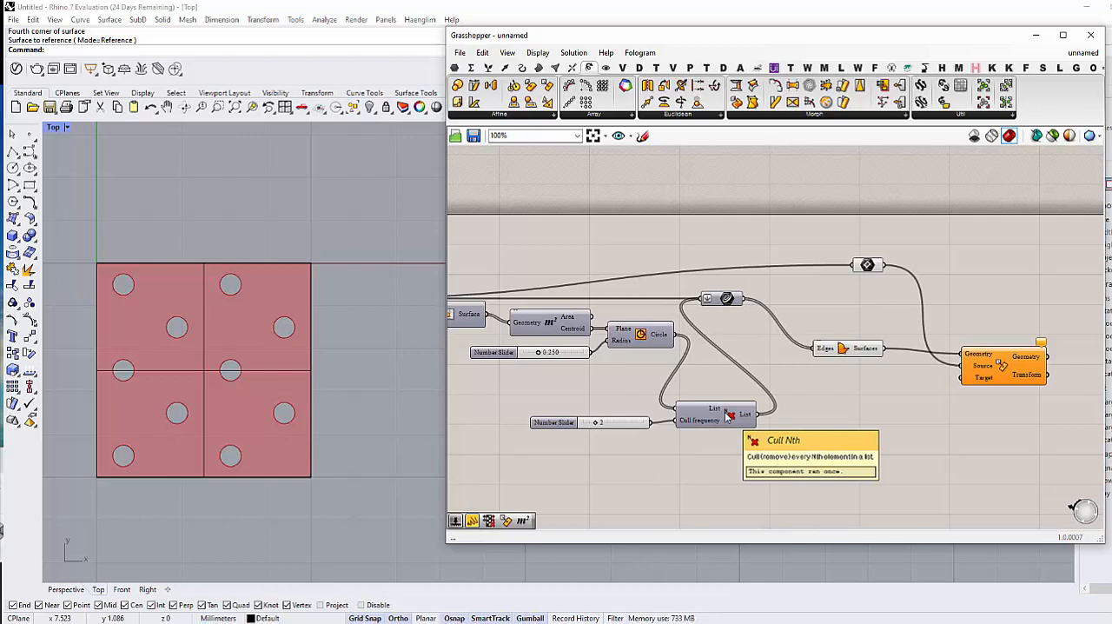
right_click_drag(750, 451, 722, 442)
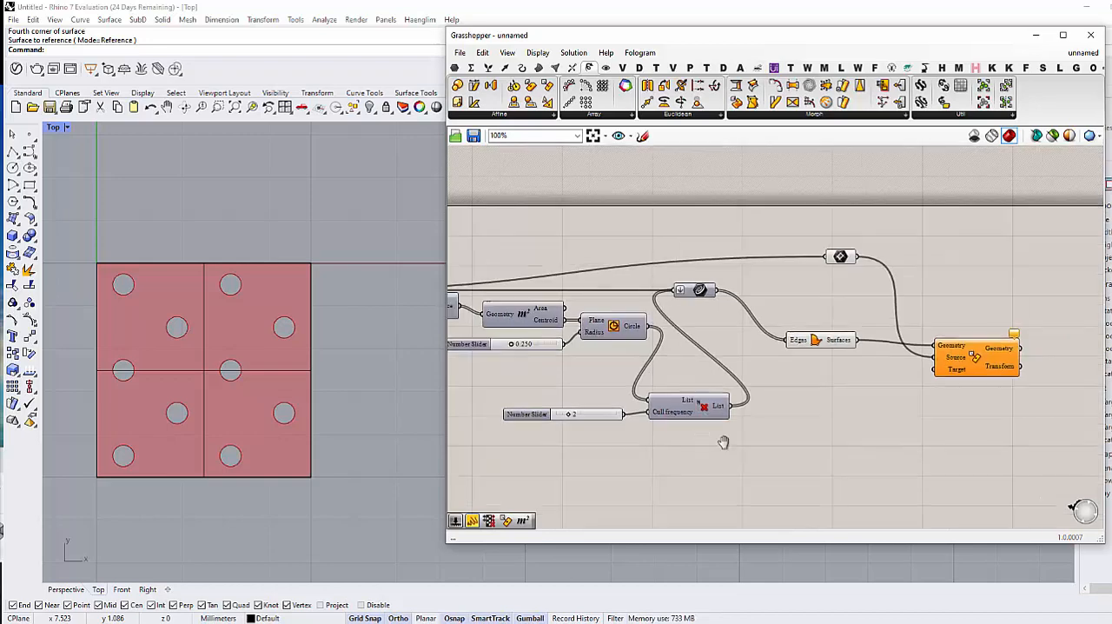
Step: Turn on the preview of the flattened Curve parameter
left_click(704, 295)
left_click_drag(703, 296, 732, 306)
left_click(768, 354)
right_click_drag(768, 355, 723, 361)
left_click(683, 311)
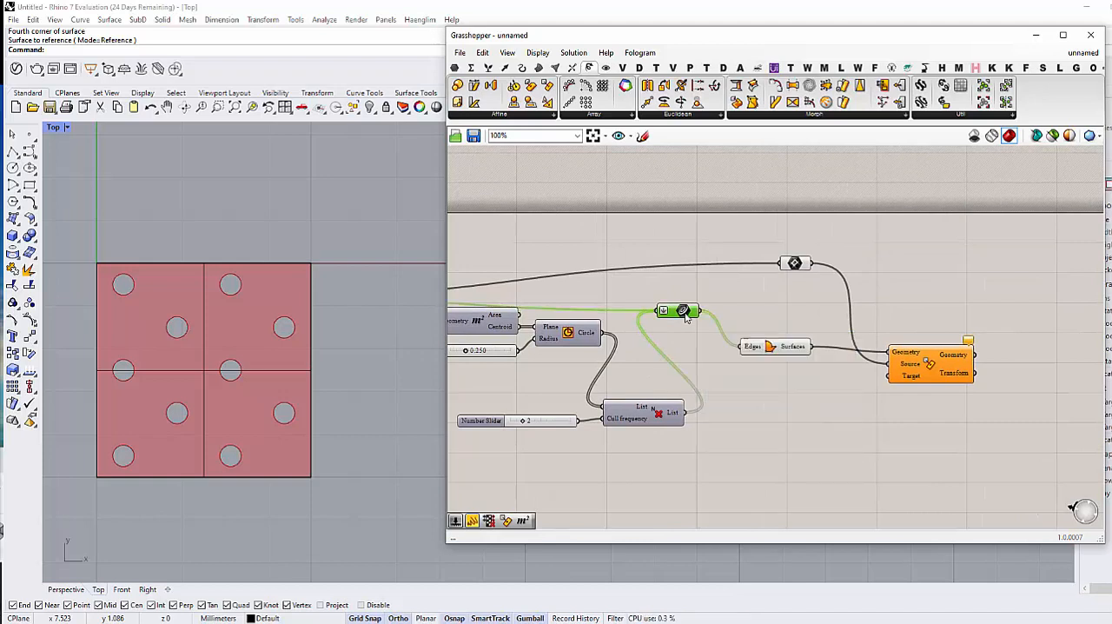
middle_click(685, 312)
left_click(701, 351)
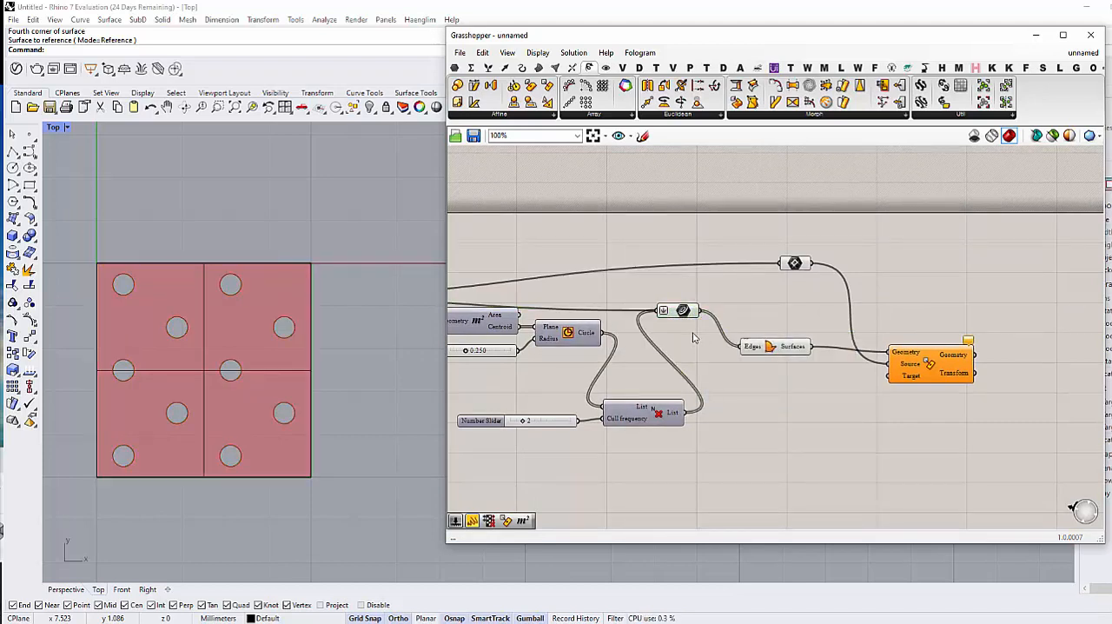
Step: Turn off the preview of Boundary Surfaces and check the flattened Curve parameter's outlines in the viewport
left_click(772, 345)
middle_click(780, 346)
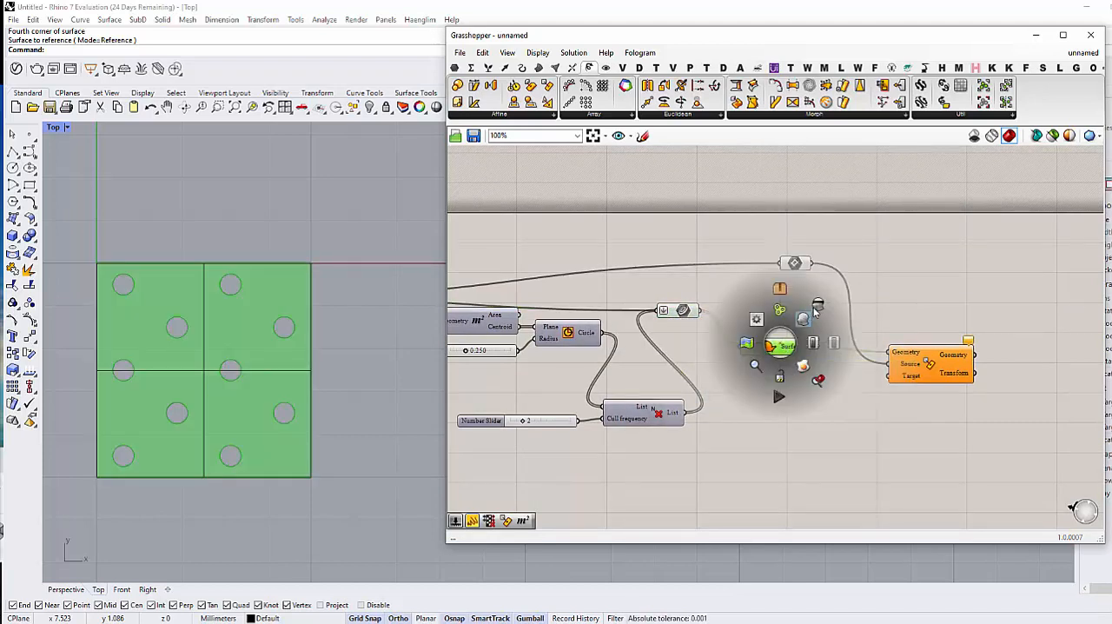
left_click(817, 305)
right_click_drag(714, 346, 791, 400)
left_click(719, 304)
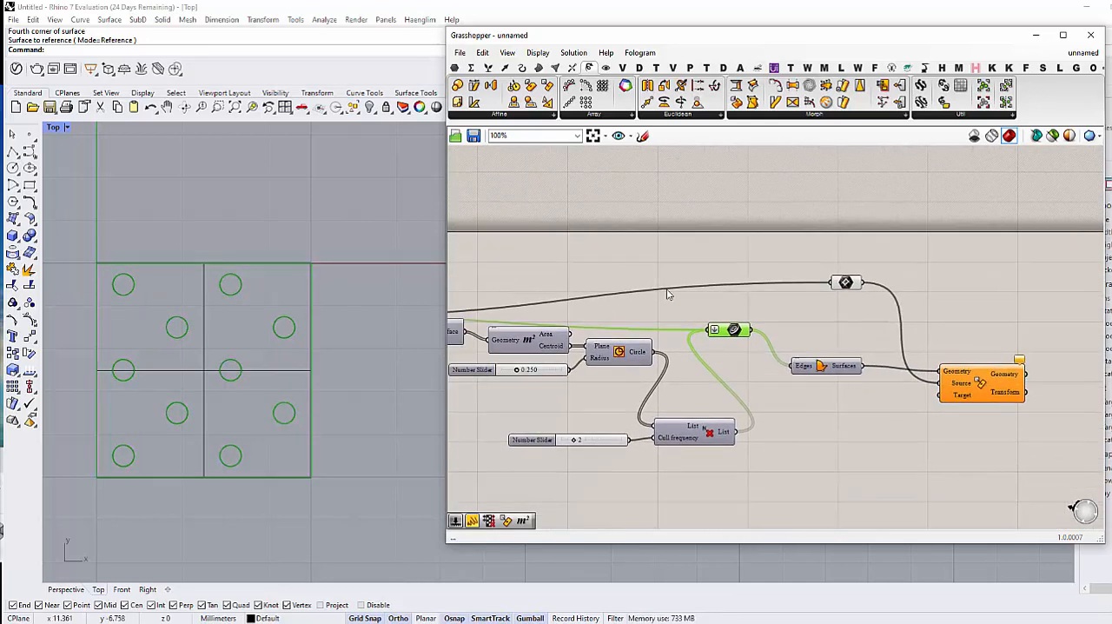
left_click(607, 453)
Step: Group all components of the definition, from the count sliders to Rectangle Mapping
scroll(831, 380, "down", 4)
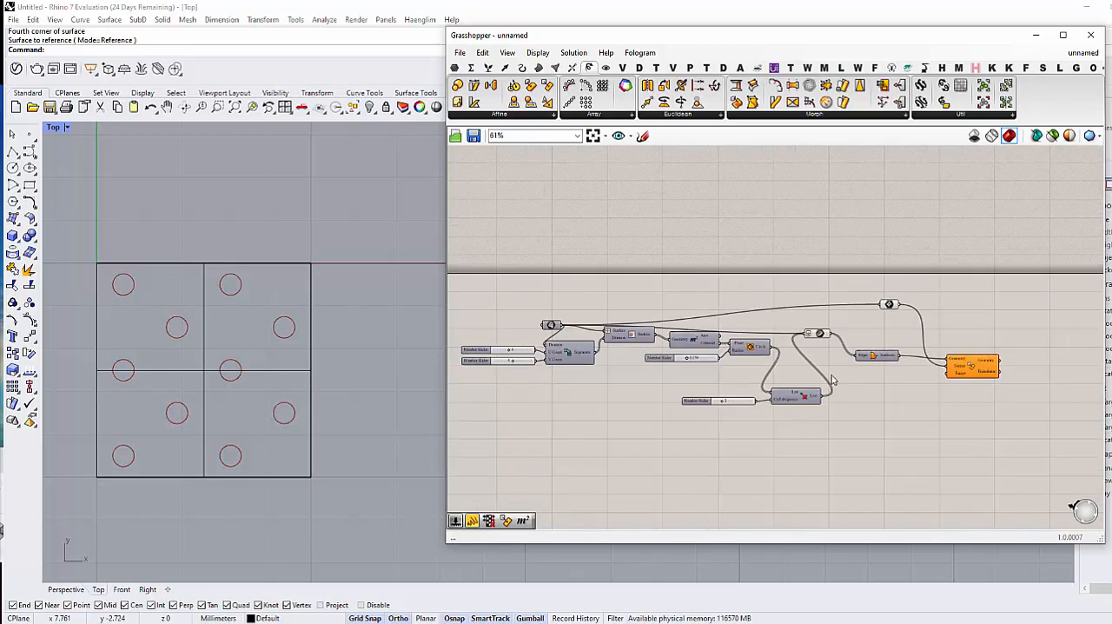
scroll(831, 379, "up", 2)
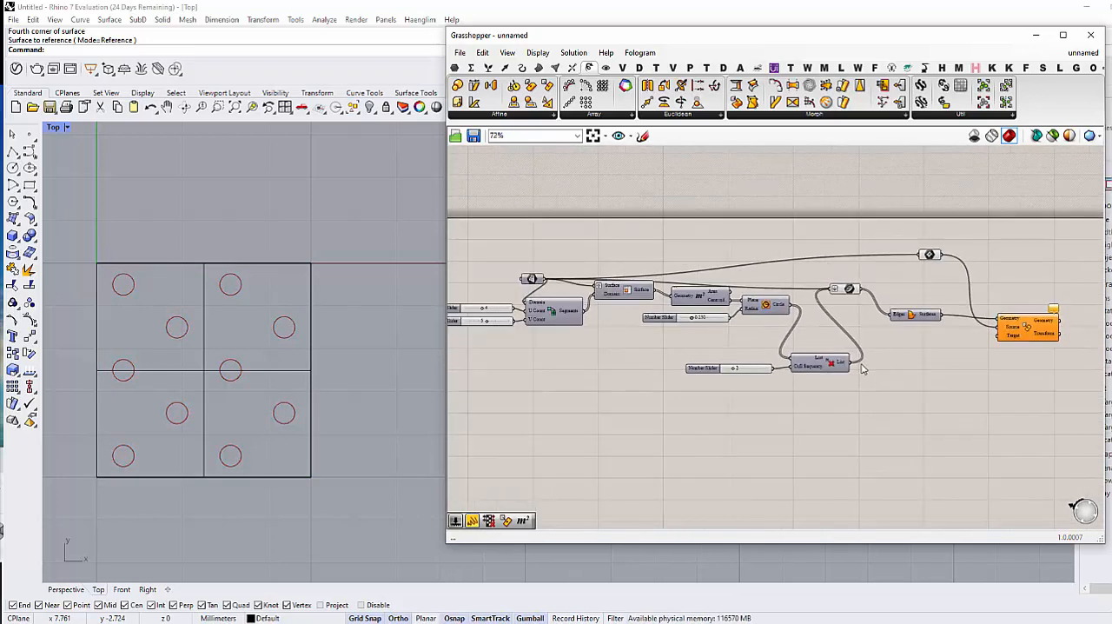
right_click_drag(920, 378, 846, 356)
scroll(819, 394, "down", 2)
scroll(834, 365, "up", 2)
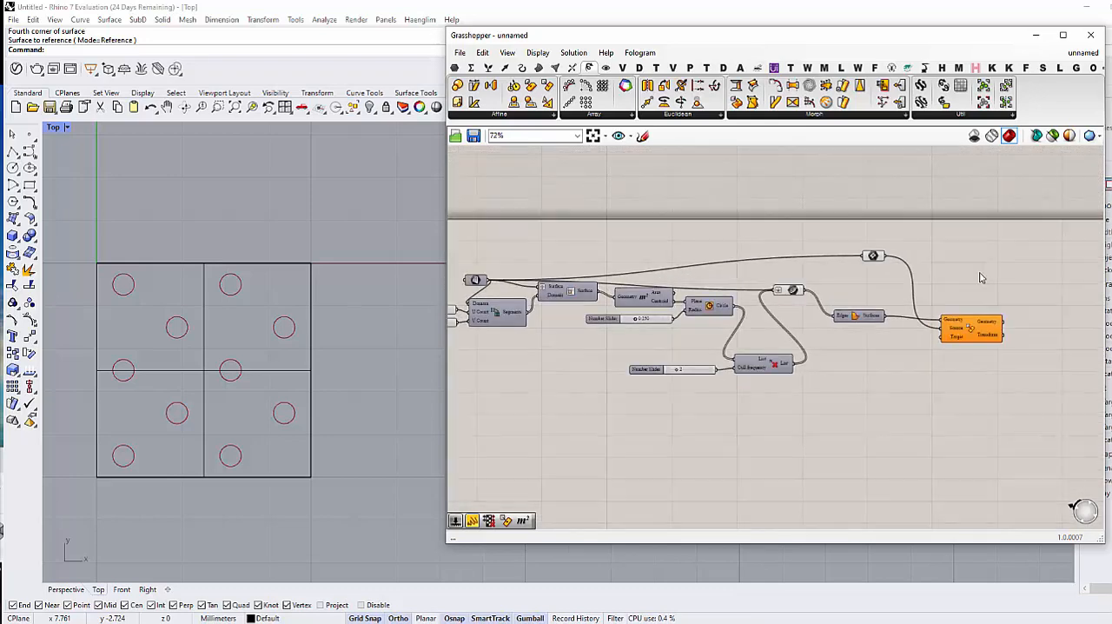
left_click_drag(992, 252, 450, 408)
middle_click(477, 387)
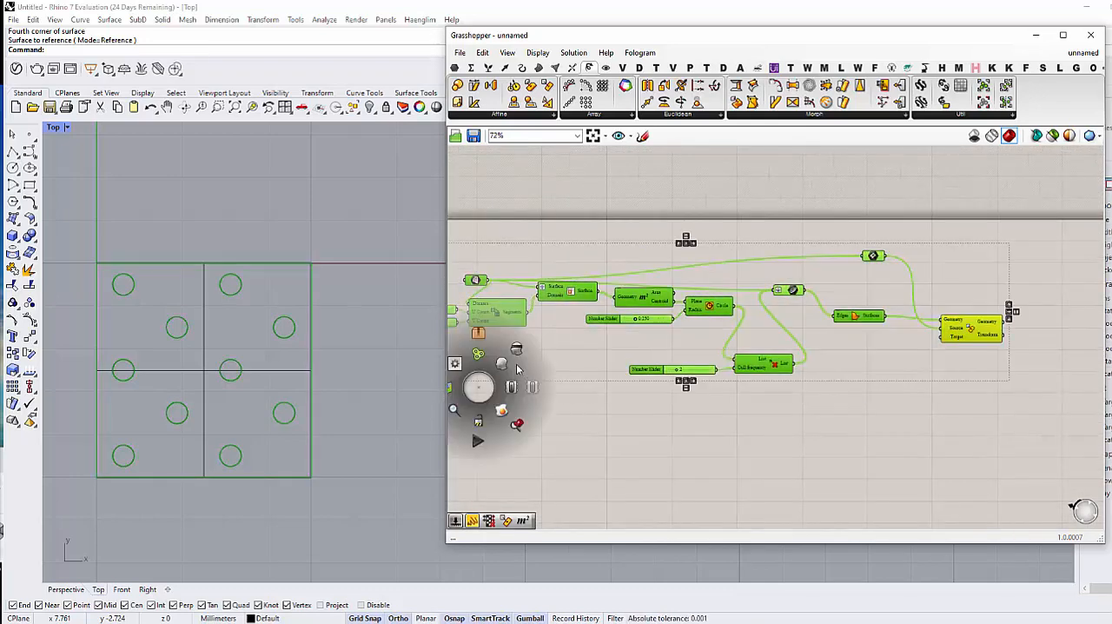
left_click(481, 358)
Step: Name the group "module pattern"
right_click_drag(528, 339, 620, 394)
right_click(638, 323)
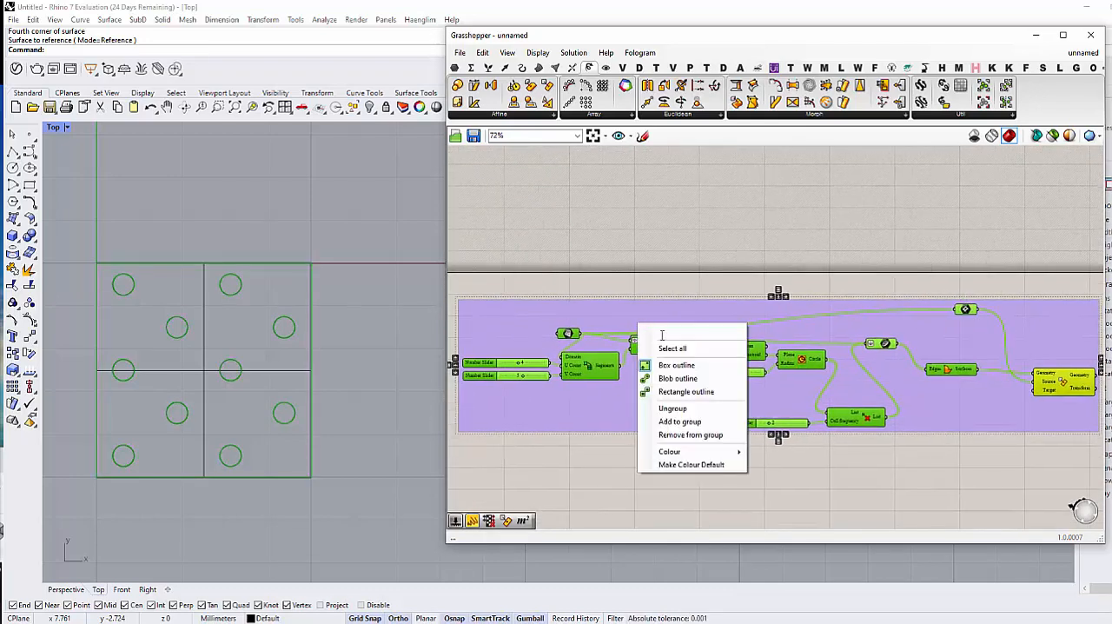
left_click(664, 333)
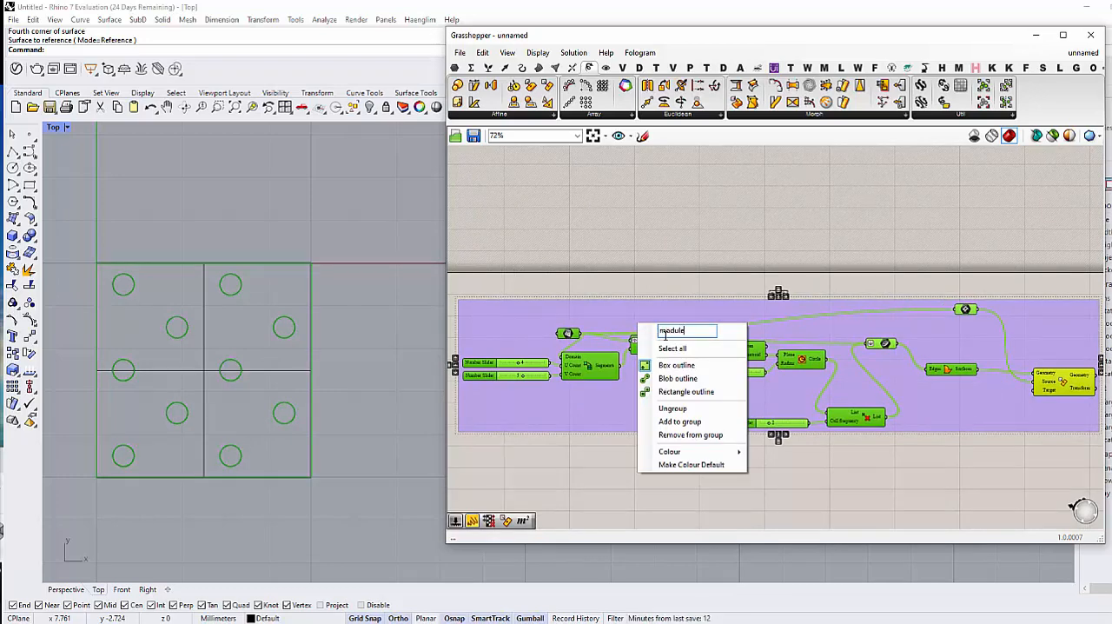
type("module pattern")
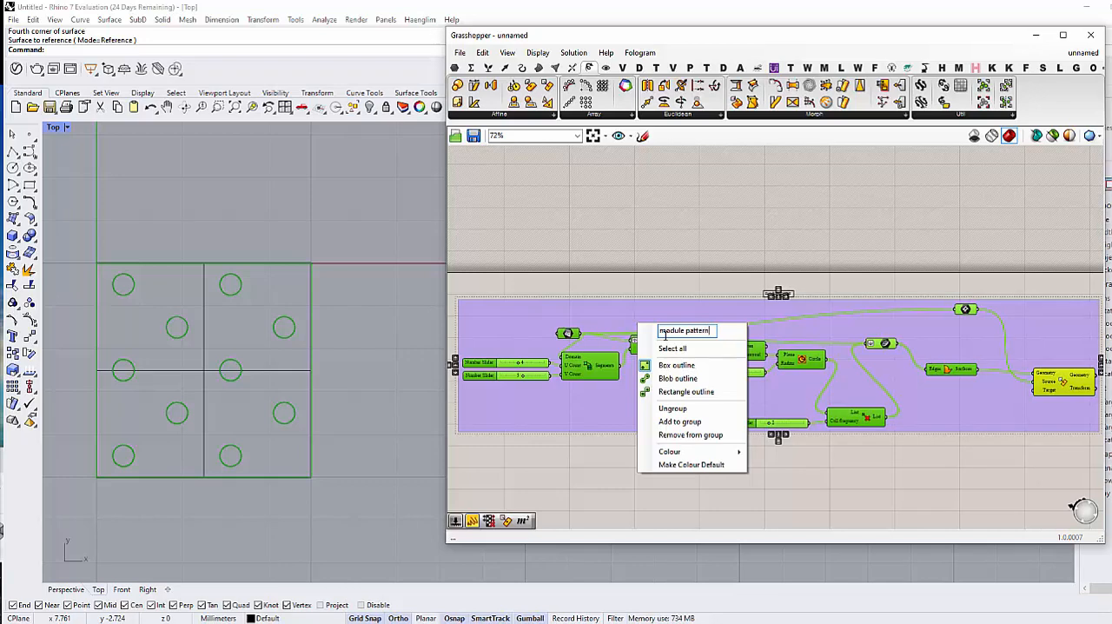
key("Return")
left_click(757, 454)
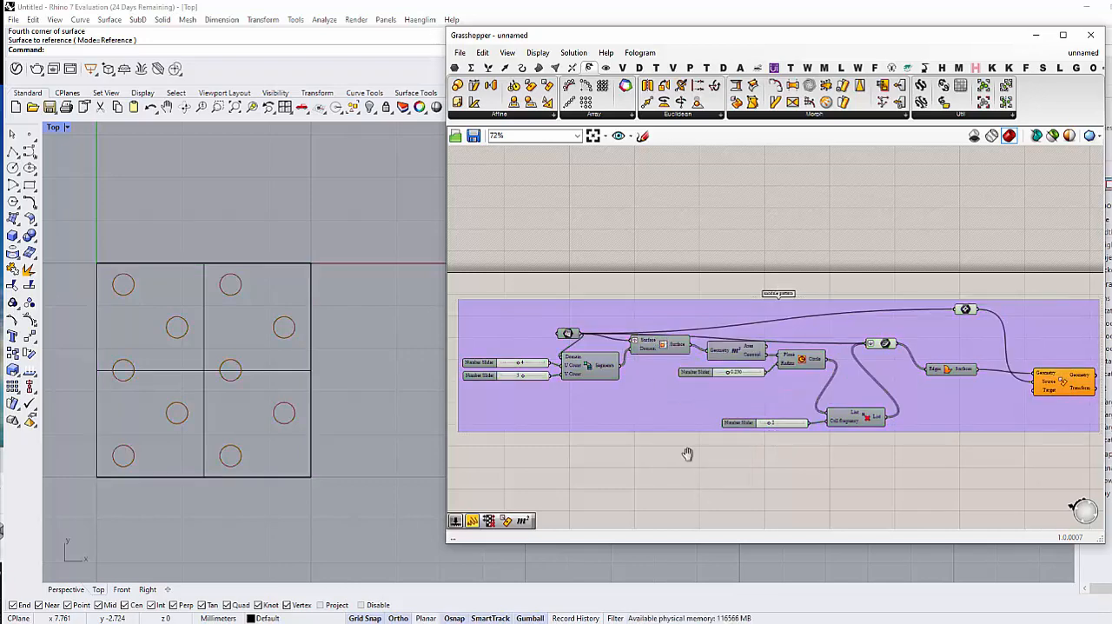
Step: Remove the Rectangle Mapping component from the module pattern group
scroll(684, 384, "down", 2)
scroll(684, 385, "up", 1)
right_click_drag(698, 374, 702, 363)
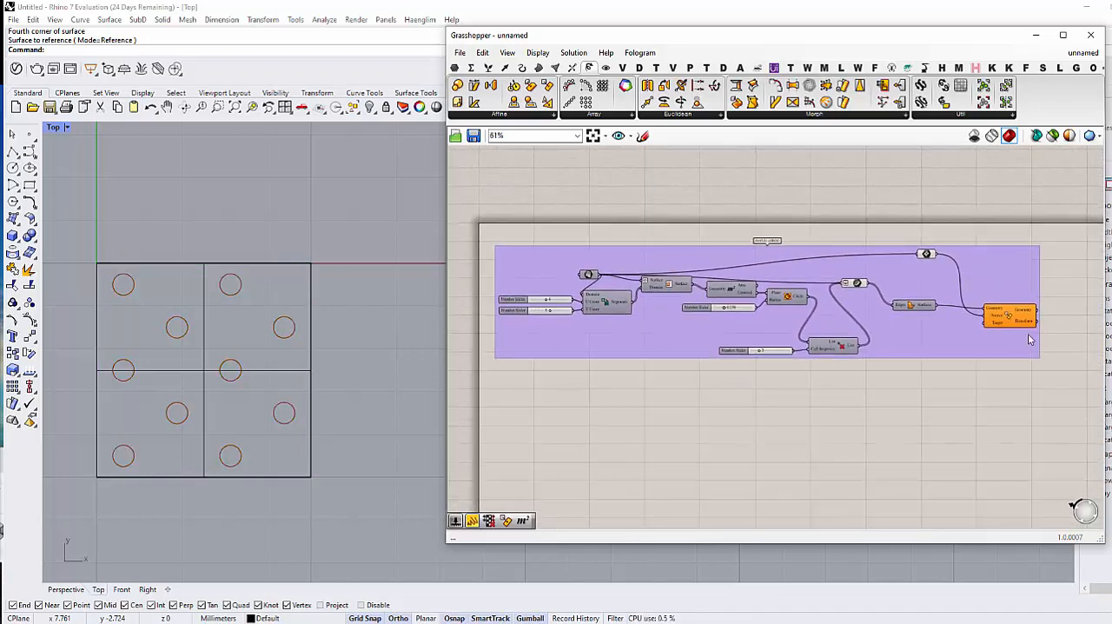
right_click_drag(1016, 318, 966, 312)
left_click(966, 312)
right_click(929, 335)
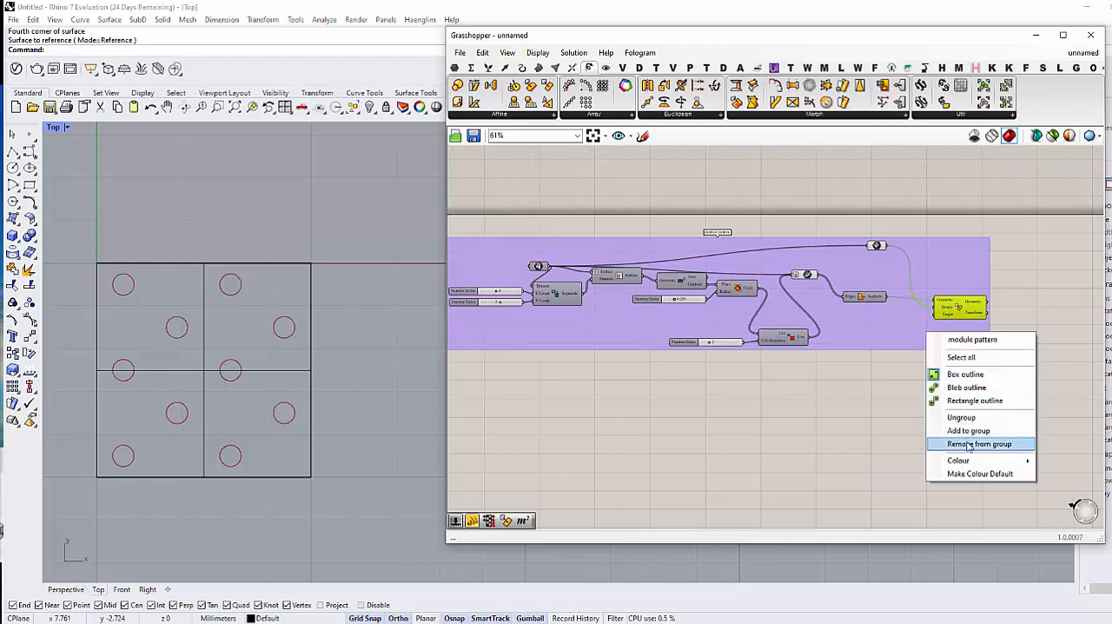
left_click(968, 444)
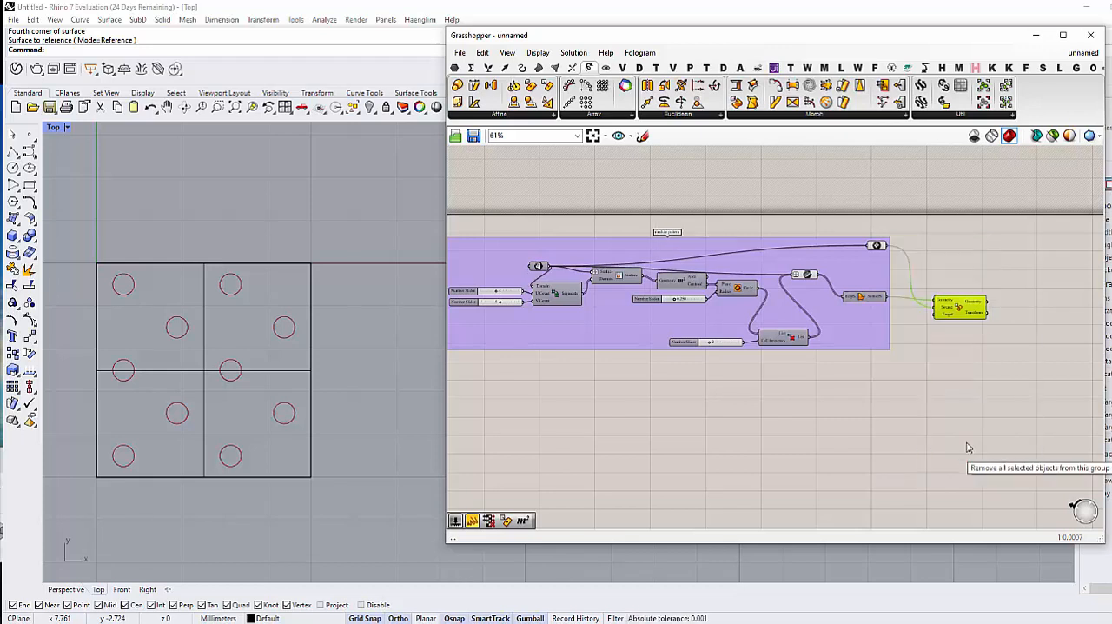
Step: Move the Rectangle Mapping component outside and below the module pattern group
left_click(951, 366)
left_click_drag(984, 327, 950, 363)
left_click(890, 407)
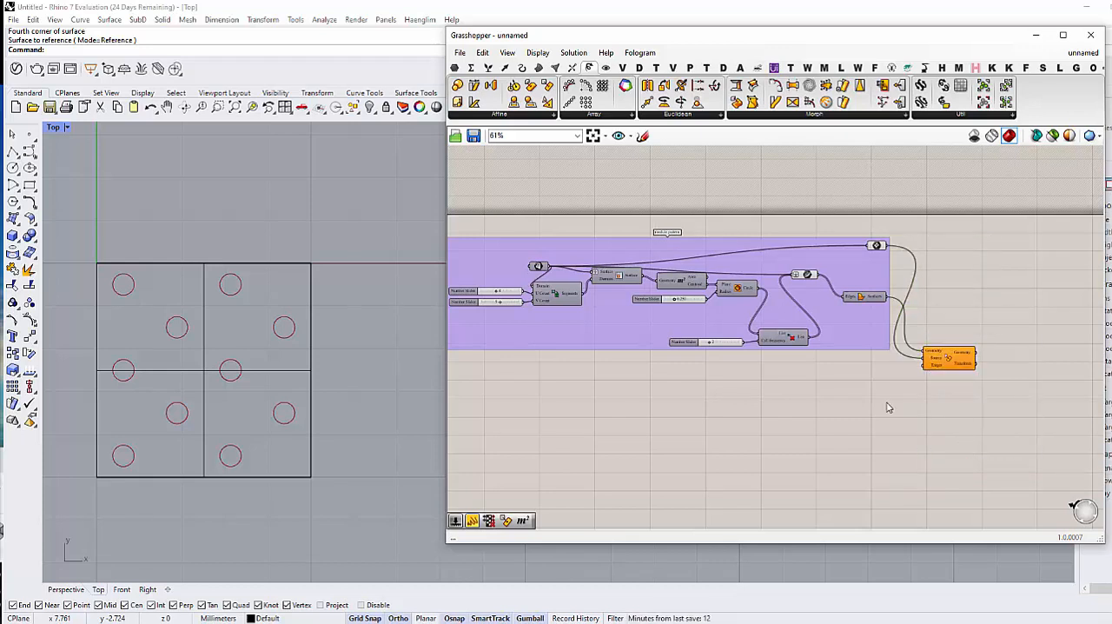
scroll(861, 384, "down", 1)
mouse_move(861, 384)
right_mouse_down()
mouse_move(919, 352)
mouse_move(849, 374)
mouse_move(849, 391)
right_mouse_up()
Step: Turn off the preview of the circle and surface output components at the end of the module pattern group
scroll(849, 391, "up", 2)
left_click_drag(785, 201, 965, 322)
middle_click(964, 321)
left_click(1000, 287)
left_click(571, 488)
right_click_drag(598, 443, 680, 392)
scroll(670, 402, "down", 1)
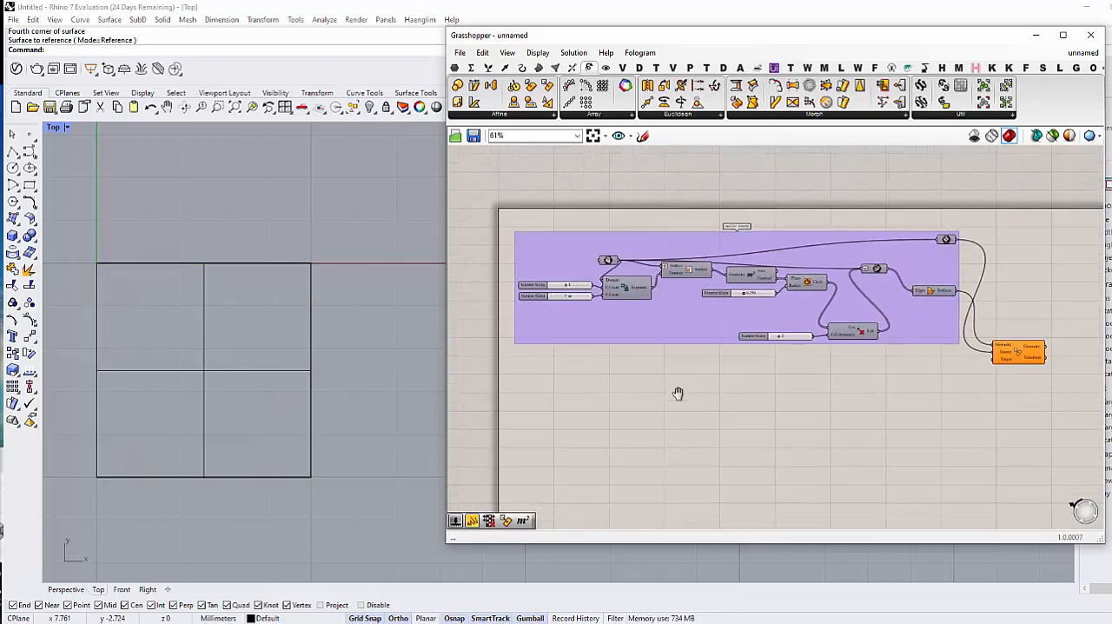
scroll(613, 391, "up", 2)
mouse_move(612, 392)
right_mouse_down()
mouse_move(590, 383)
mouse_move(602, 374)
right_mouse_up()
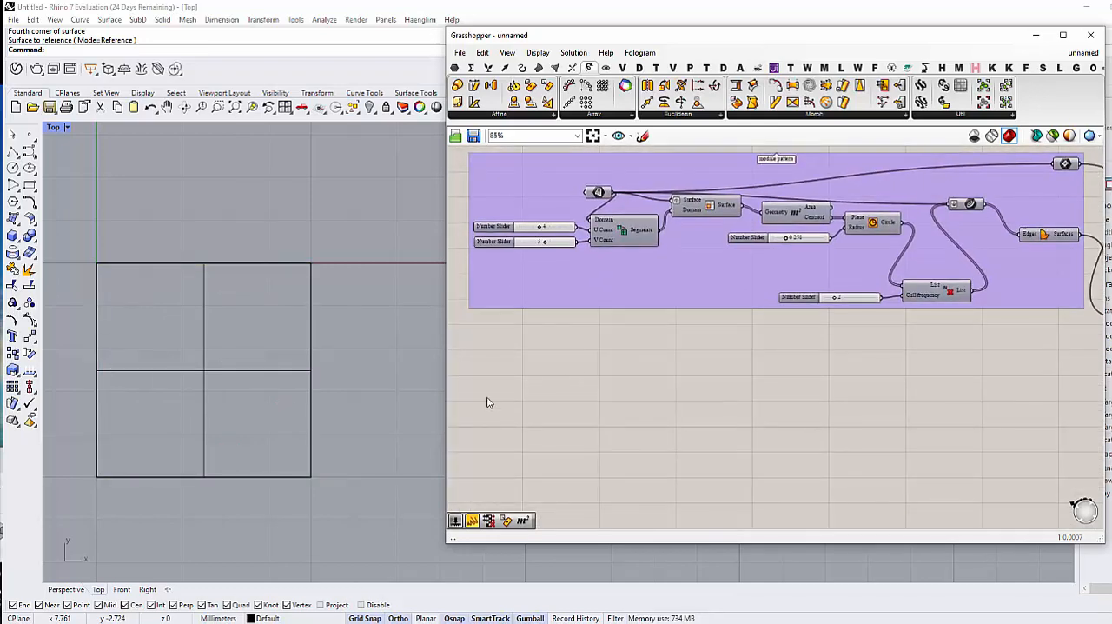
double_click(606, 370)
type("vector")
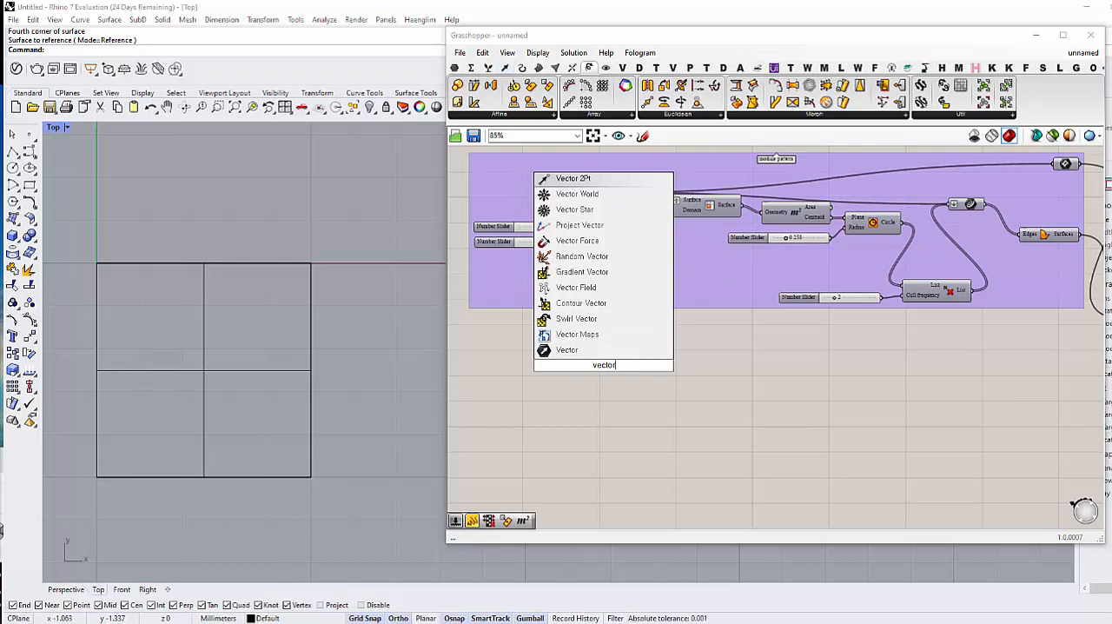
key("Escape")
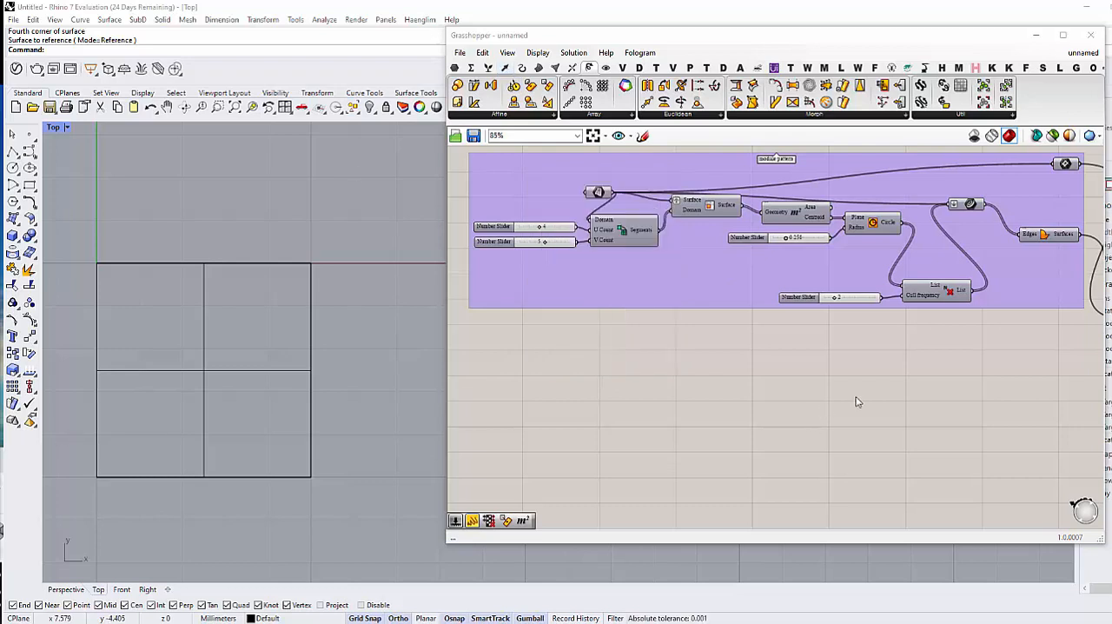
Step: Add a Vector XYZ component to the empty canvas below the module pattern group
double_click(594, 383)
type("vector")
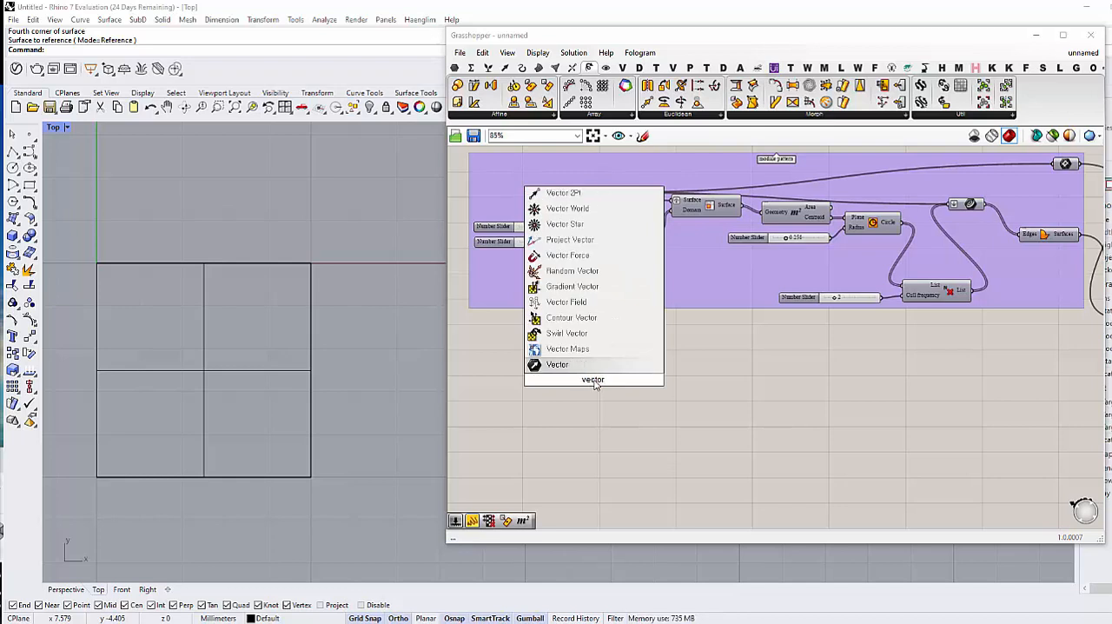
type(" x")
key("Up")
key("Return")
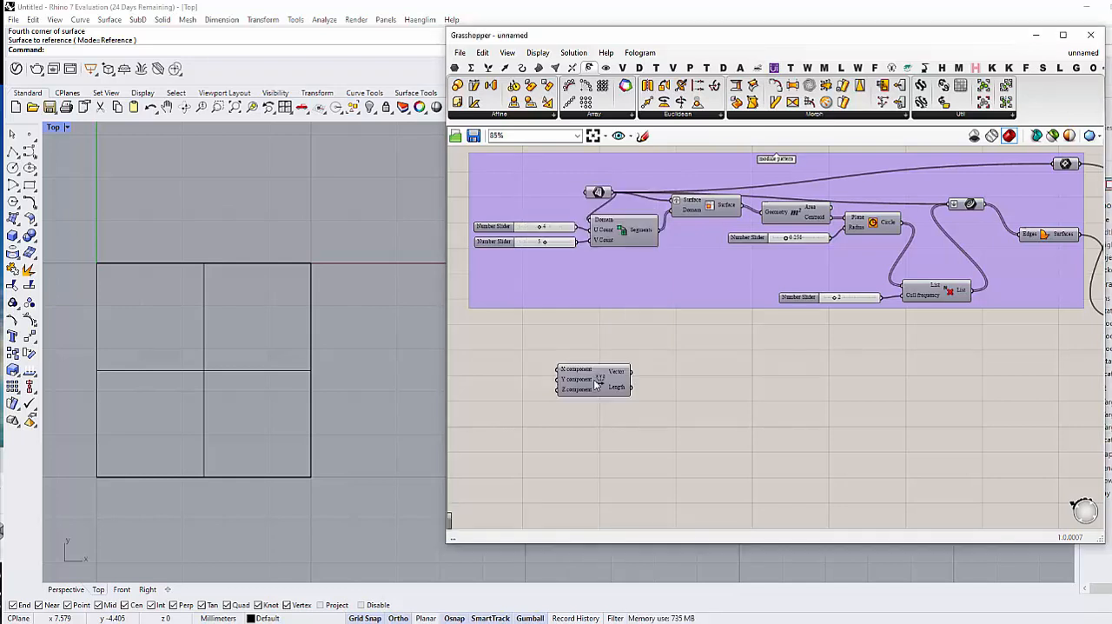
right_click_drag(585, 427, 611, 416)
left_click_drag(626, 358, 641, 355)
left_click(637, 390)
right_click_drag(637, 390, 605, 387)
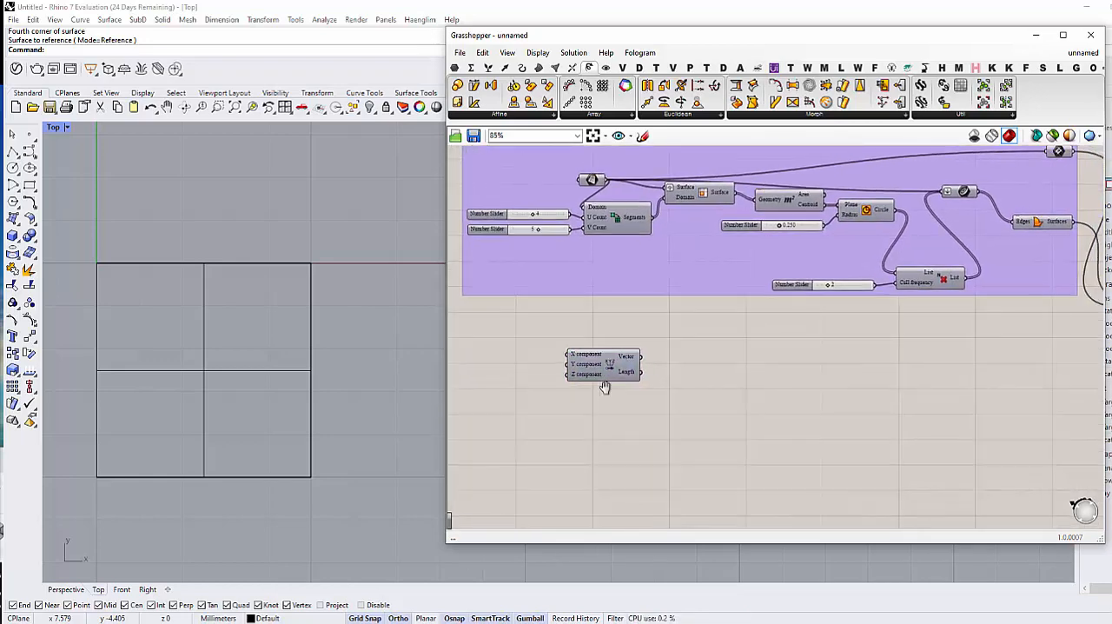
right_click_drag(773, 365, 769, 360)
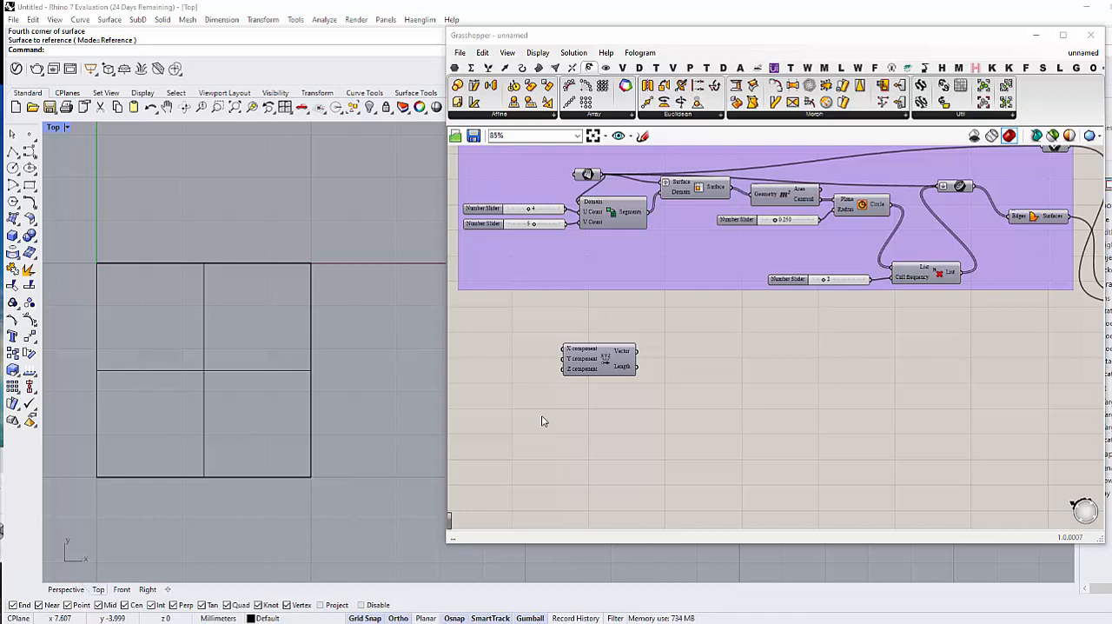
Step: Delete the Vector XYZ component from the canvas
scroll(575, 348, "up", 3)
left_click(615, 379)
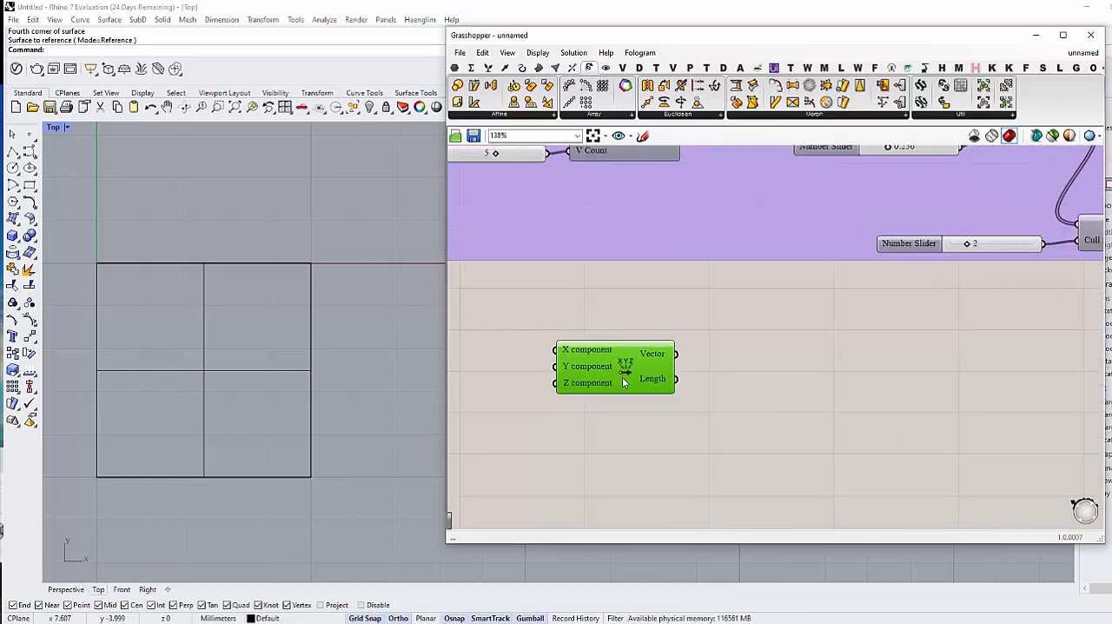
left_click_drag(622, 380, 625, 387)
key("Delete")
Step: Add a Construct Point component below the module pattern group
right_click_drag(733, 397, 707, 355)
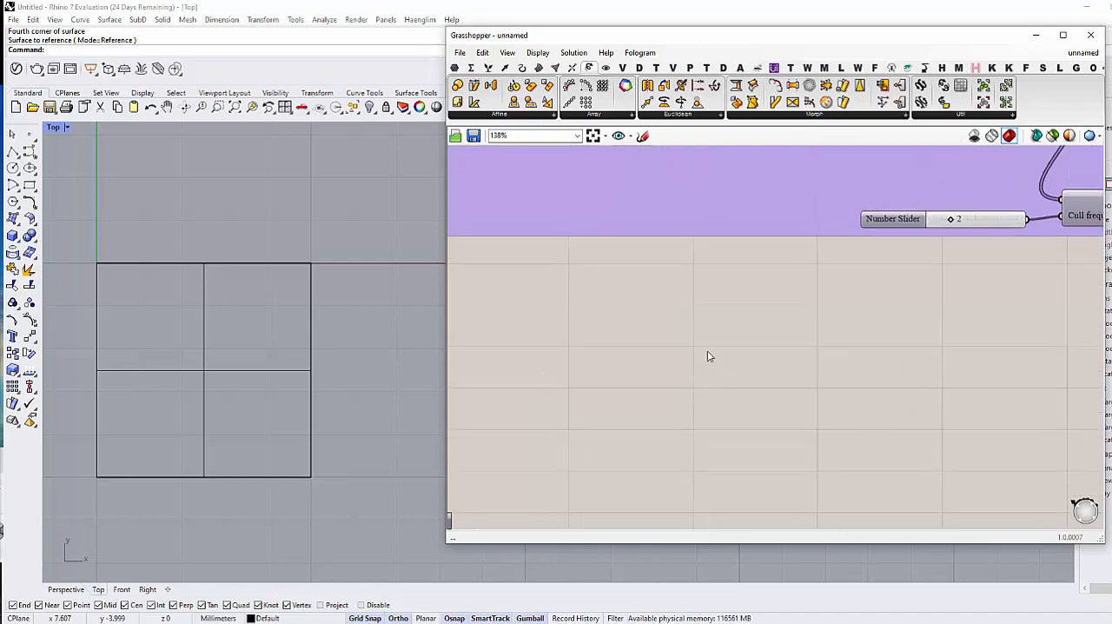
double_click(707, 354)
type("construct point")
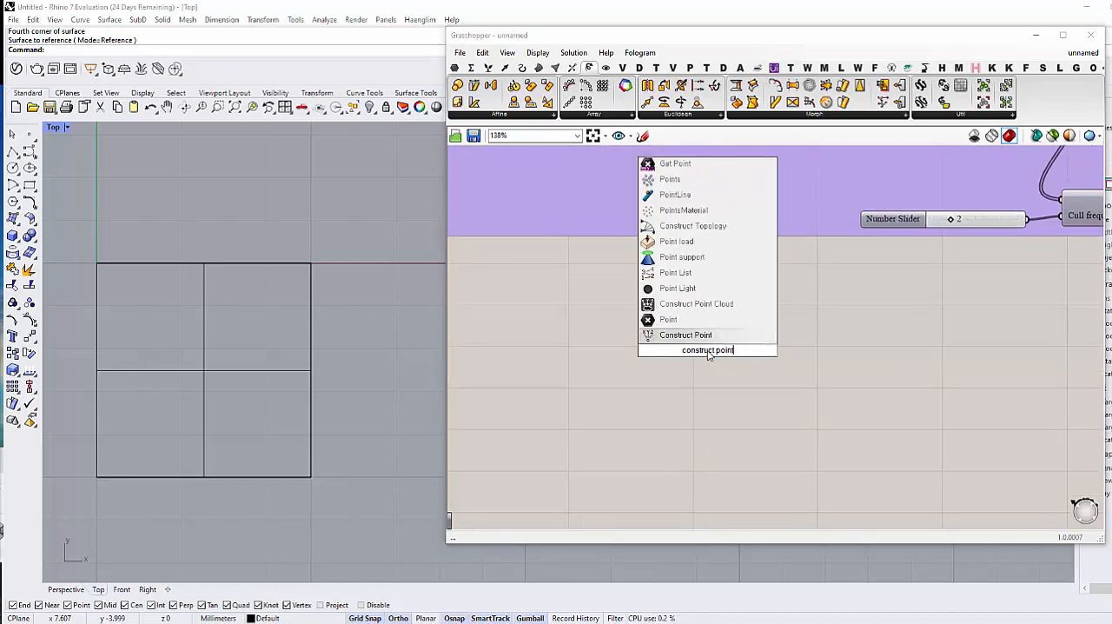
key("Return")
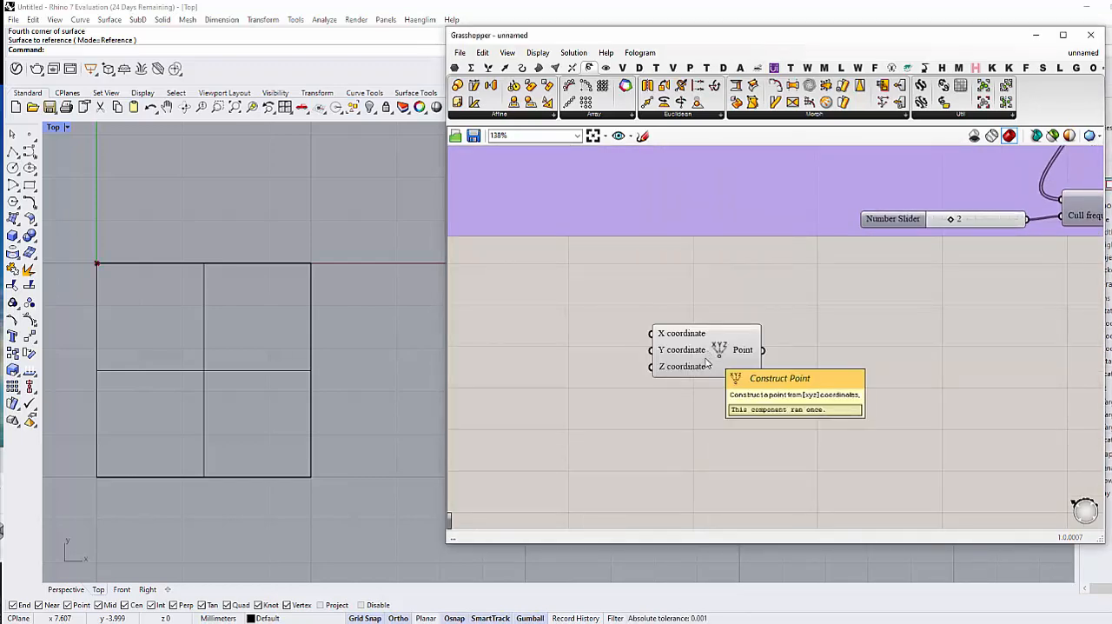
scroll(670, 383, "down", 5)
scroll(669, 387, "up", 1)
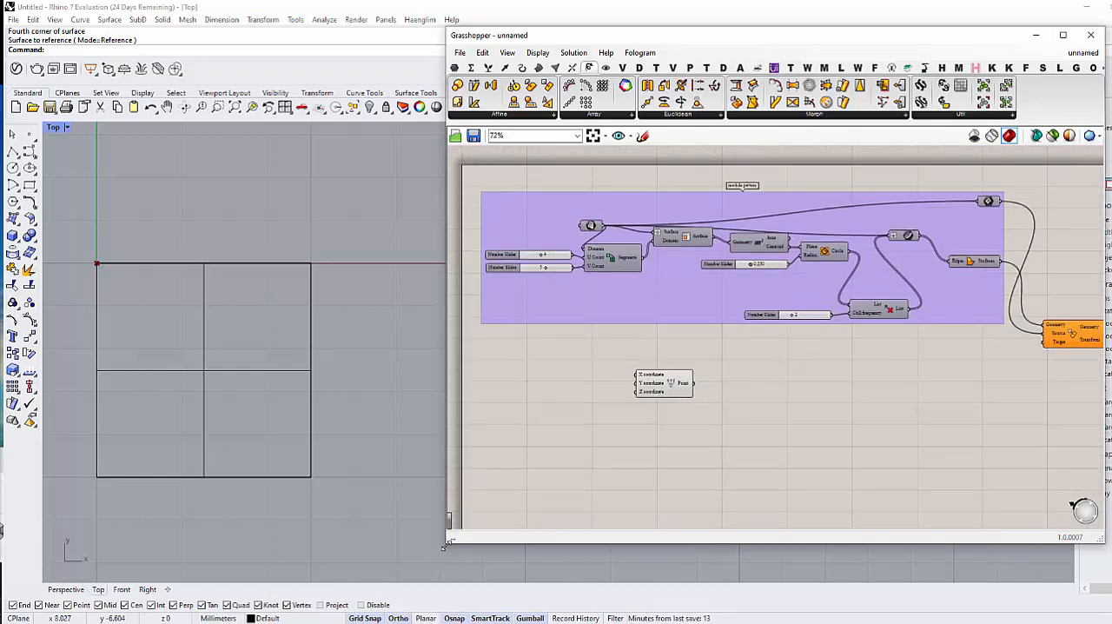
Step: Enlarge the Grasshopper window to give the canvas more room
left_click_drag(443, 544, 400, 593)
scroll(577, 380, "up", 1)
left_click(577, 380)
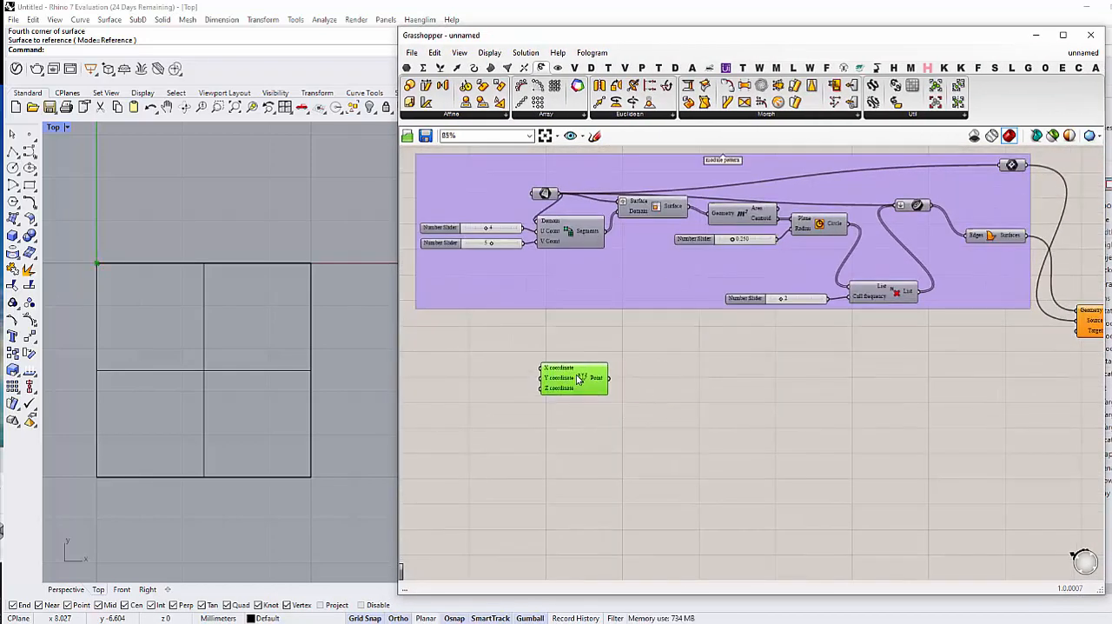
left_click(565, 413)
scroll(580, 394, "up", 1)
Step: Add a Center Box component with Base, X, Y and Z inputs beside Construct Point
double_click(666, 376)
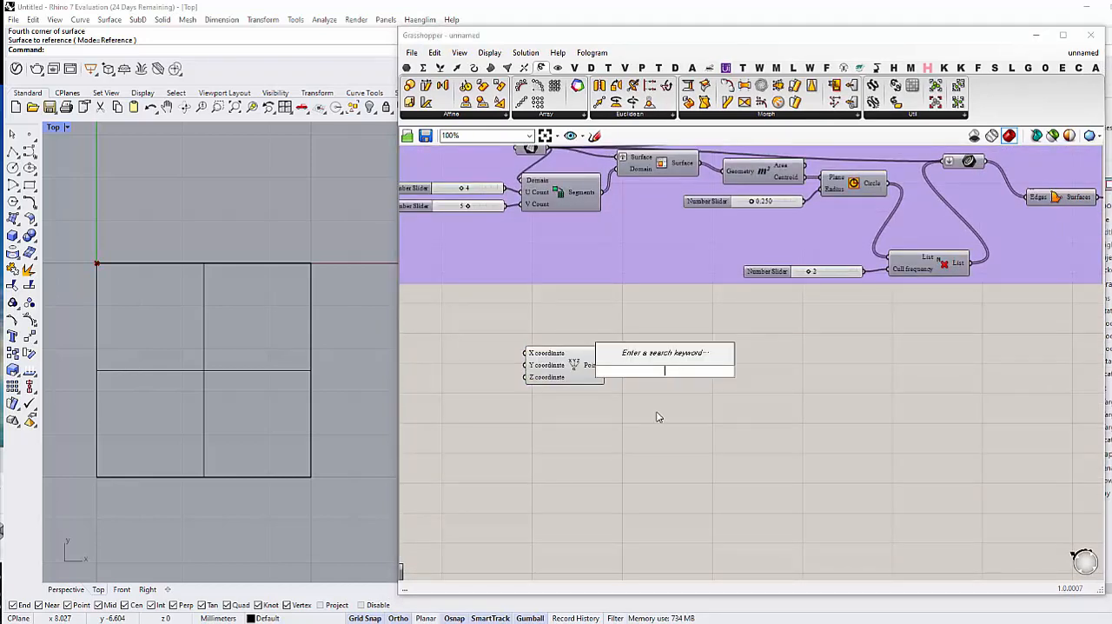
type("re")
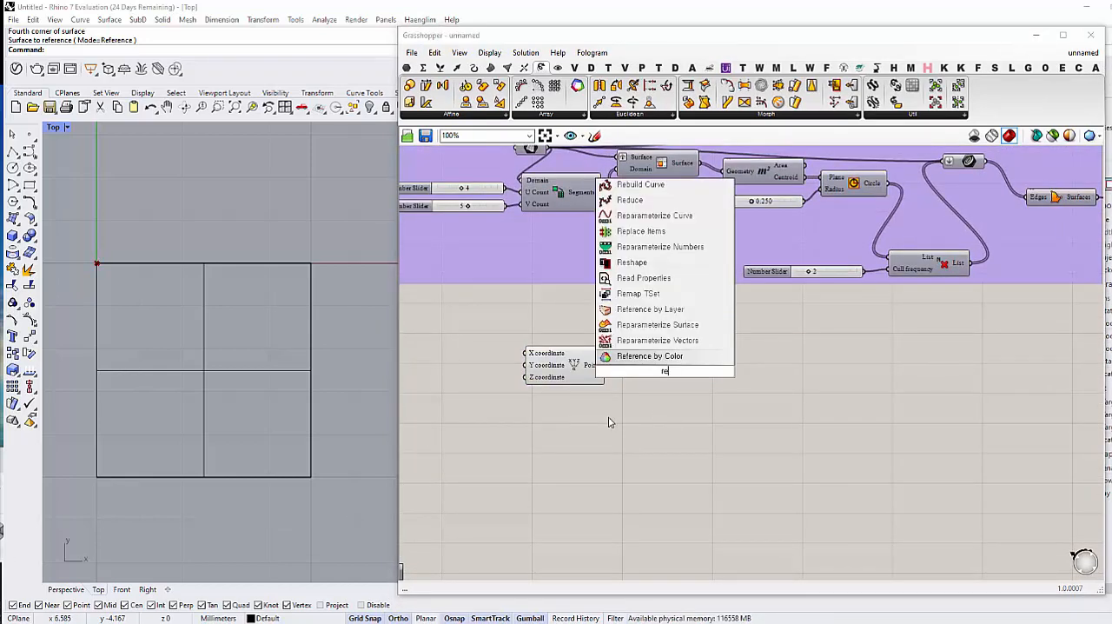
key("BackSpace")
key("BackSpace")
type("c")
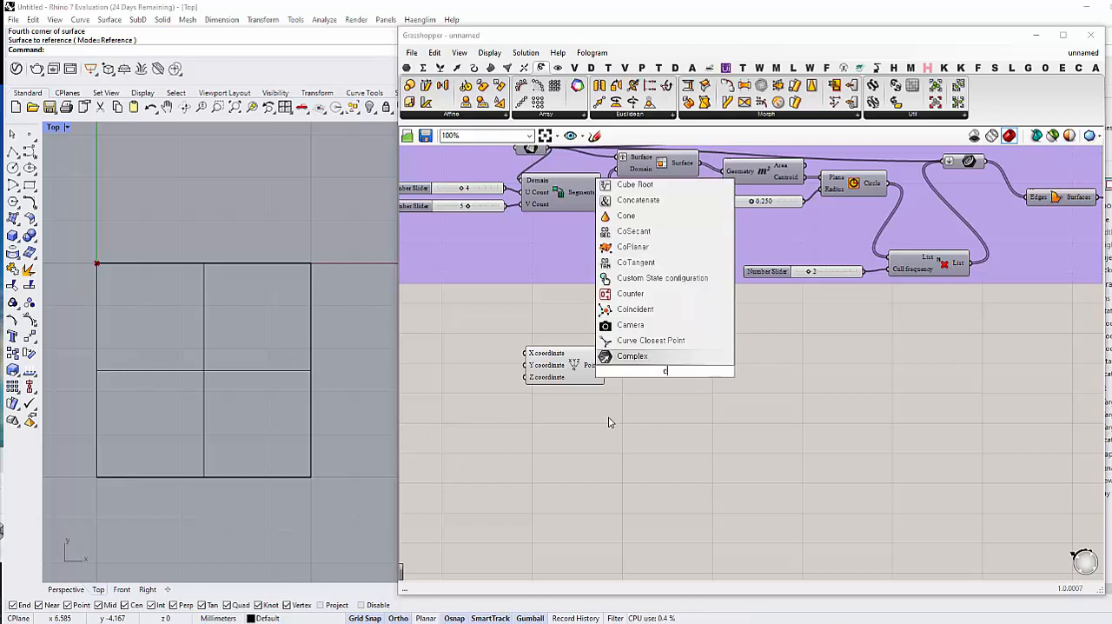
type("onstruct b")
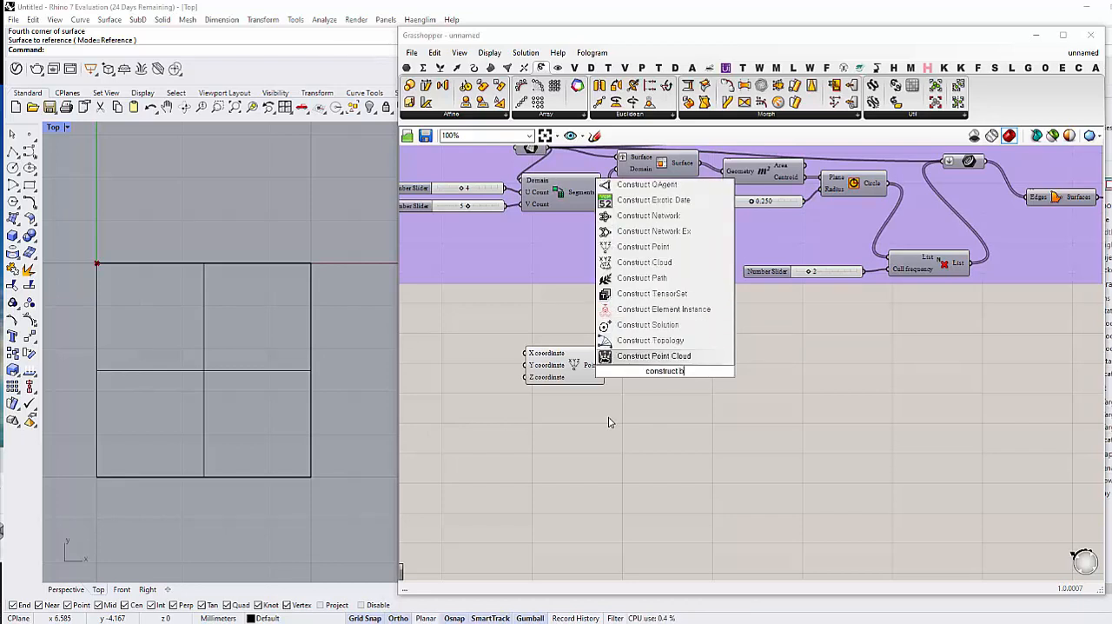
type("ox")
key("Return")
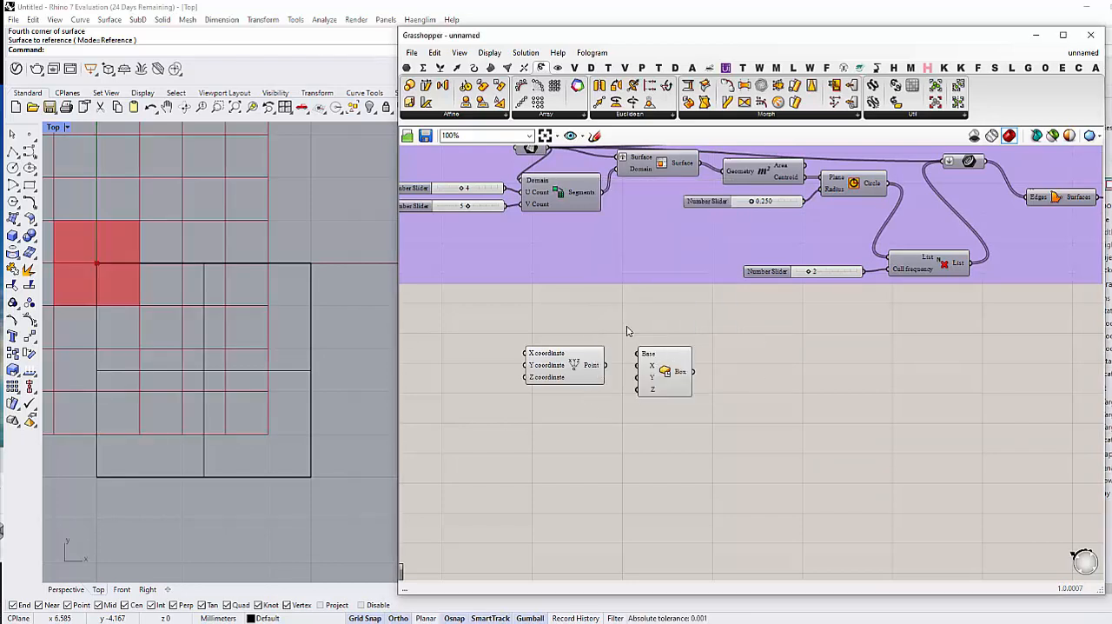
Step: Connect Construct Point's Point output to the box component's Base input and arrange the box component beside it
left_click_drag(641, 379, 653, 397)
scroll(647, 394, "up", 1)
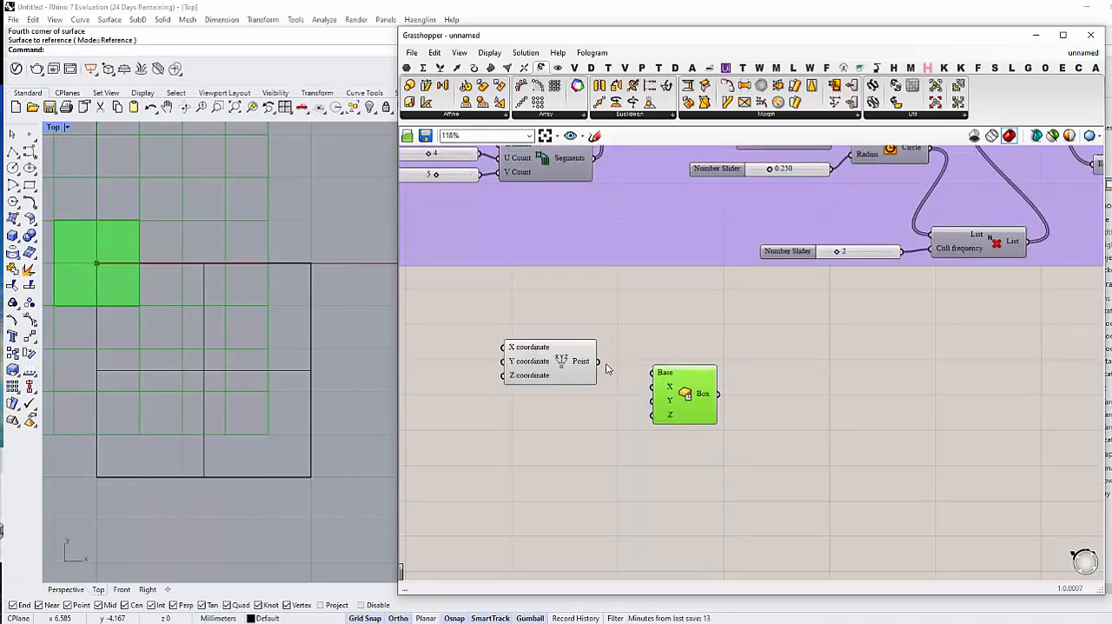
left_click_drag(598, 362, 655, 377)
left_click(605, 446)
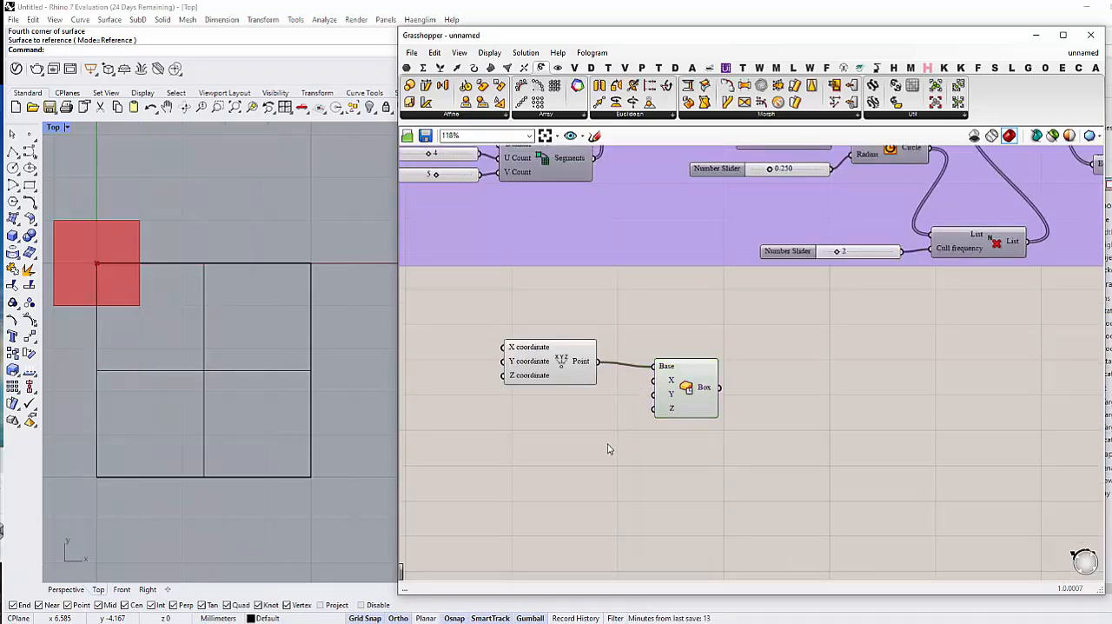
right_click_drag(605, 447, 664, 417)
left_click_drag(746, 349, 734, 364)
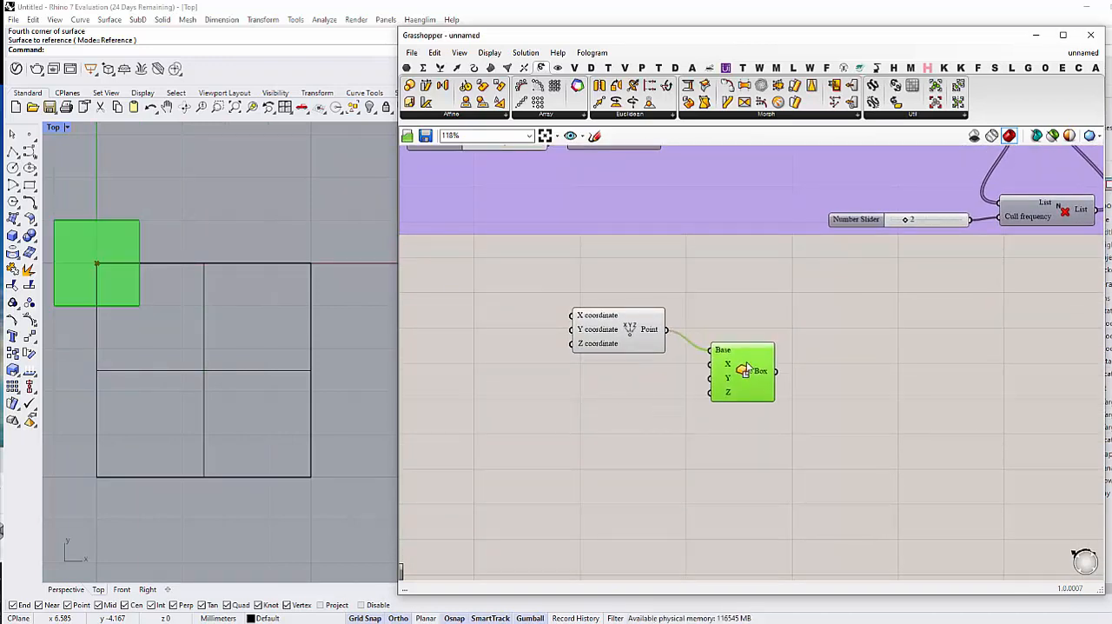
Step: Add a number slider with value 2 and connect it to the box component's X, Y and Z inputs
double_click(613, 403)
type("Number Slider")
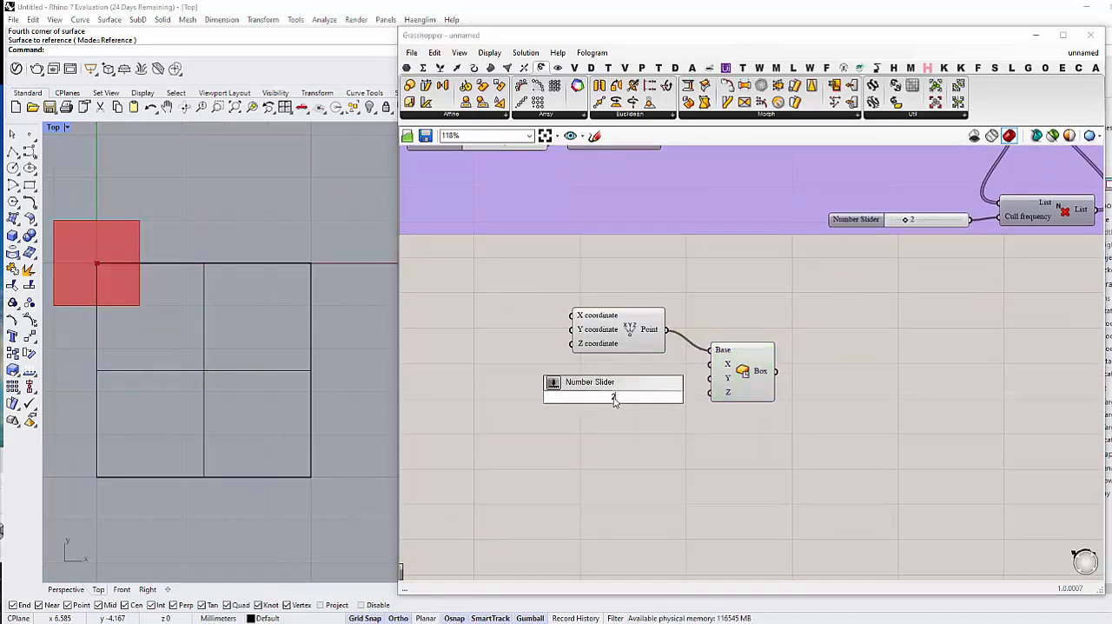
key("Return")
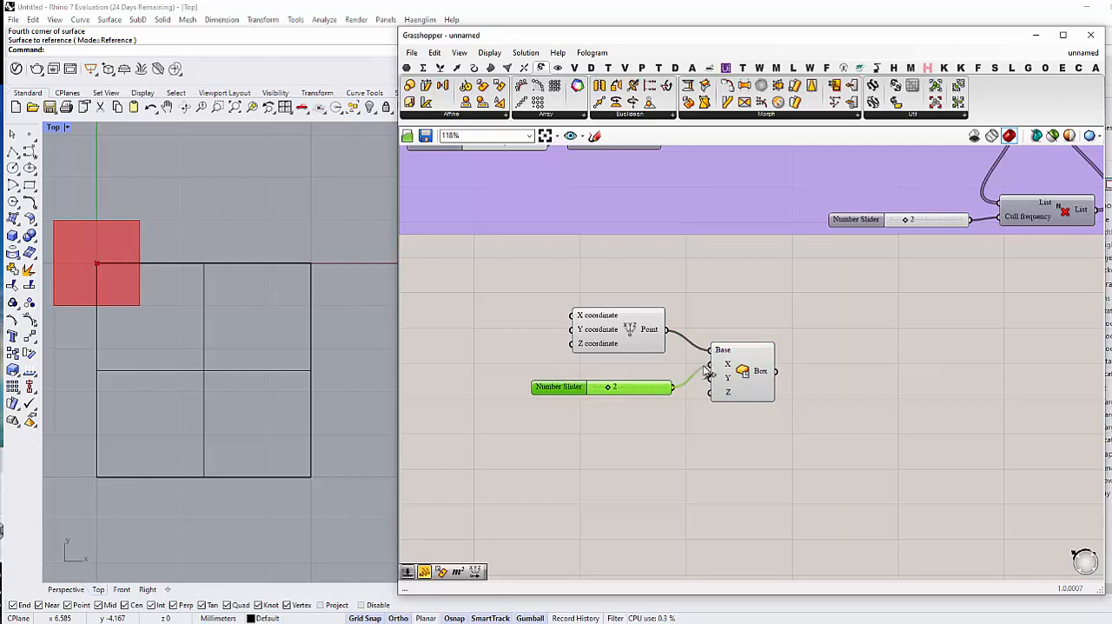
mouse_move(706, 372)
left_mouse_down()
mouse_move(710, 364)
mouse_move(710, 392)
left_mouse_up()
left_click(687, 438)
scroll(686, 446, "up", 1)
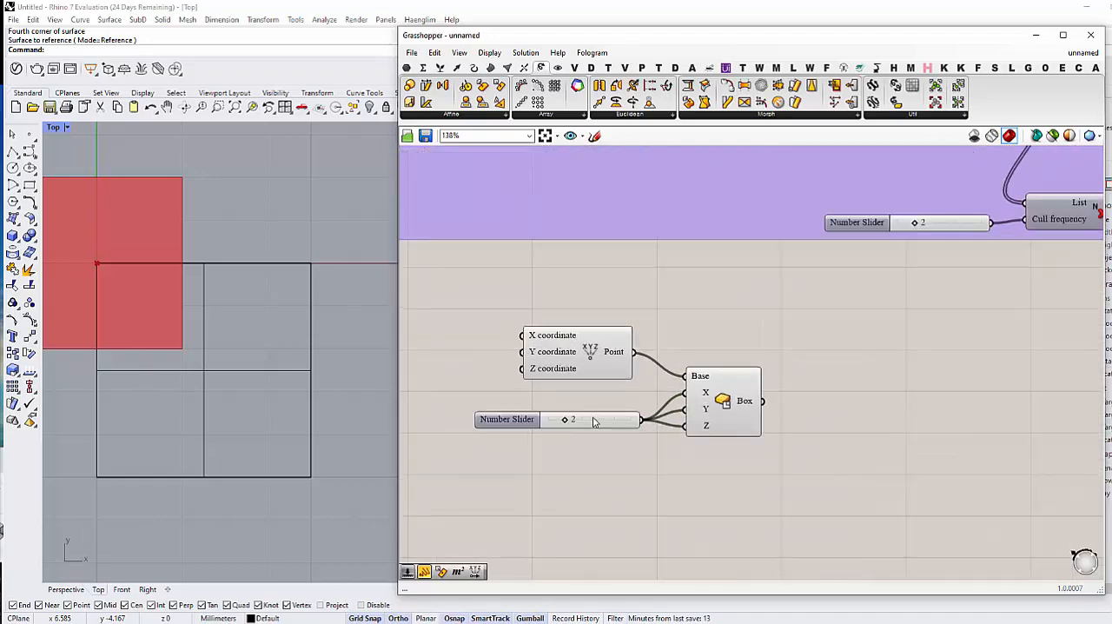
Step: Set the box size slider to 10 and show the box in the Perspective view
left_click_drag(566, 422, 633, 420)
scroll(246, 423, "down", 5)
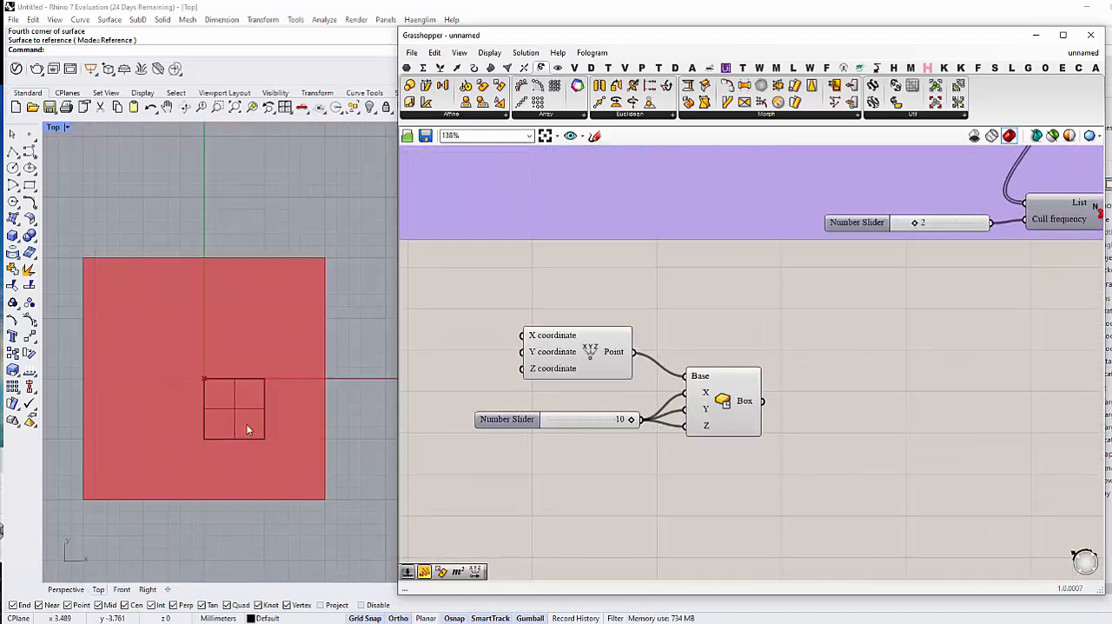
right_click_drag(245, 437, 271, 433)
left_click(66, 589)
scroll(238, 473, "down", 8)
right_click_drag(541, 397, 625, 406)
double_click(496, 358)
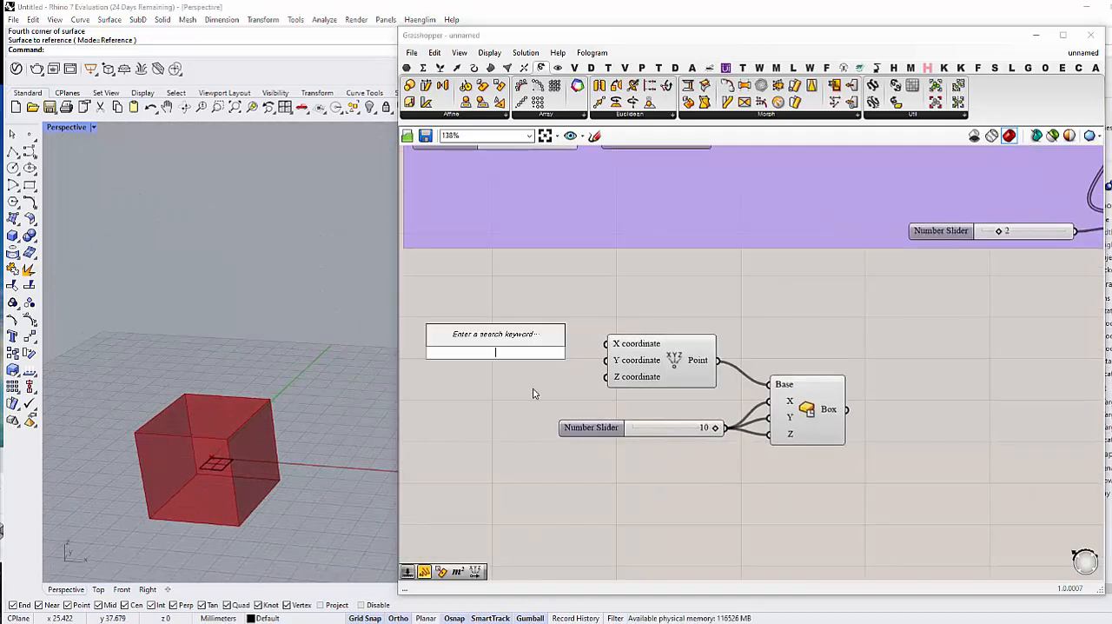
type("1")
left_click(694, 505)
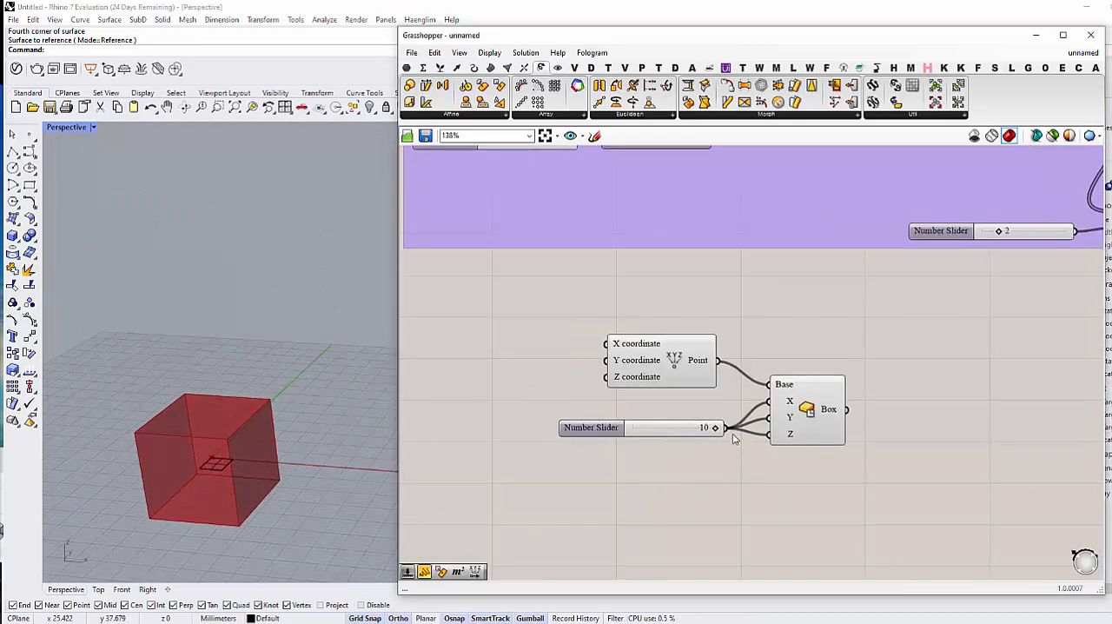
Step: Try to drive Construct Point's X coordinate with the box size slider, and disconnect that wire again
left_click_drag(726, 428, 661, 350)
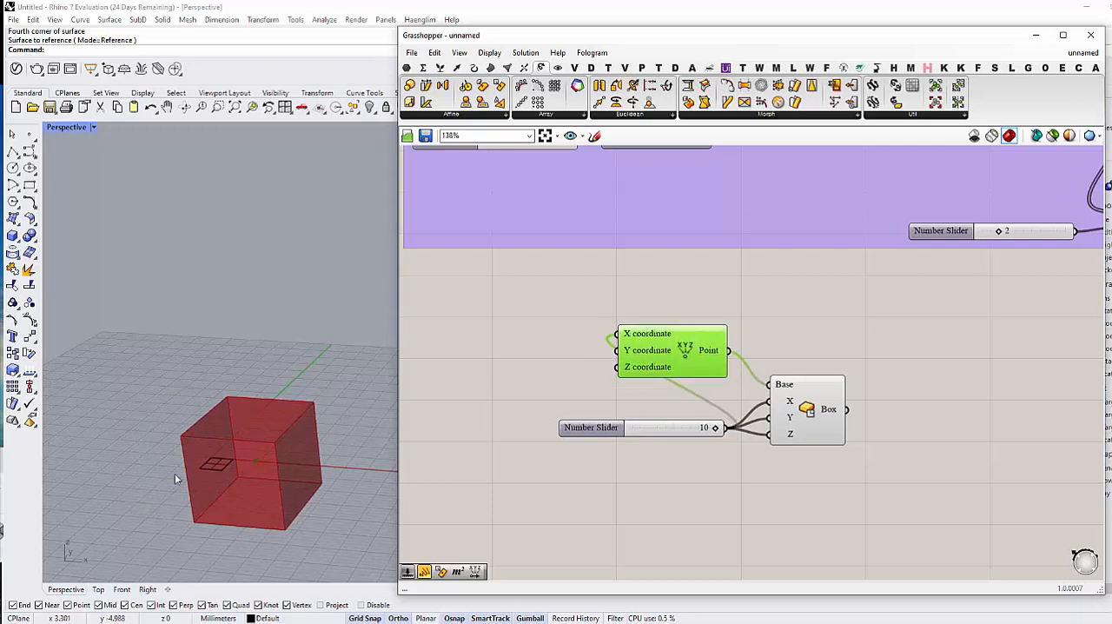
right_click_drag(175, 473, 198, 470)
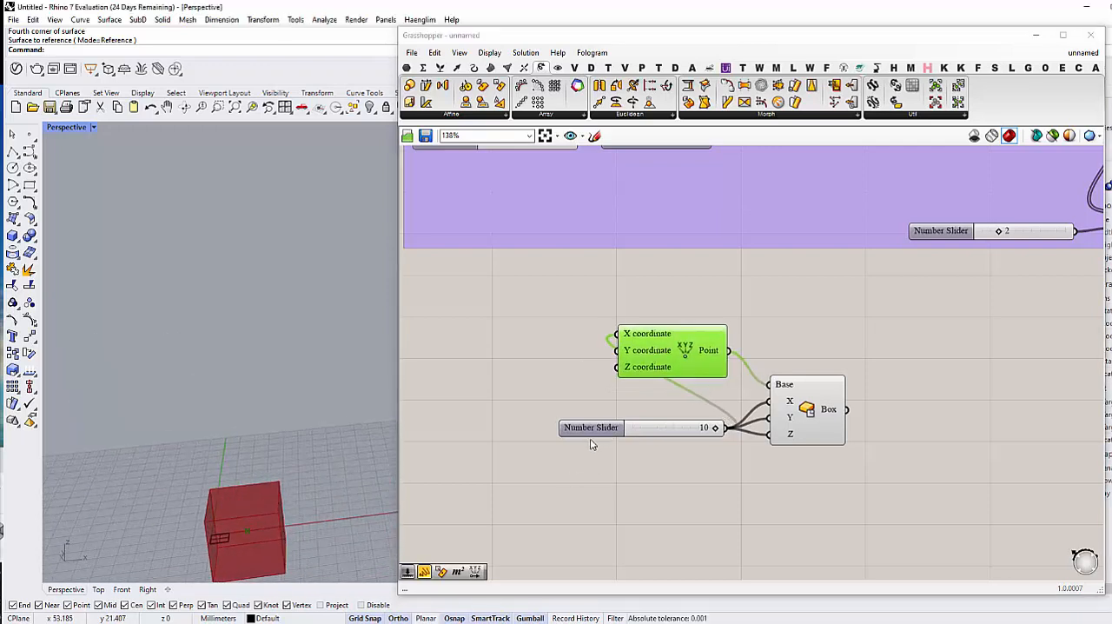
left_click_drag(727, 428, 609, 337, "ctrl")
Step: Add a number slider with value 20 and connect it to Construct Point's X coordinate to offset the box
double_click(551, 347)
type("20")
key("Return")
scroll(246, 489, "down", 4)
right_click_drag(246, 489, 228, 482)
left_click(635, 481)
right_click_drag(615, 483, 593, 489)
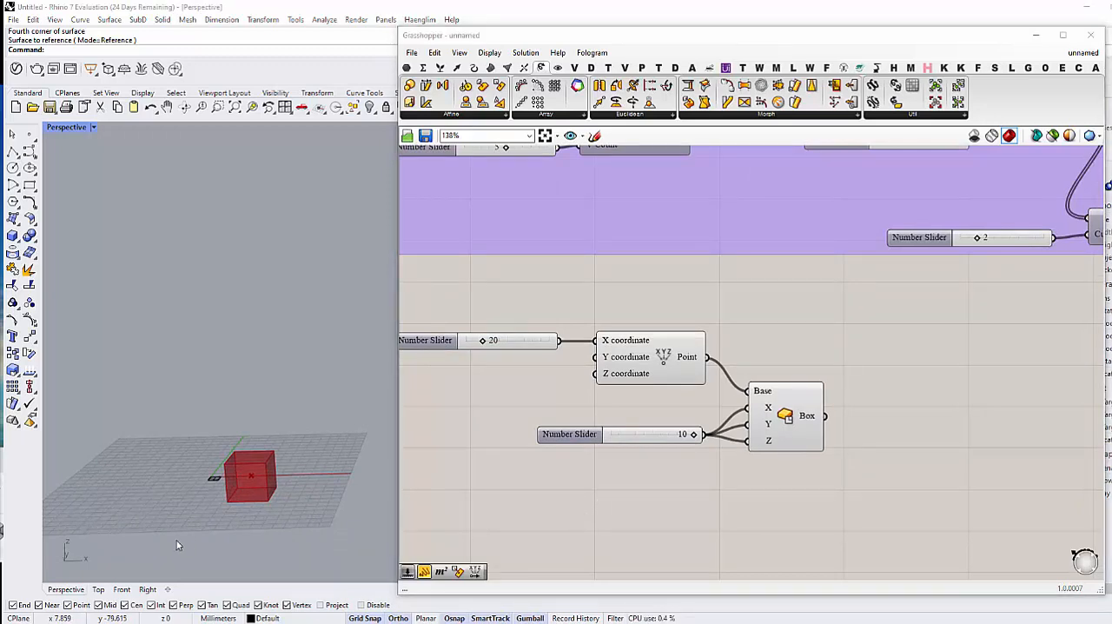
Step: Add a Deconstruct Brep component beside the box and connect the Box output to its Brep input
right_click_drag(692, 466, 675, 467)
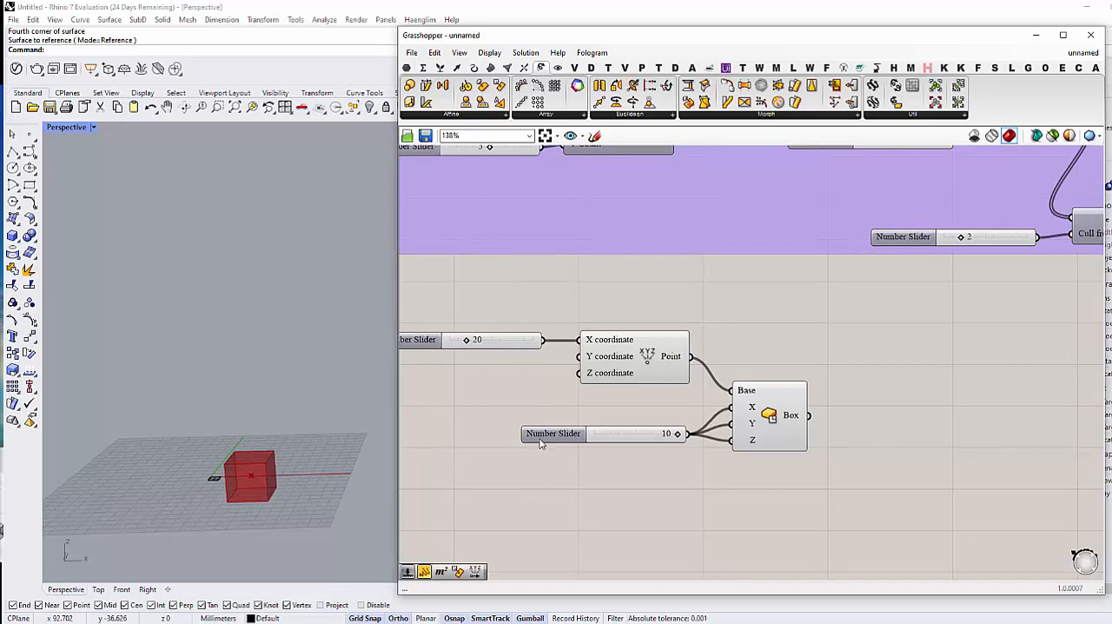
scroll(549, 441, "down", 2)
double_click(905, 417)
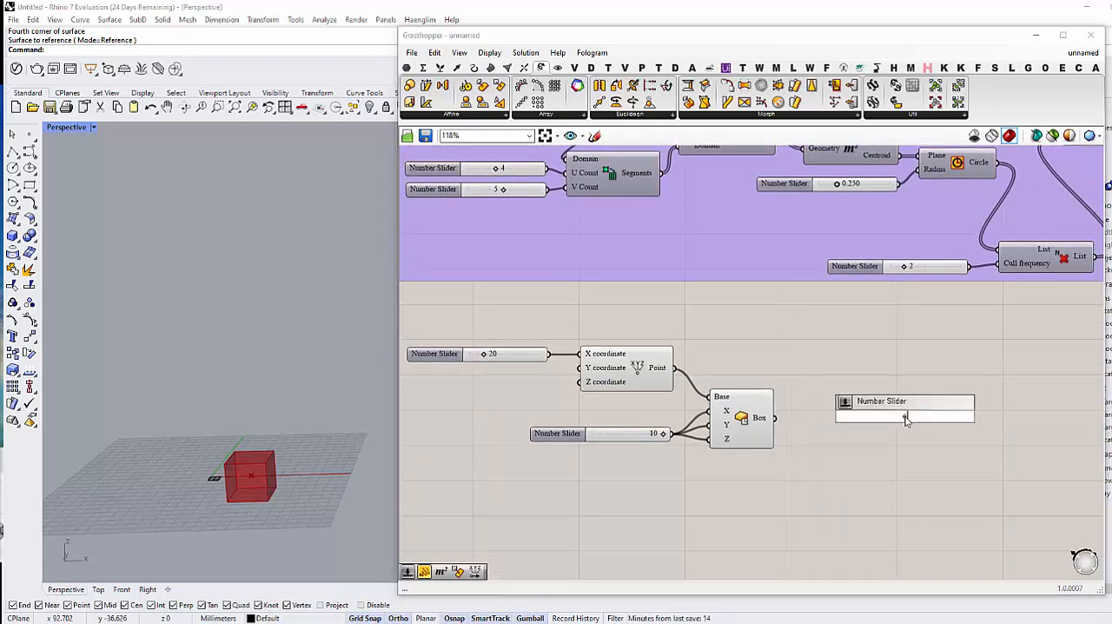
type("deconstruct")
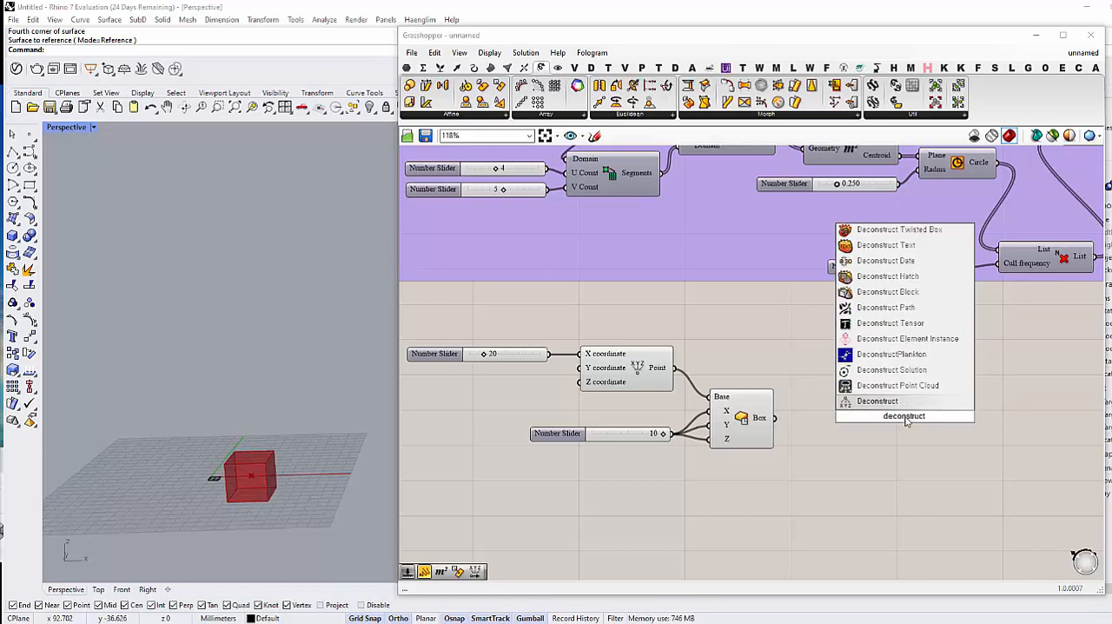
type(" brep")
key("Up")
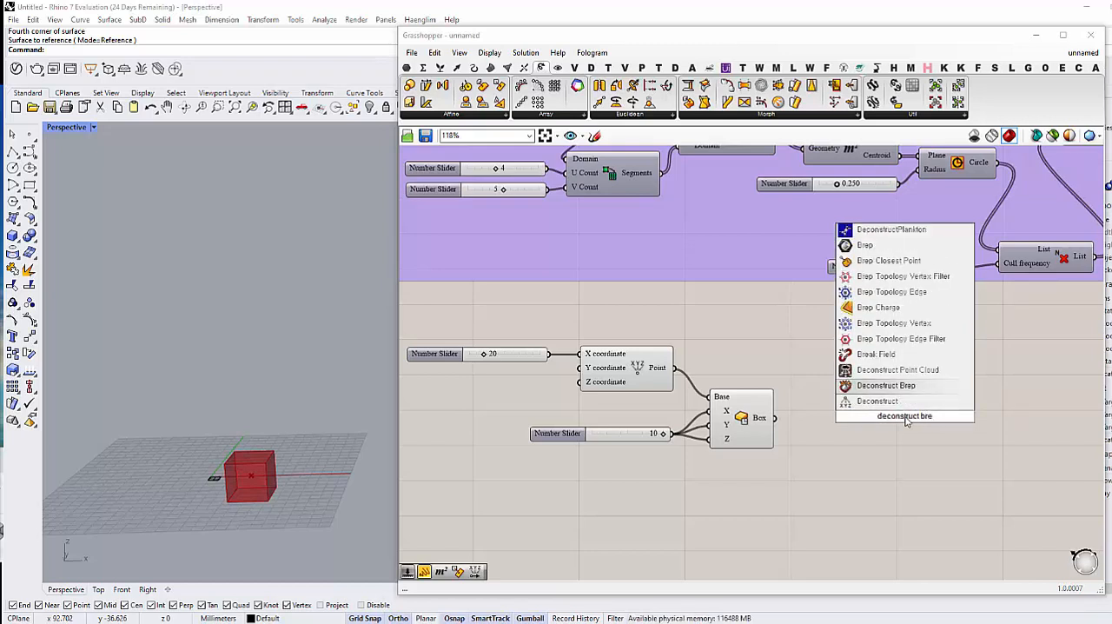
key("Return")
left_click_drag(906, 421, 808, 419)
left_click_drag(836, 418, 825, 423)
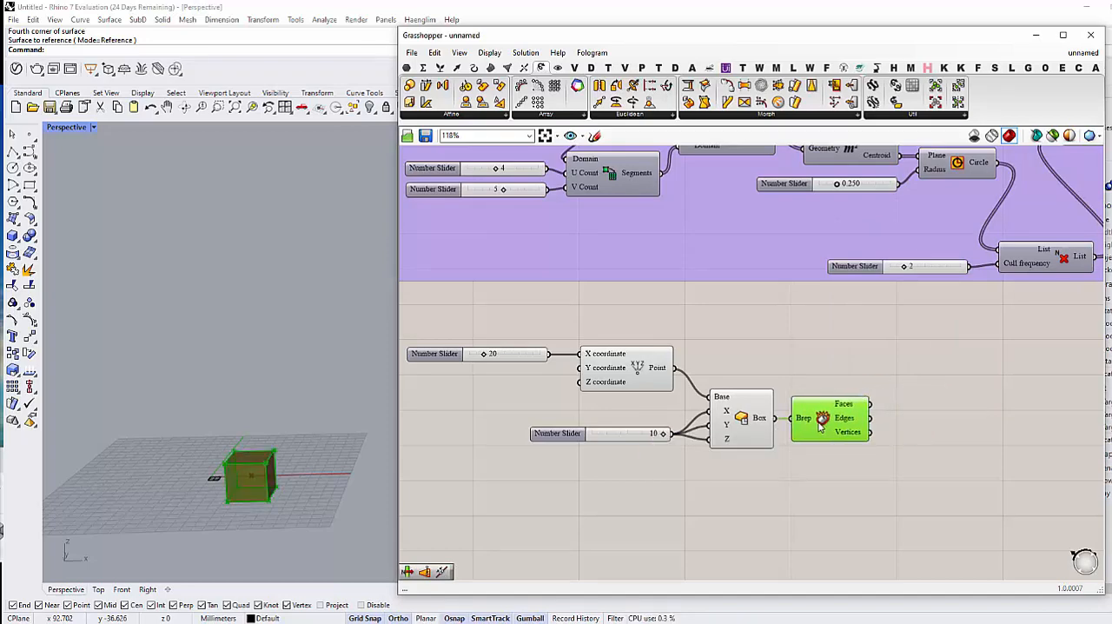
left_click(832, 456)
Step: Add a Surface parameter and connect Deconstruct Brep's Faces output to it
right_click_drag(834, 456, 788, 443)
scroll(804, 447, "down", 1)
double_click(880, 432)
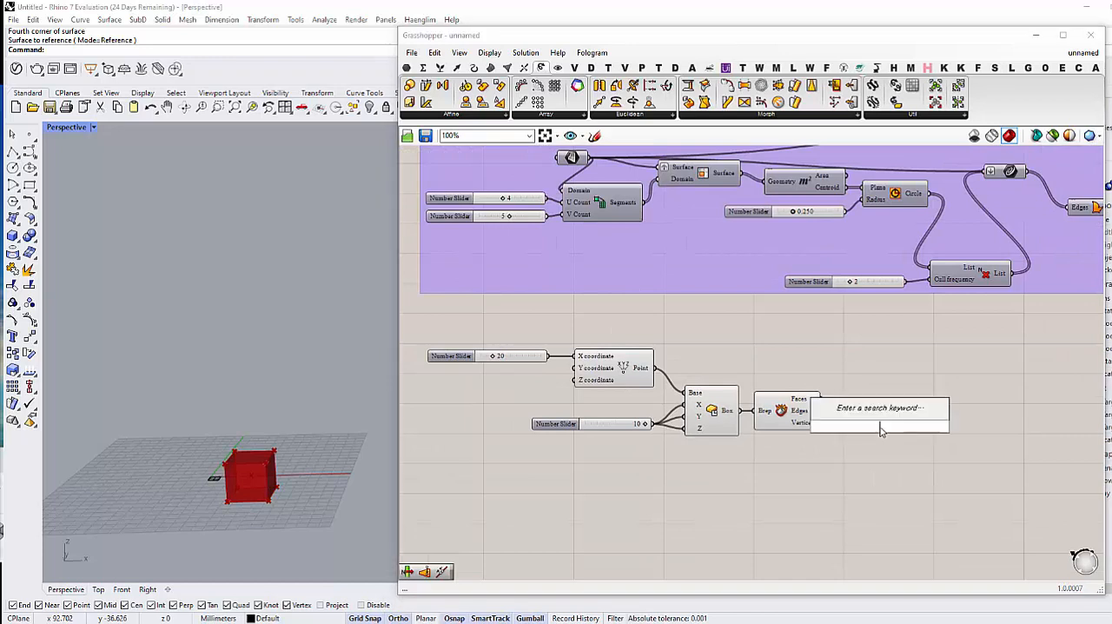
type("surface")
key("Return")
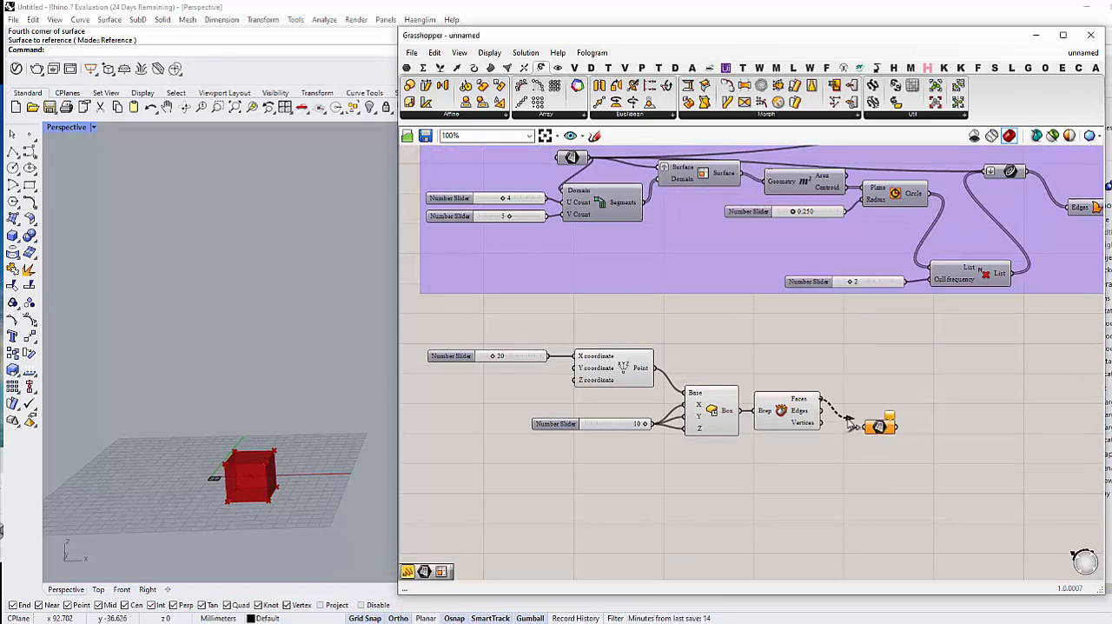
left_click_drag(848, 420, 868, 428)
left_click_drag(879, 429, 861, 408)
left_click(837, 460)
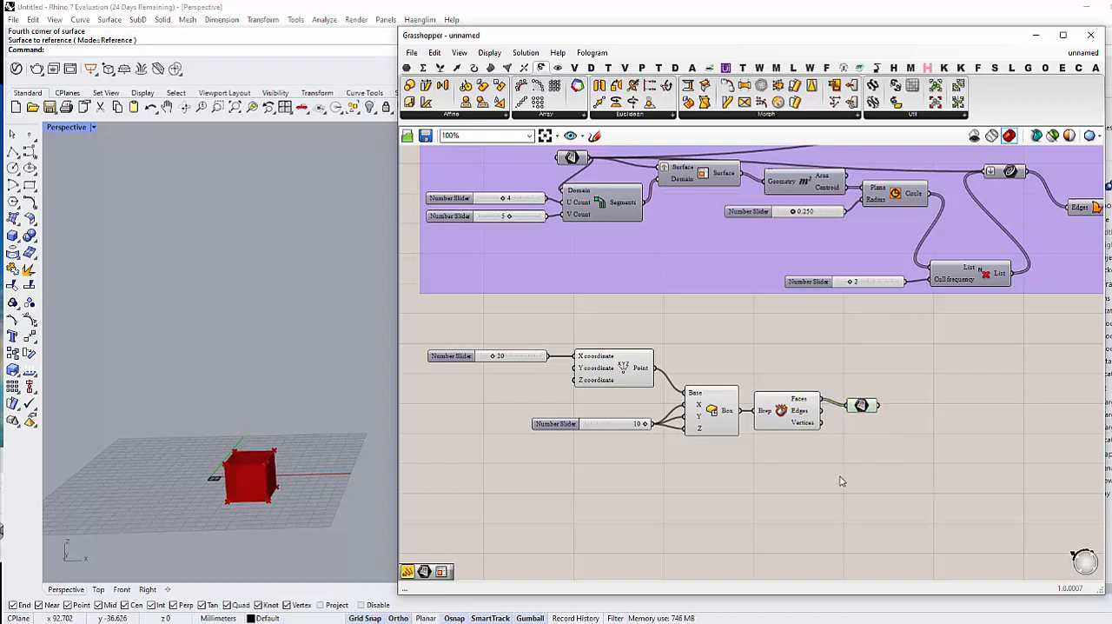
Step: Add a Divide Domain² component and connect the box faces' Surface parameter to its Domain input
double_click(840, 481)
type("divide")
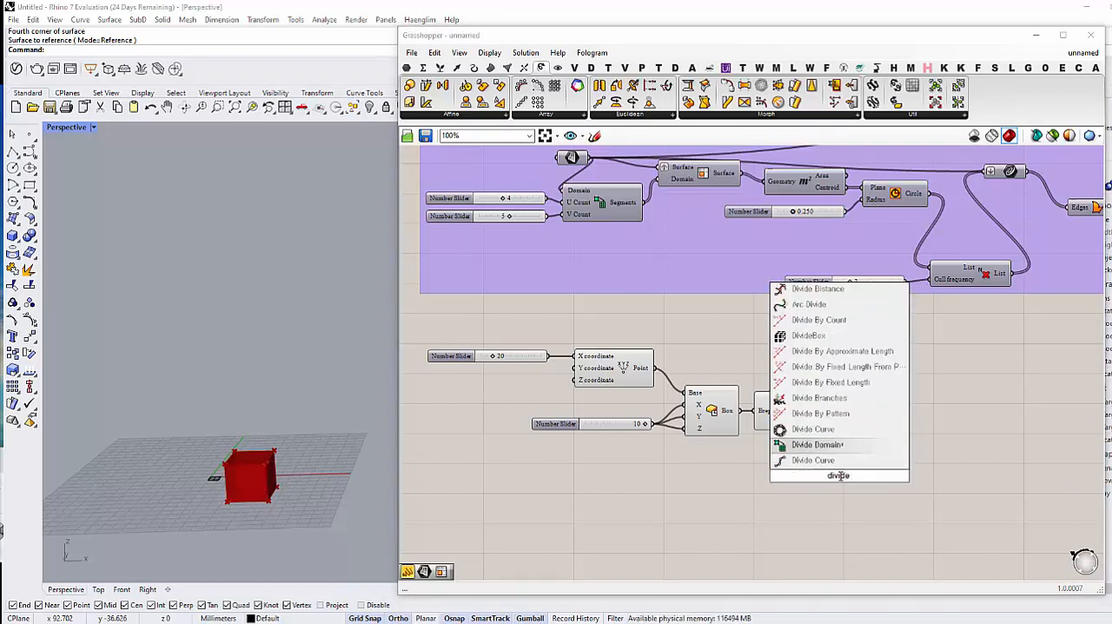
key("Return")
left_click_drag(843, 471, 915, 438)
left_click_drag(863, 407, 851, 400)
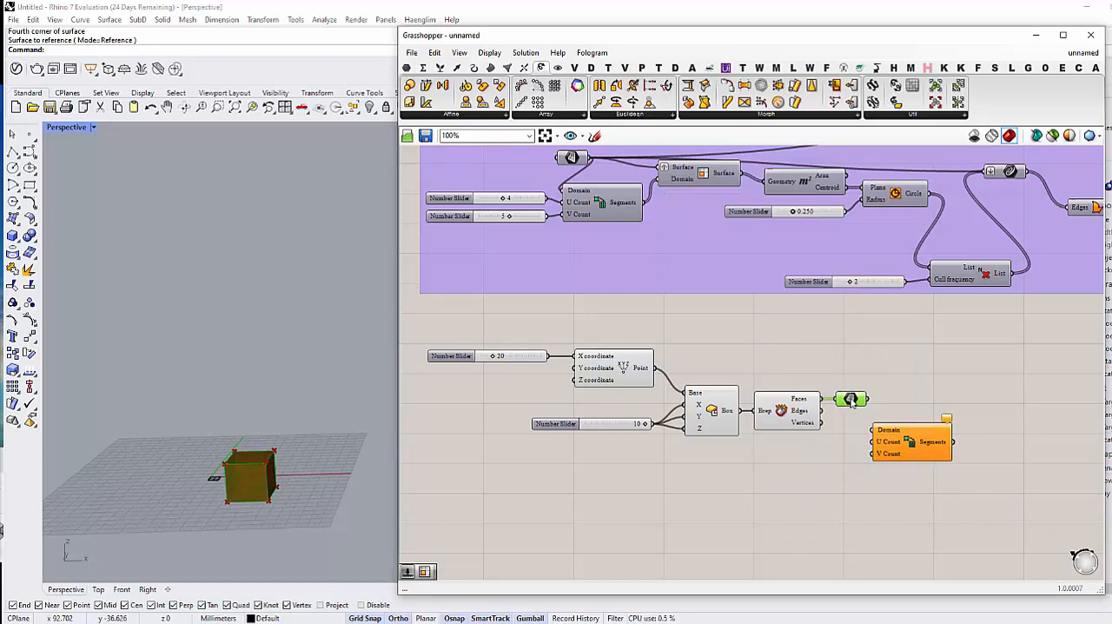
left_click(842, 441)
right_click_drag(841, 441, 807, 431)
scroll(191, 445, "down", 4)
right_click_drag(252, 497, 252, 497)
scroll(248, 503, "up", 6)
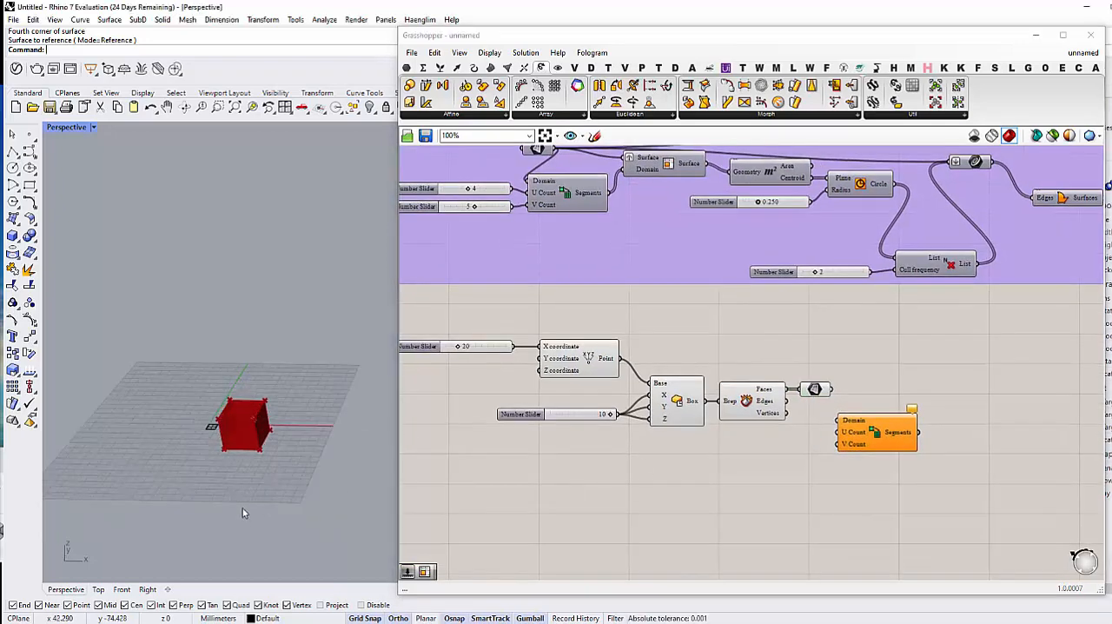
right_click_drag(765, 433, 727, 426)
scroll(828, 407, "up", 2)
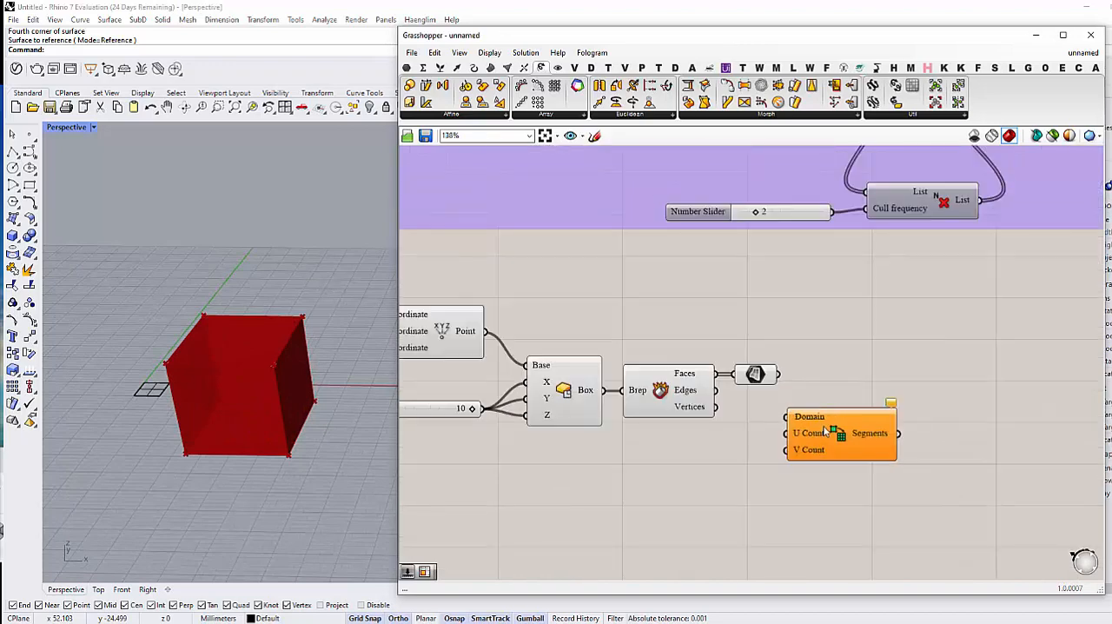
mouse_move(823, 428)
left_mouse_down()
mouse_move(837, 415)
mouse_move(832, 443)
left_mouse_up()
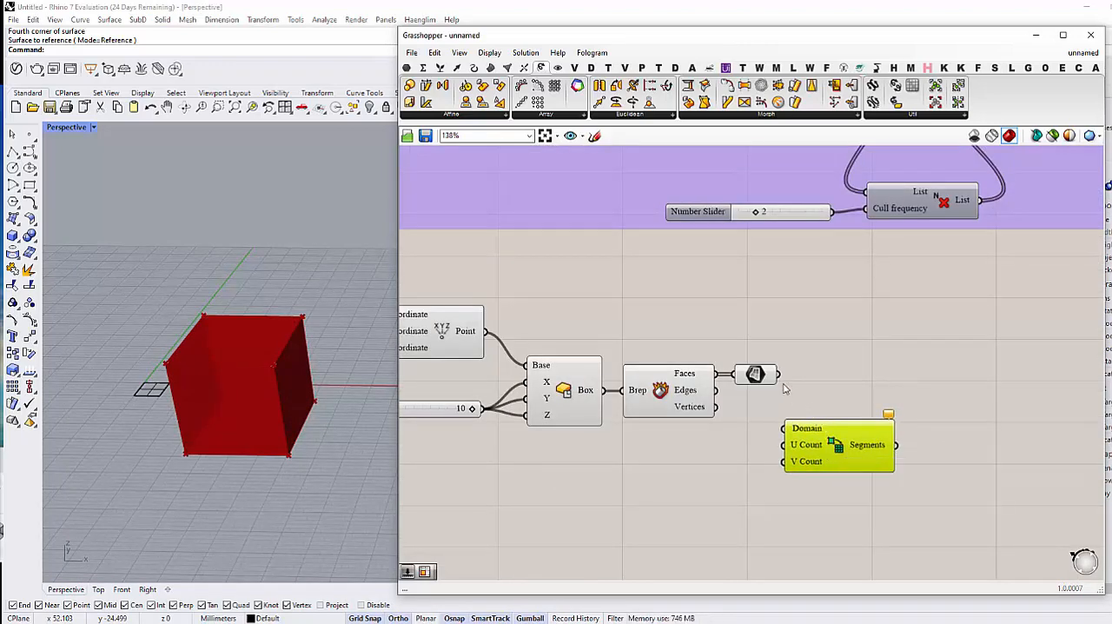
left_click_drag(779, 373, 786, 428)
right_click_drag(806, 472, 790, 465)
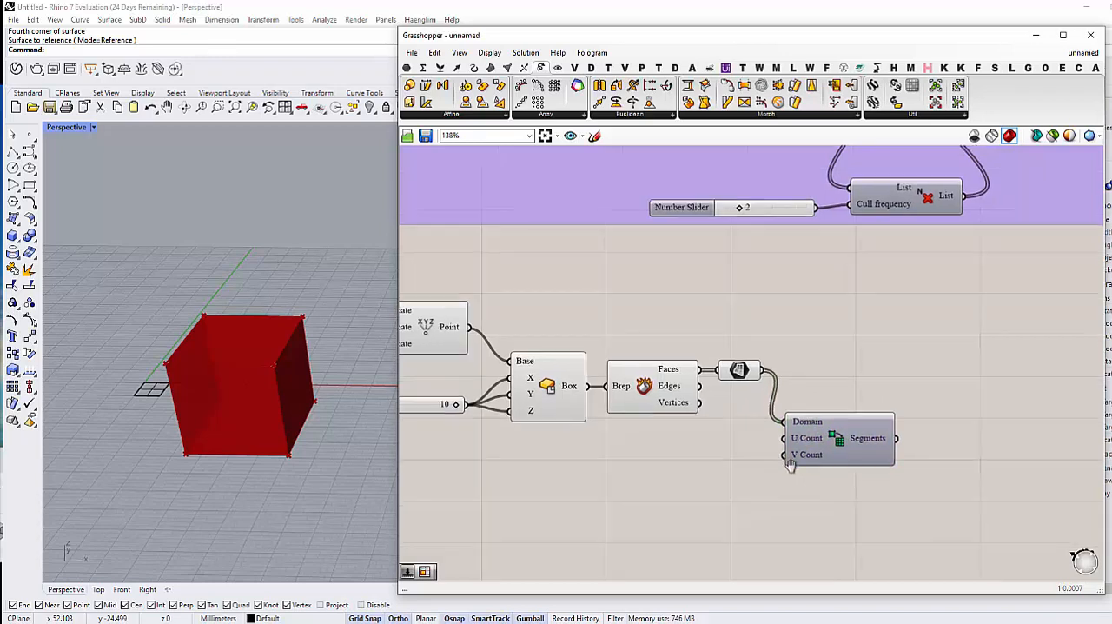
Step: Add a number slider with value 3 and connect it to the new Divide Domain² component's U Count
double_click(706, 482)
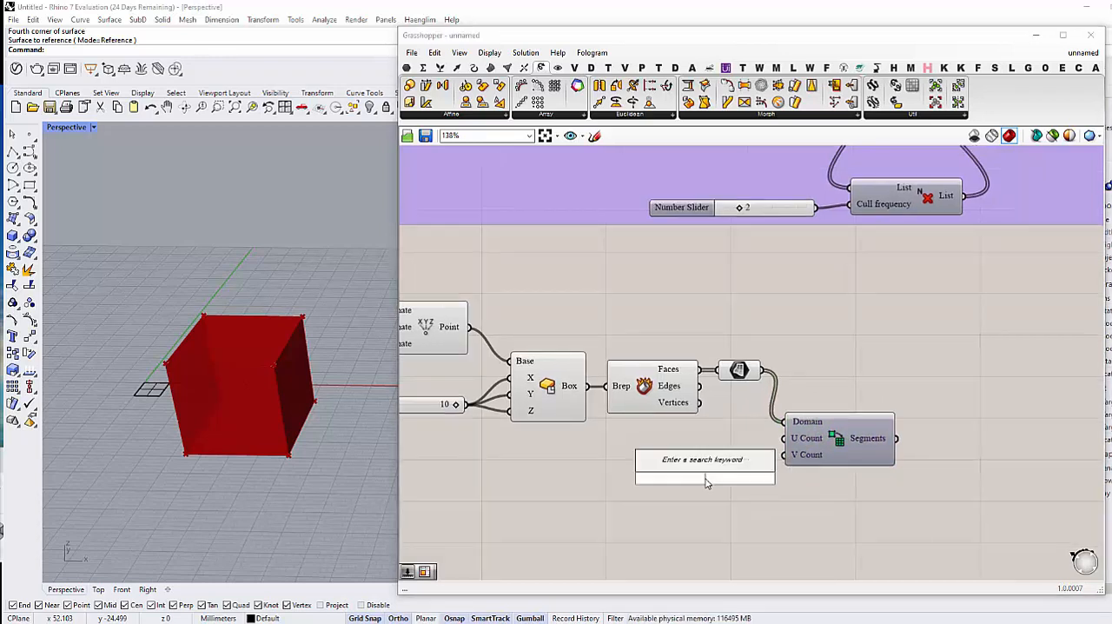
type("3")
key("Return")
left_click_drag(706, 483, 655, 461)
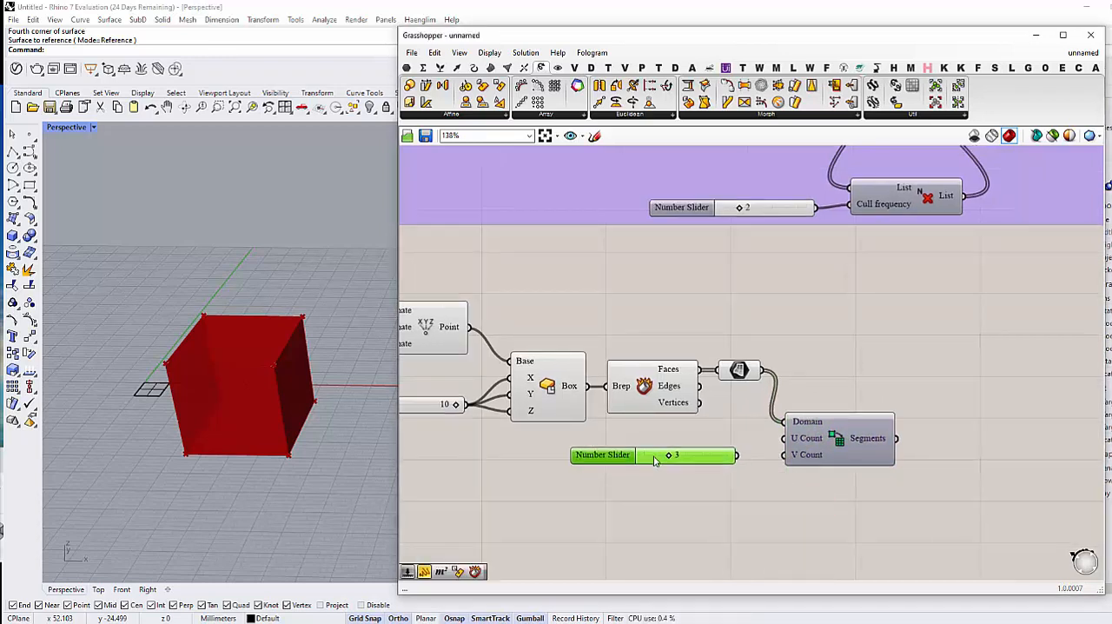
left_click_drag(738, 456, 785, 438)
Step: Add a number slider with value 2, connect it to the V Count, and align it under the U Count slider
double_click(707, 489)
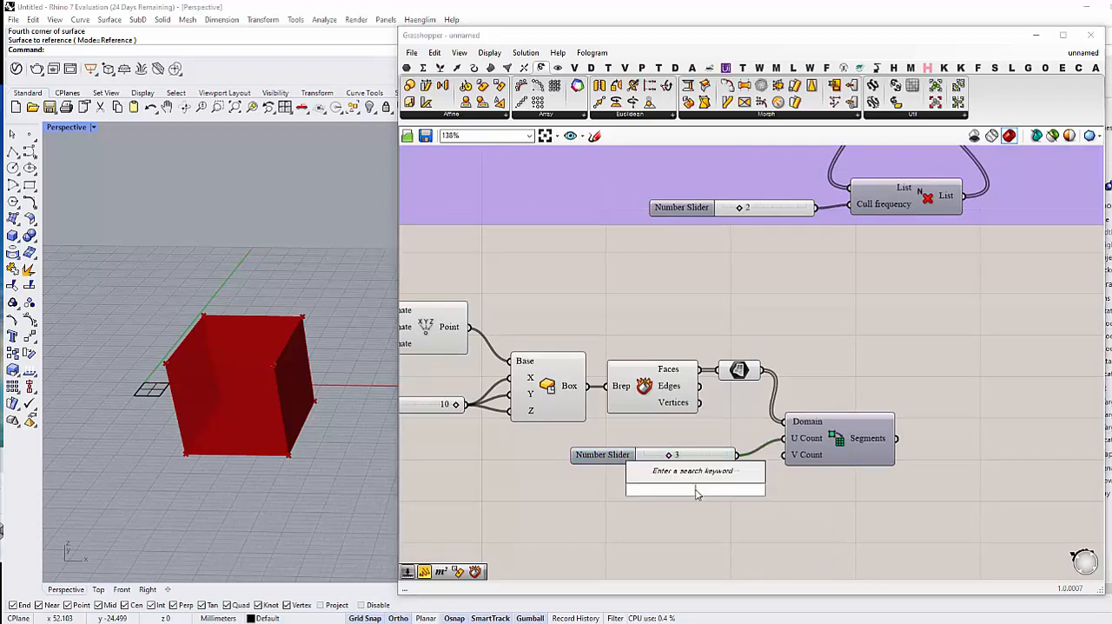
type("2")
key("Return")
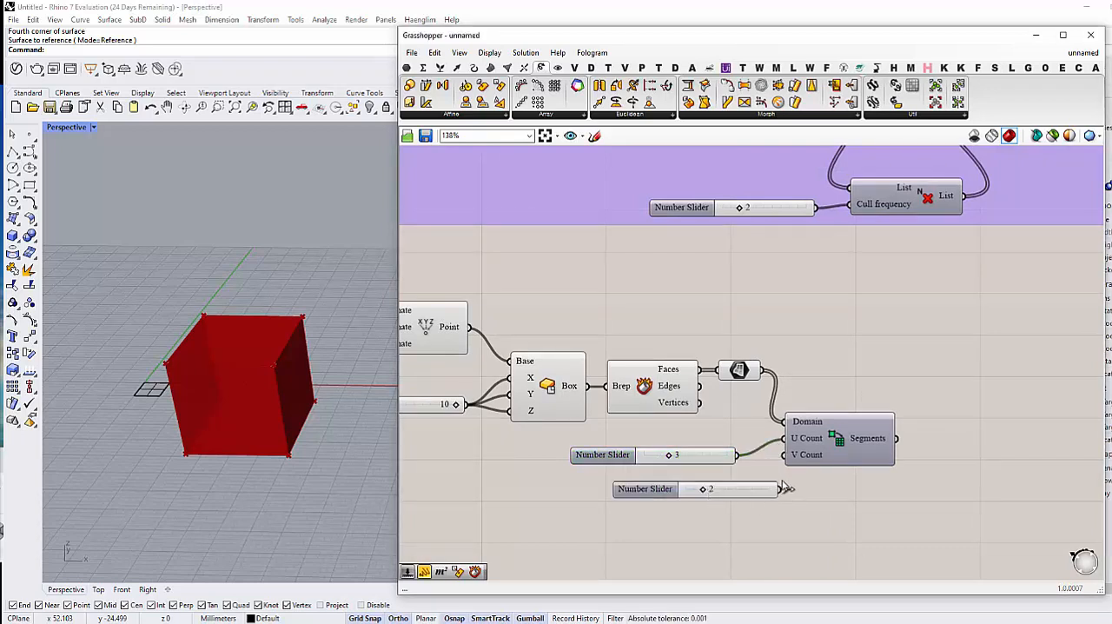
left_click_drag(781, 487, 784, 455)
left_click_drag(747, 493, 713, 481)
right_click_drag(755, 506, 700, 481)
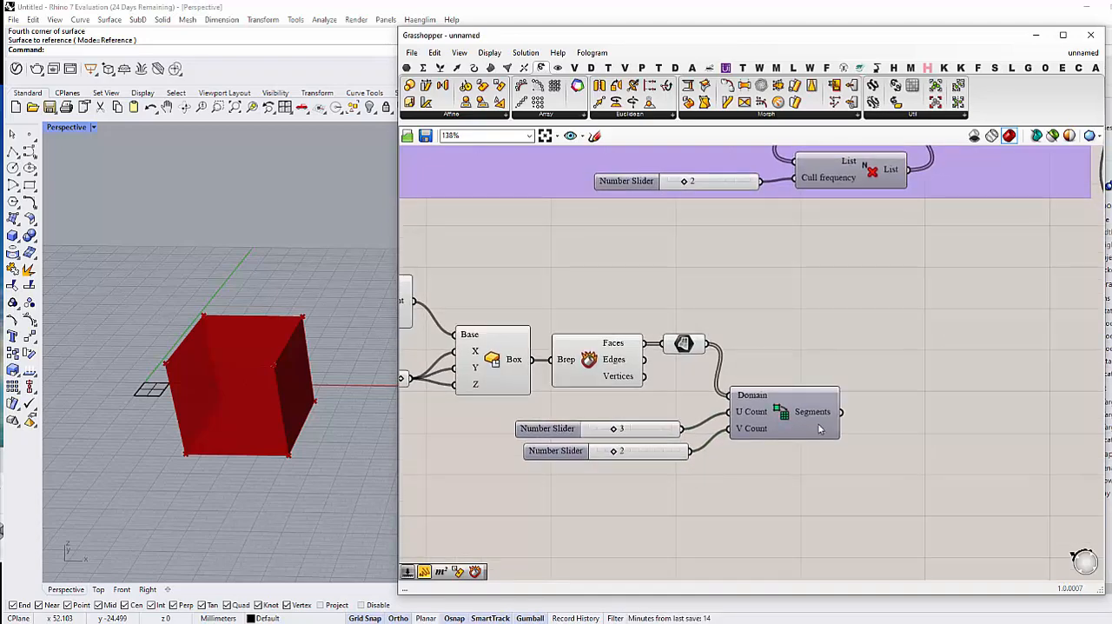
Step: Add an Isotrim component, feeding its Surface input from the box faces' Surface parameter and its Domain input from the divided segments
scroll(843, 449, "down", 2)
double_click(896, 420)
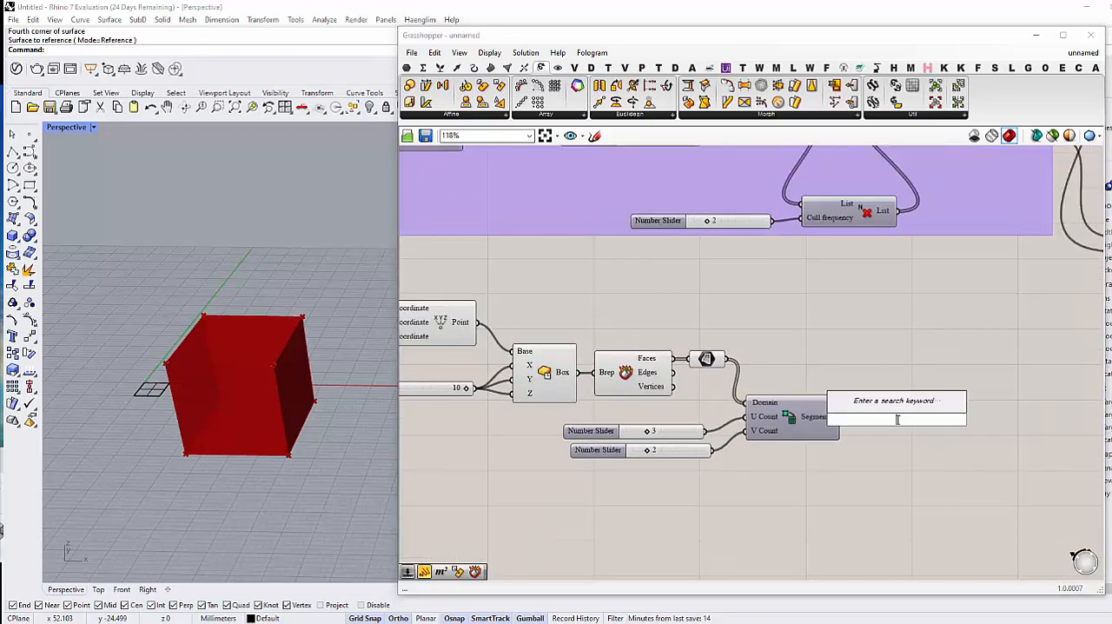
type("iso")
key("Up")
key("Up")
key("Up")
key("Up")
key("Up")
key("Up")
key("Up")
key("Up")
key("Up")
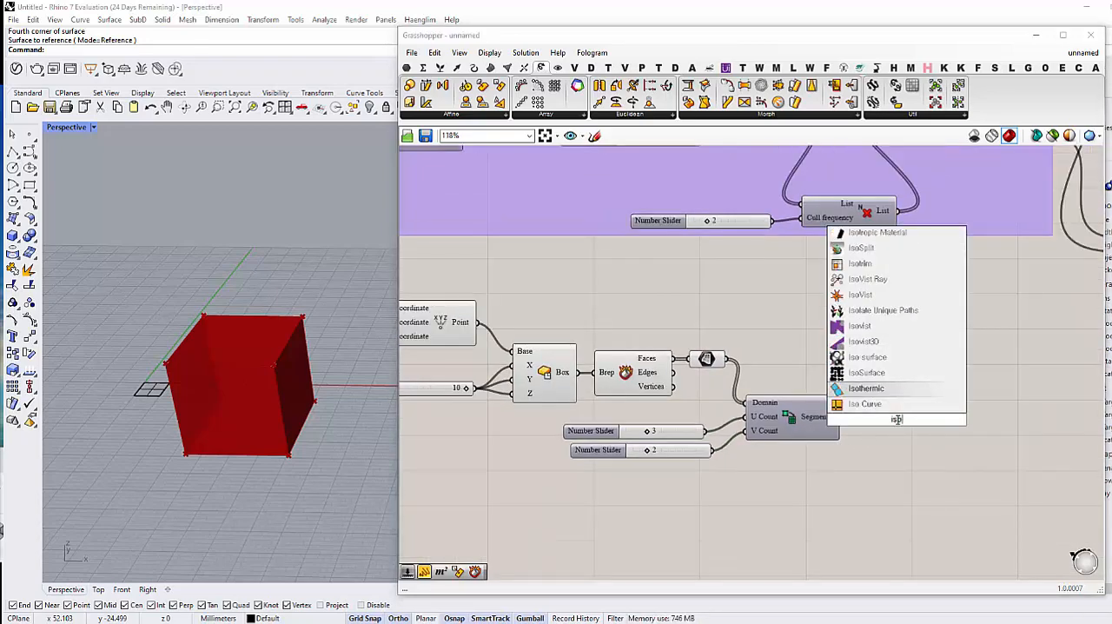
key("Return")
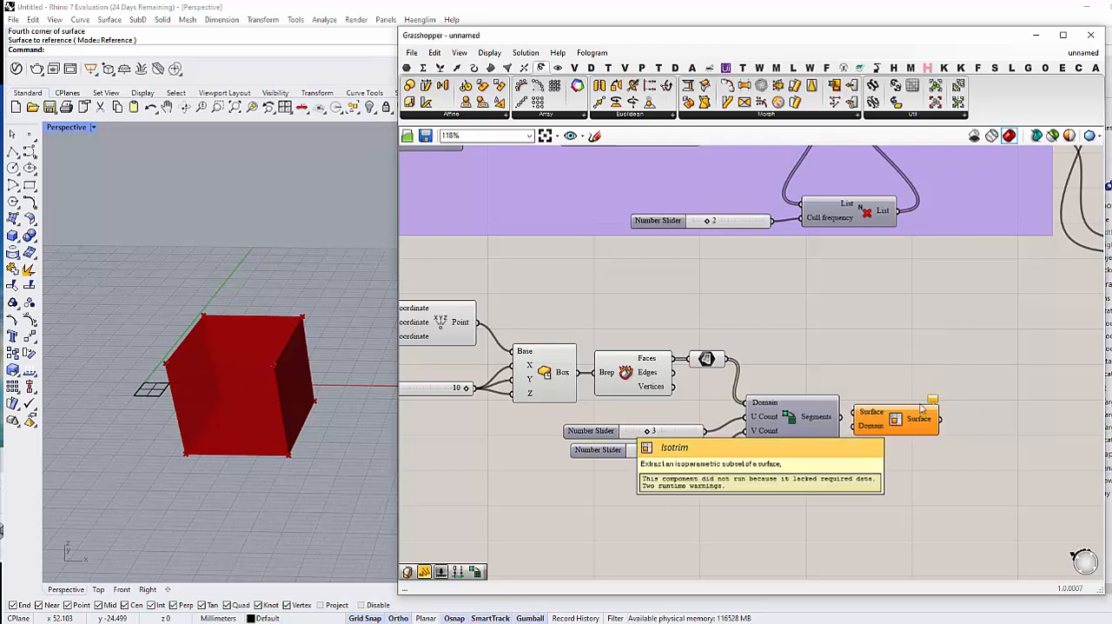
left_click_drag(854, 415, 856, 414)
left_click_drag(877, 420, 886, 426)
left_click_drag(732, 365, 840, 418)
left_click_drag(903, 425, 896, 411)
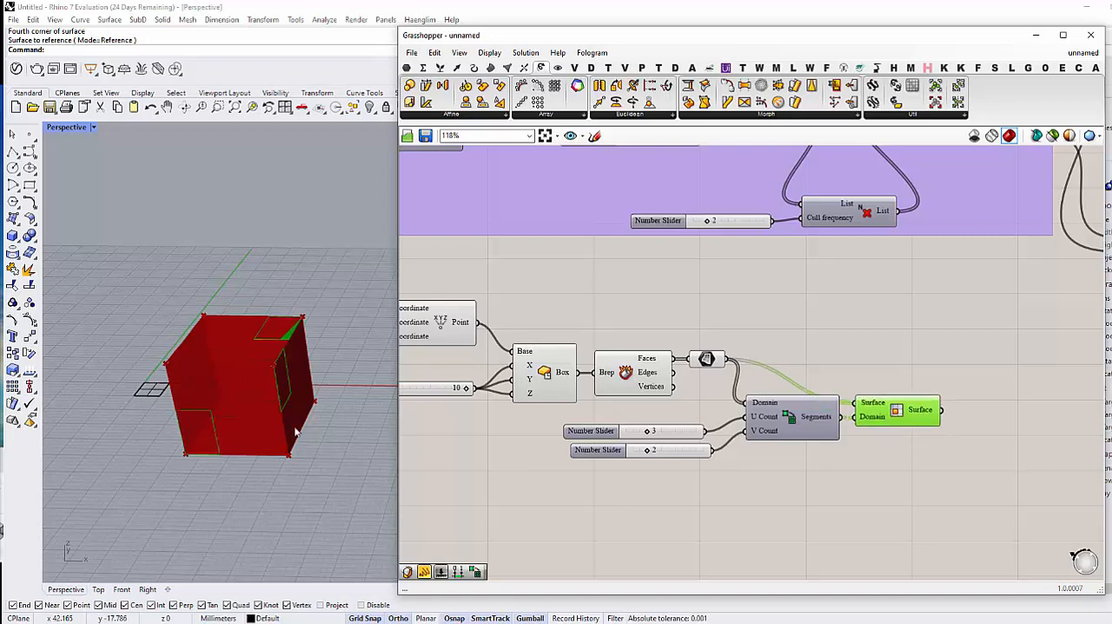
Step: Turn off the preview of the box, Deconstruct Brep, Surface parameter and other components feeding Isotrim
scroll(295, 429, "down", 3)
right_click_drag(295, 429, 280, 398)
left_click(689, 500)
right_click_drag(689, 501, 778, 457)
scroll(750, 477, "down", 3)
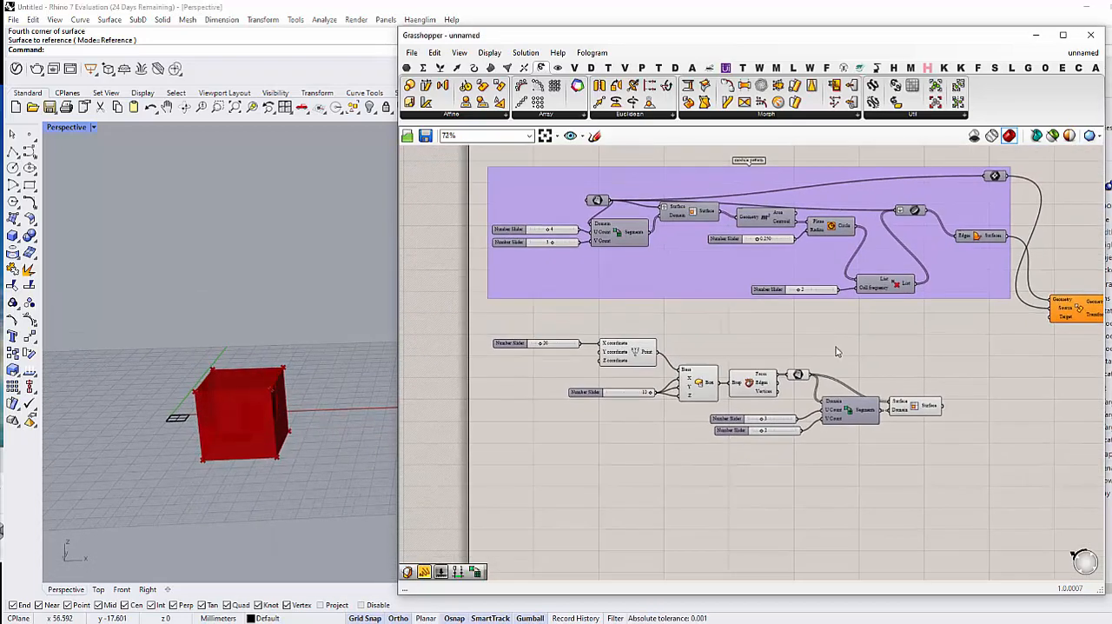
left_click_drag(836, 334, 597, 441)
middle_click(598, 441)
left_click(642, 409)
right_click_drag(648, 441, 641, 452)
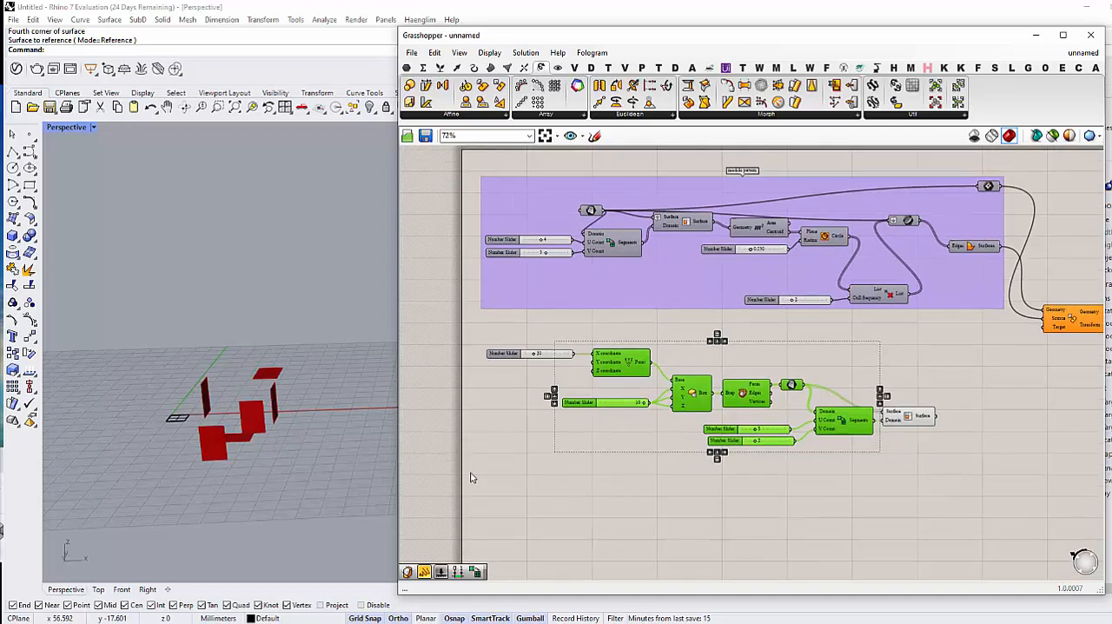
right_click_drag(254, 383, 251, 410)
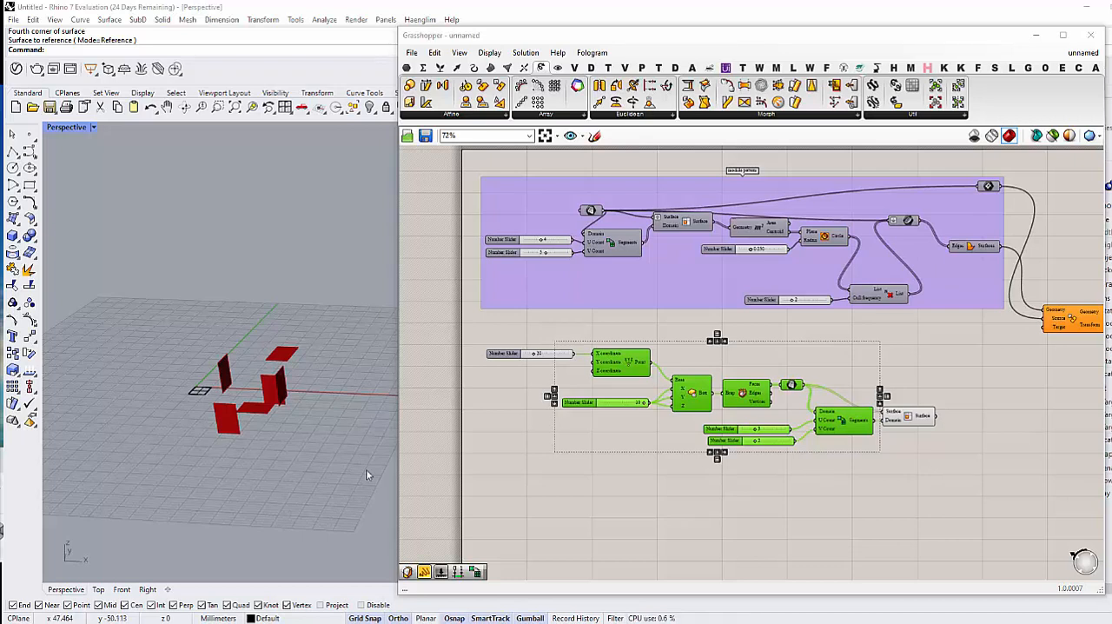
Step: Graft the Surface input of the Isotrim component that subdivides the box faces
right_click_drag(916, 493, 746, 491)
left_click(857, 491)
scroll(733, 416, "up", 4)
left_click(745, 420)
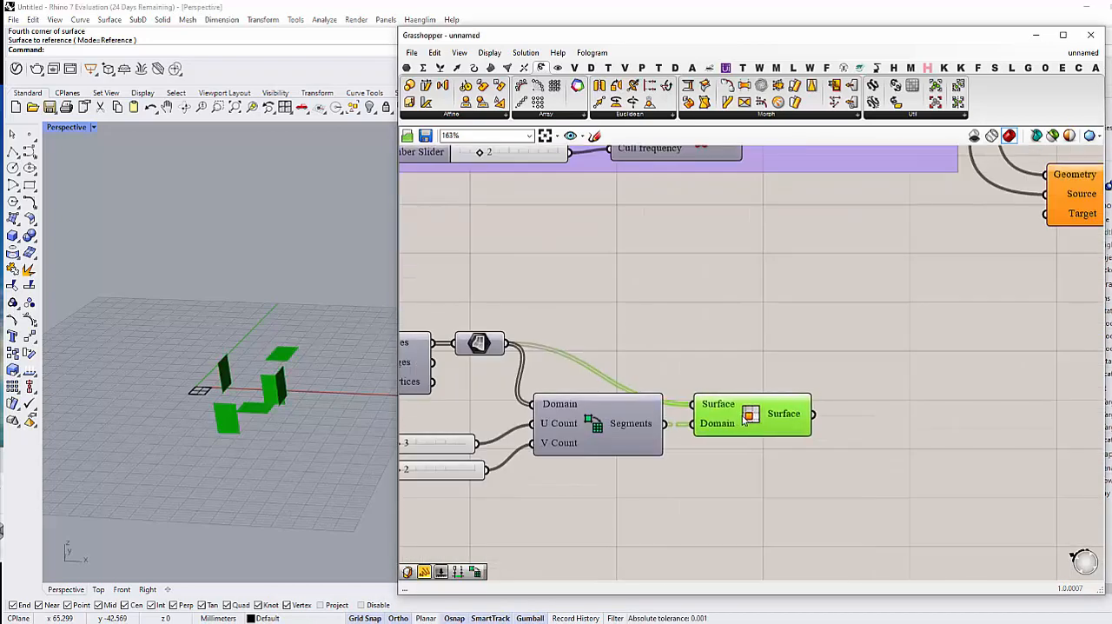
left_click_drag(745, 420, 747, 421)
right_click_drag(688, 482, 775, 449)
left_click(759, 453)
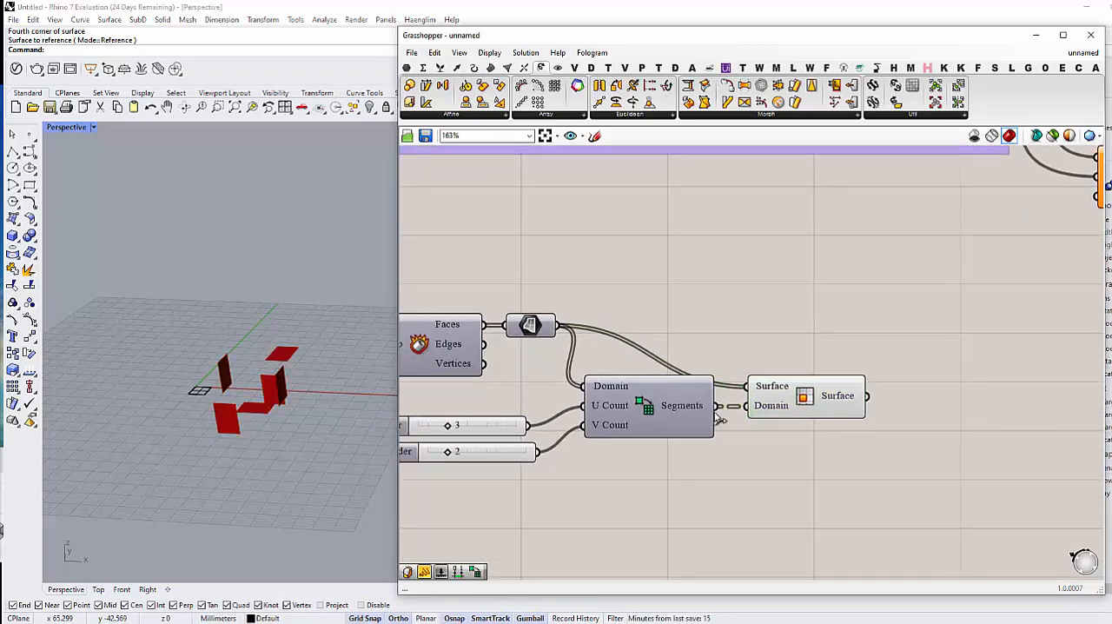
right_click(759, 386)
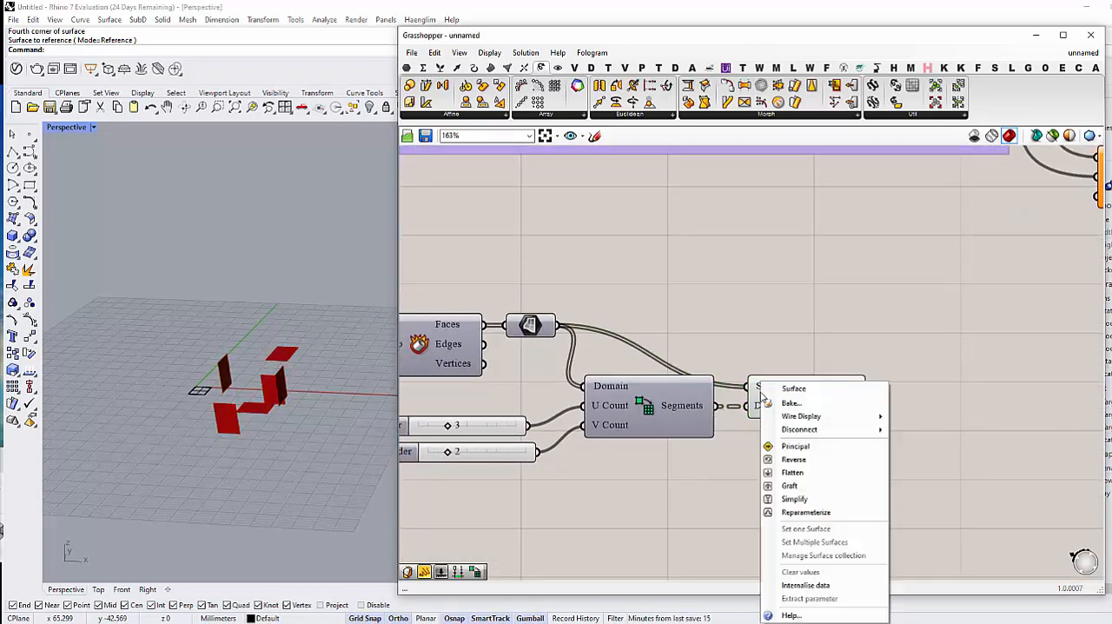
left_click(790, 486)
scroll(790, 486, "down", 5)
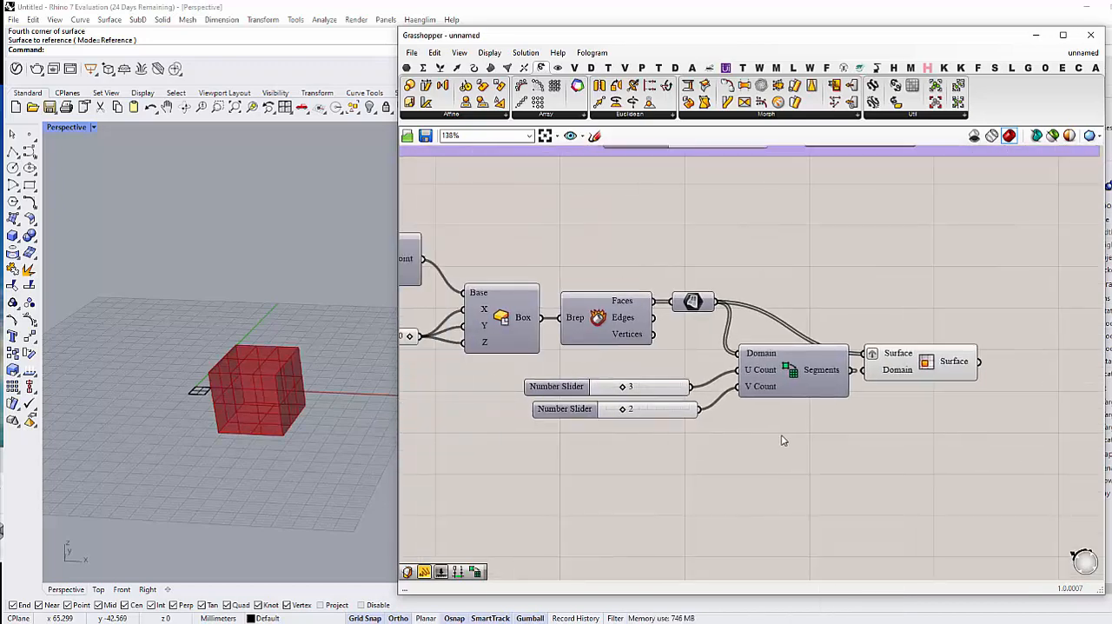
scroll(756, 434, "up", 3)
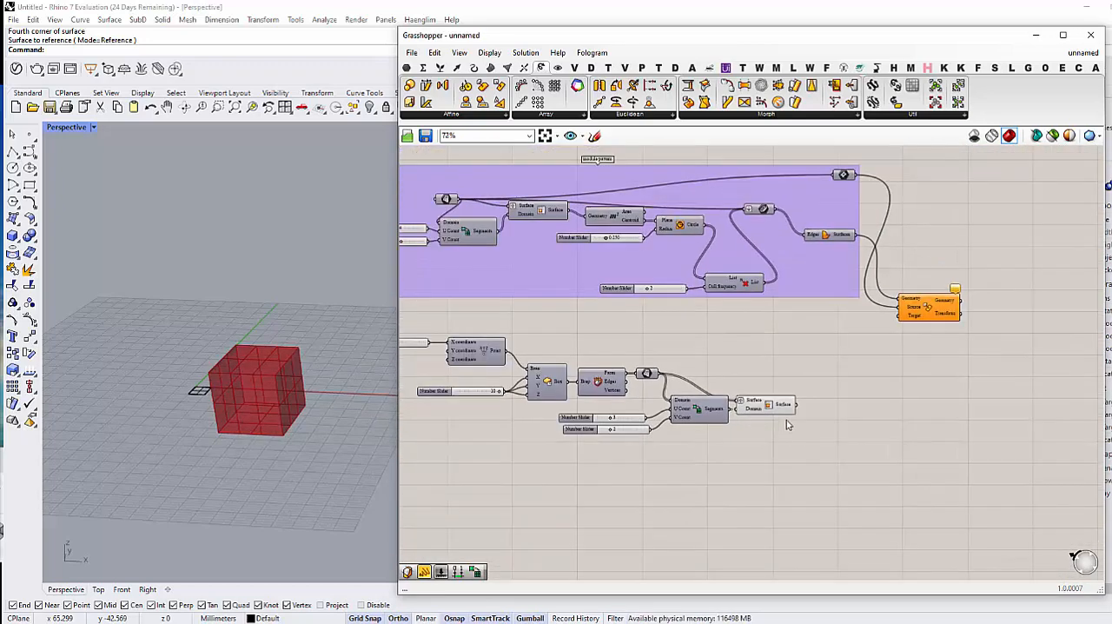
Step: Add a Rectangle parameter and connect the Surface output of the box faces' Isotrim to it
double_click(826, 401)
type("recta")
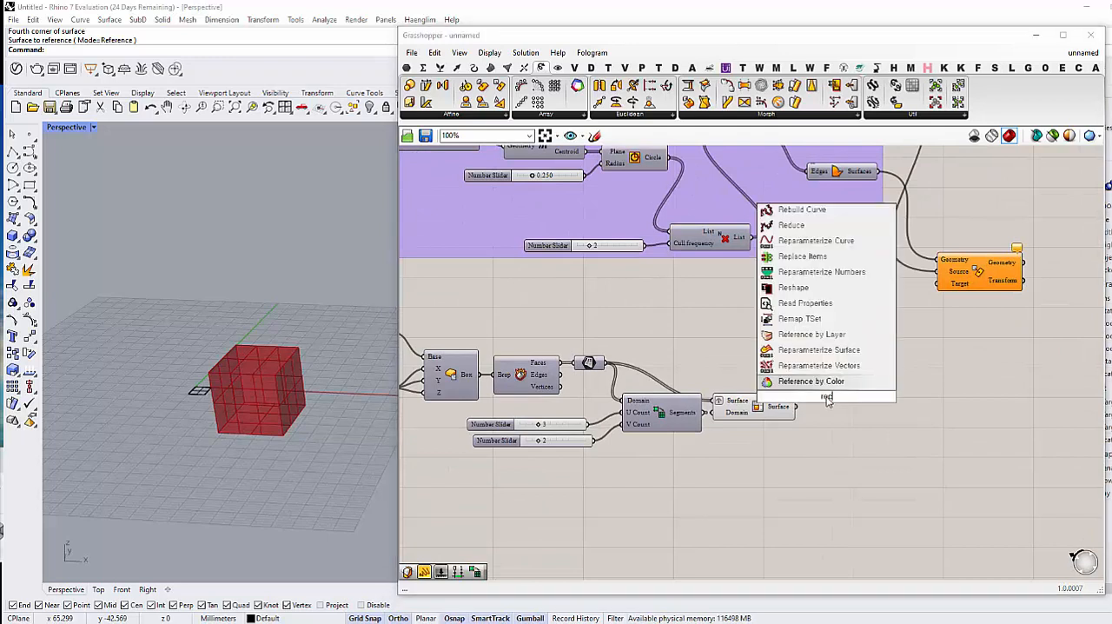
left_click(804, 349)
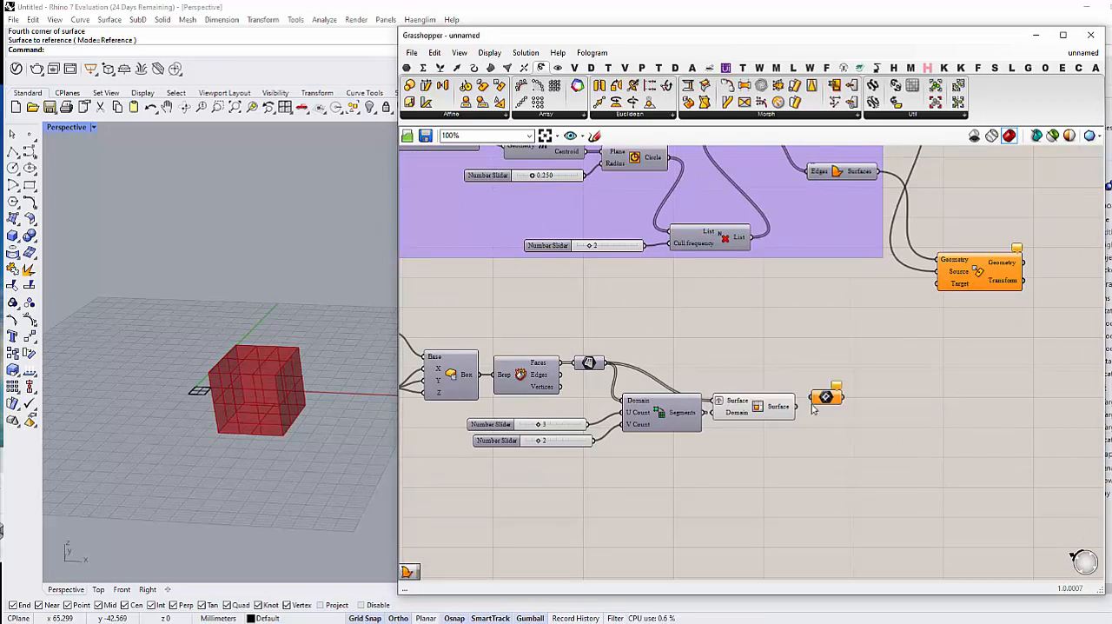
left_click_drag(807, 401, 826, 401)
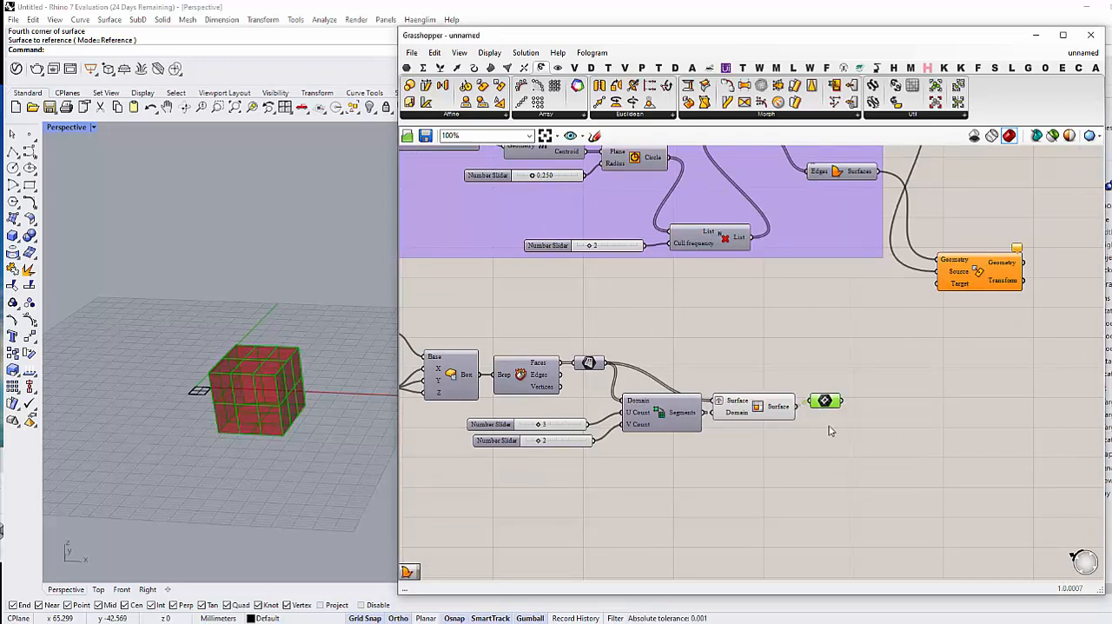
left_click(830, 428)
right_click_drag(830, 427, 850, 390)
scroll(850, 391, "down", 3)
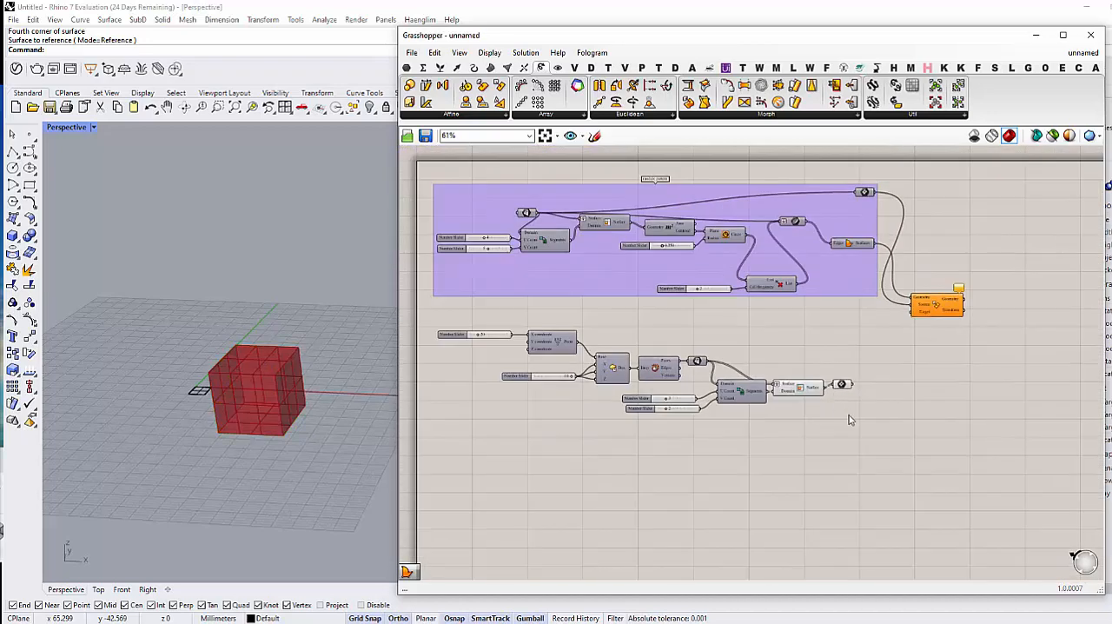
Step: Turn off the preview of the Isotrim component and Rectangle parameter that subdivide the box faces
left_click_drag(847, 417, 740, 357)
middle_click(762, 358)
left_click(799, 324)
right_click_drag(836, 367, 771, 462)
left_click(810, 436)
Step: Connect the box faces' Rectangle parameter to the Target input of the mapping component
scroll(809, 435, "up", 1)
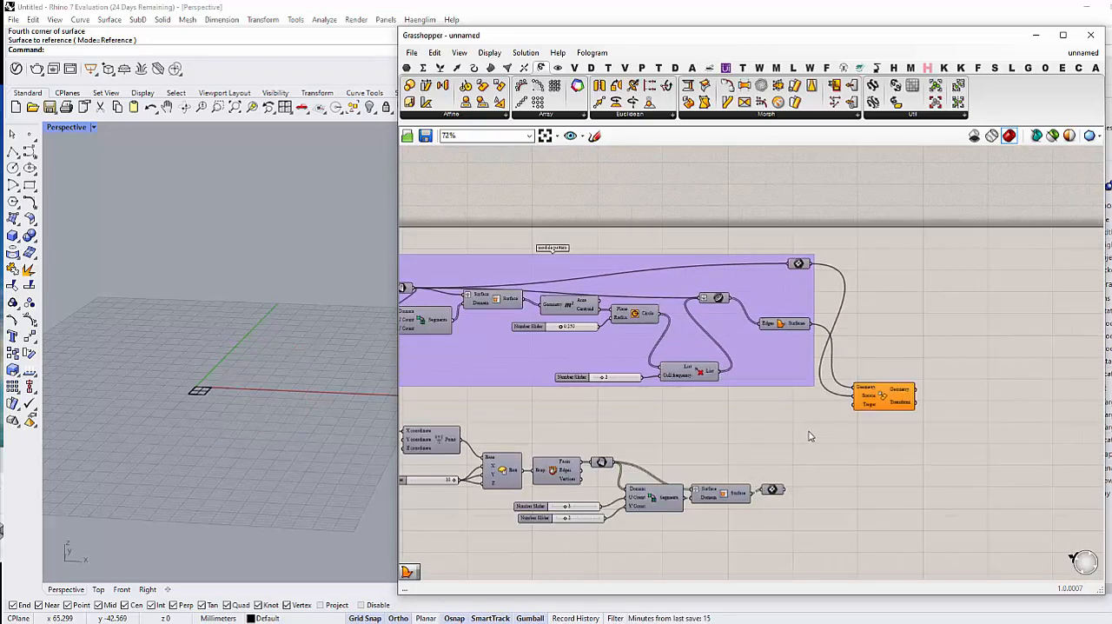
left_click_drag(785, 489, 854, 405)
left_click(879, 398)
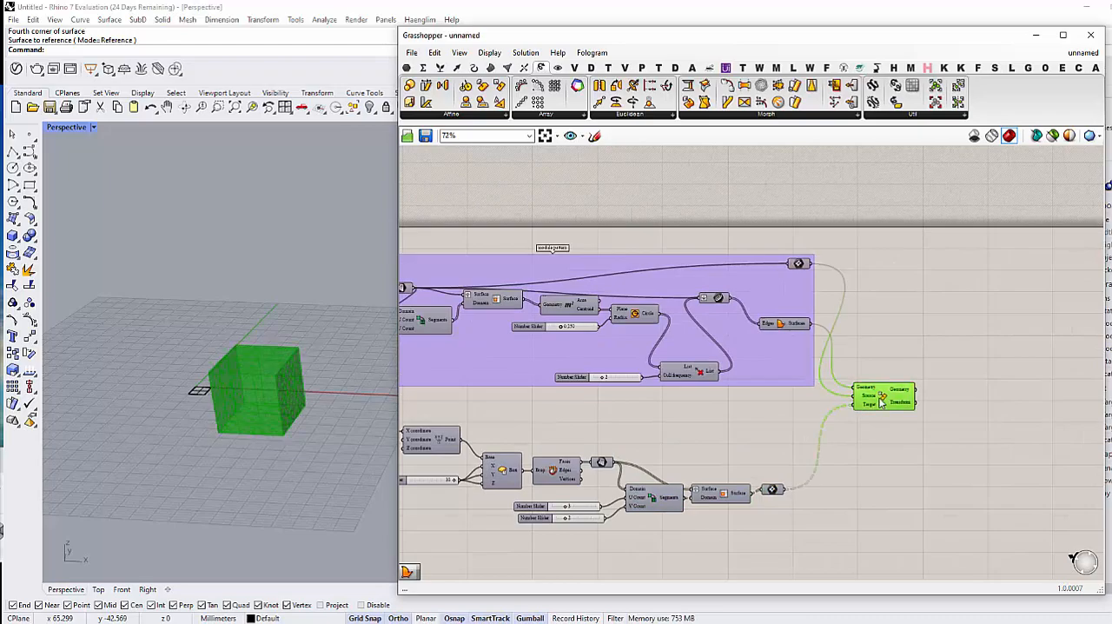
left_click(853, 454)
scroll(875, 424, "down", 2)
mouse_move(851, 455)
right_mouse_down()
mouse_move(876, 424)
mouse_move(835, 470)
right_mouse_up()
Step: Set the V Count of the box faces' domain division to 3
scroll(835, 470, "up", 2)
scroll(274, 383, "up", 12)
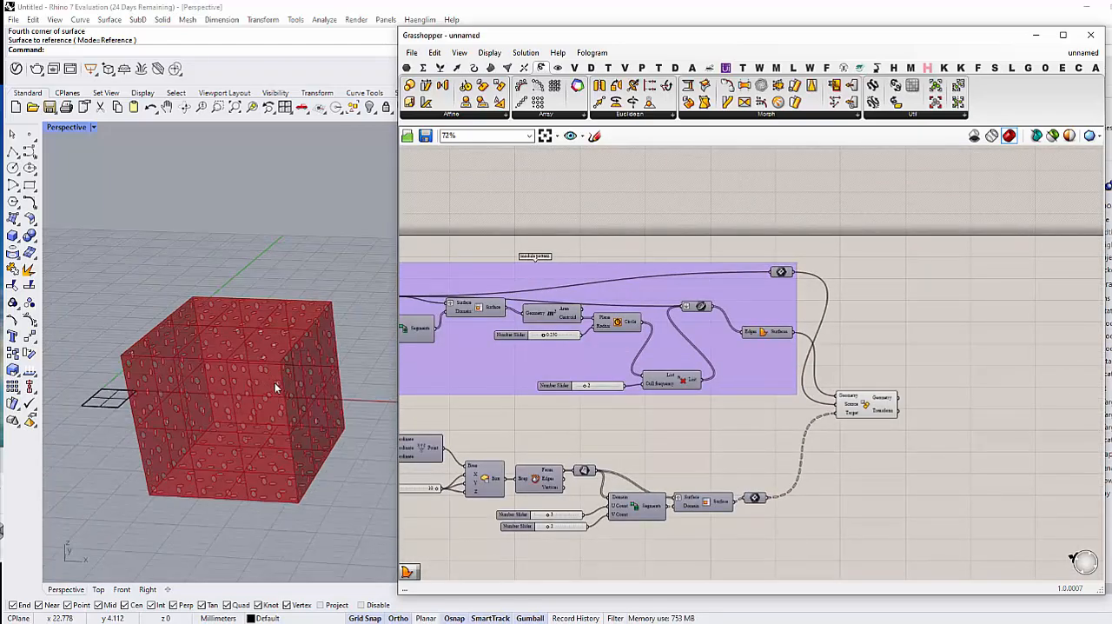
scroll(275, 386, "up", 2)
right_click_drag(276, 387, 262, 301)
scroll(601, 330, "up", 7)
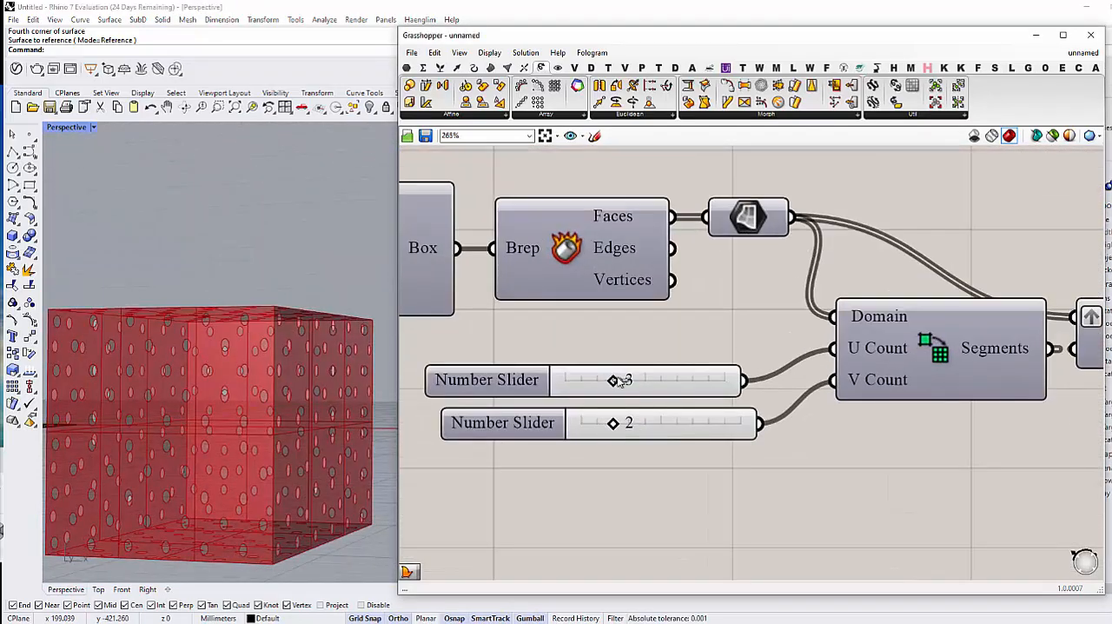
mouse_move(619, 381)
left_mouse_down()
mouse_move(638, 380)
mouse_move(613, 383)
left_mouse_up()
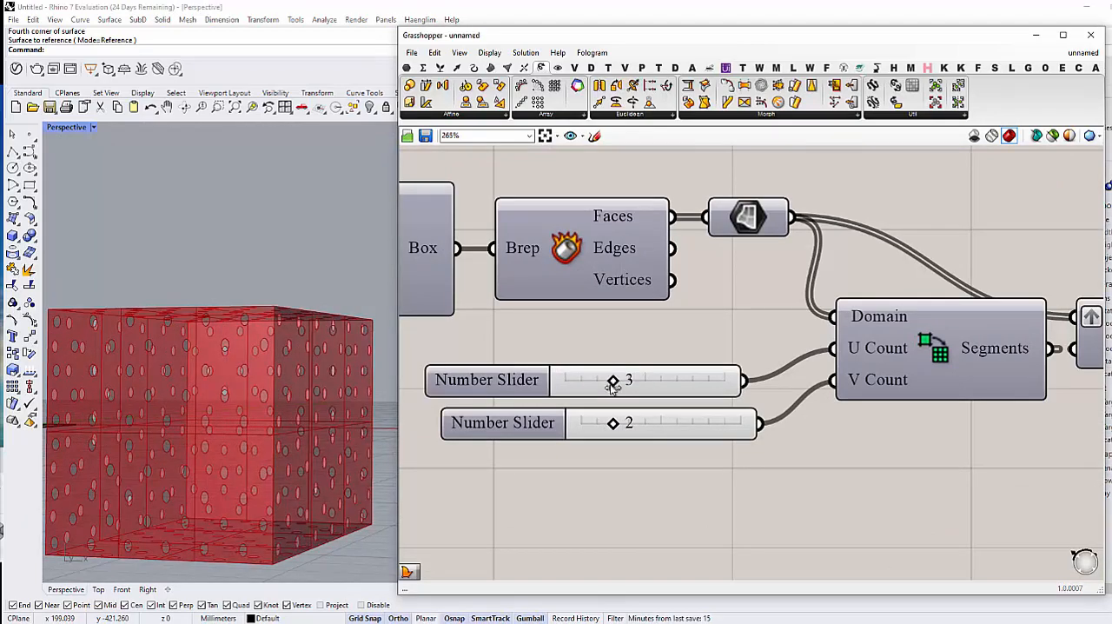
left_click_drag(614, 424, 629, 424)
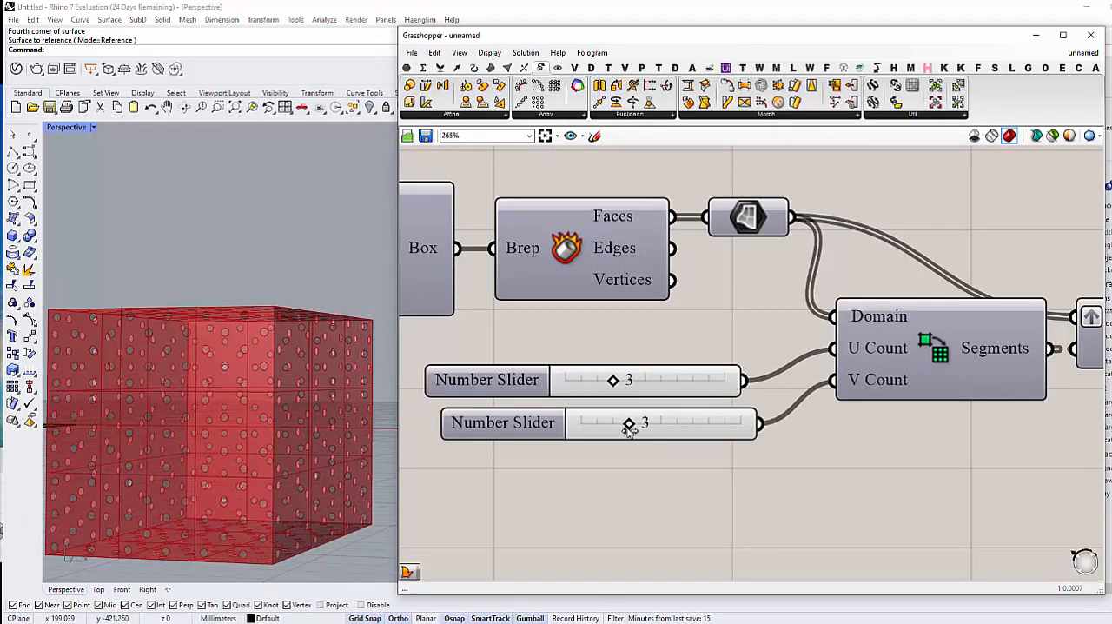
Step: Examine the mapped circle pattern on the box from above and at different zoom levels
scroll(231, 362, "down", 5)
right_click_drag(231, 362, 228, 412)
scroll(260, 326, "up", 8)
scroll(260, 326, "down", 1)
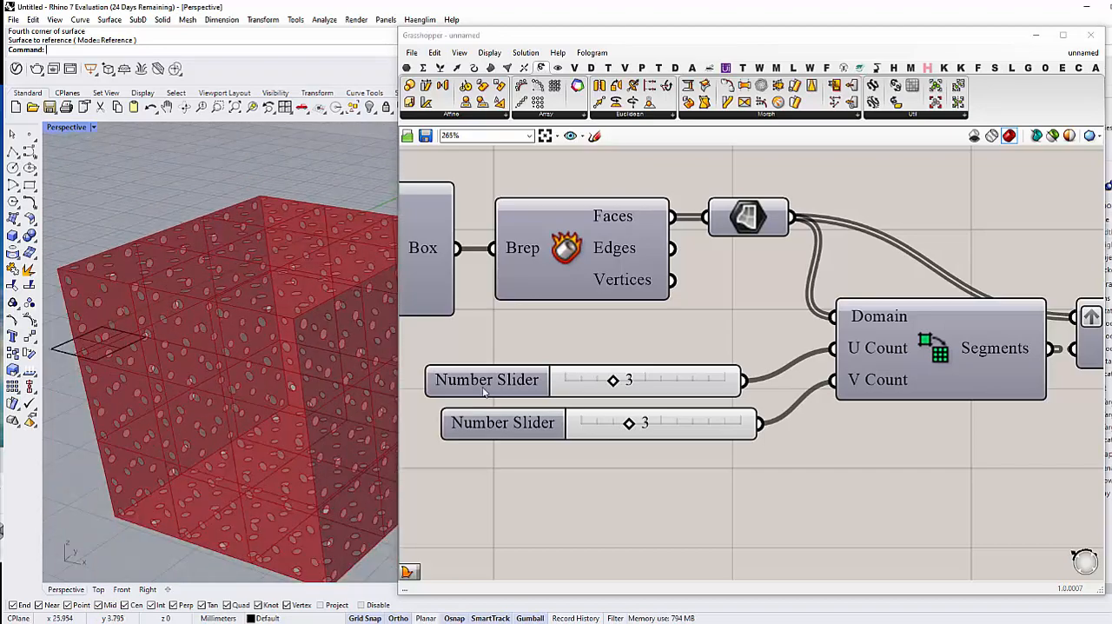
scroll(218, 355, "down", 3)
right_click_drag(218, 355, 239, 382)
scroll(627, 394, "down", 5)
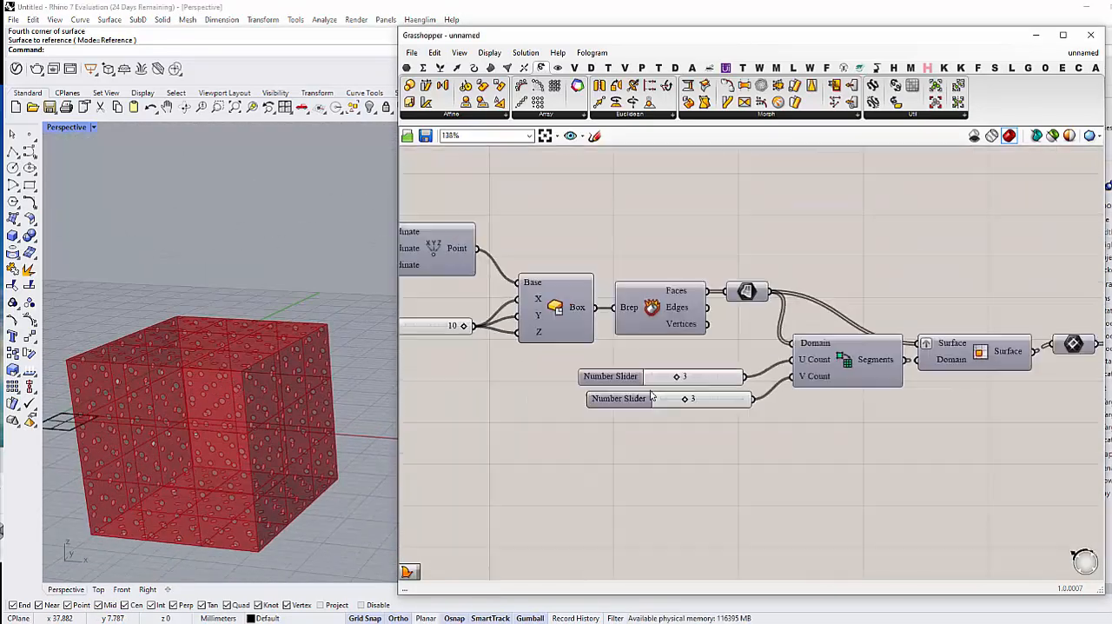
Step: Set the radius of the circles in the module pattern group to 0.364
scroll(640, 389, "up", 4)
scroll(645, 412, "down", 4)
right_click_drag(702, 251, 661, 330)
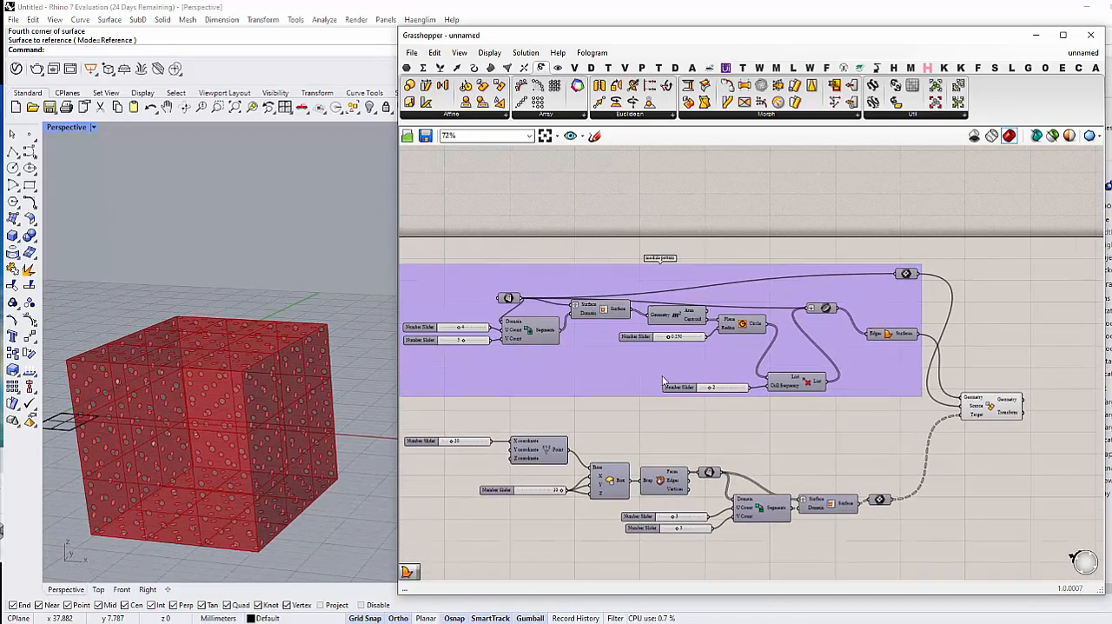
scroll(662, 331, "up", 7)
scroll(660, 360, "up", 3)
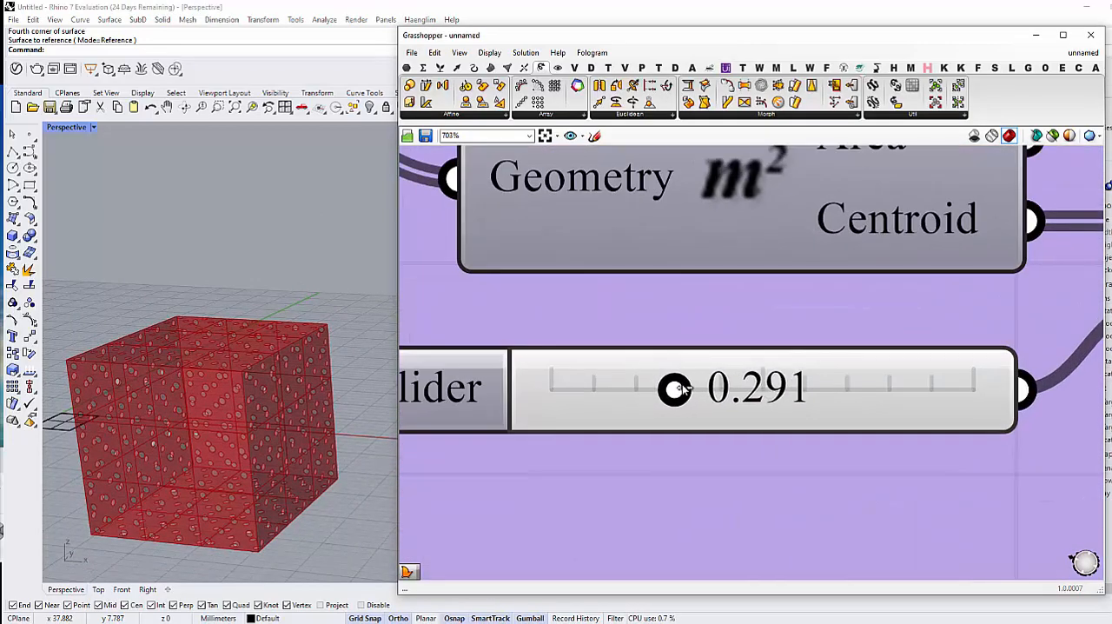
left_click_drag(732, 390, 709, 387)
Step: Inspect the resized circular openings on the box faces up close and from several angles
mouse_move(207, 448)
right_mouse_down()
mouse_move(193, 456)
mouse_move(215, 419)
mouse_move(214, 428)
right_mouse_up()
scroll(214, 429, "up", 5)
scroll(282, 347, "down", 6)
right_click_drag(282, 347, 247, 317)
scroll(269, 368, "up", 7)
scroll(662, 295, "down", 8)
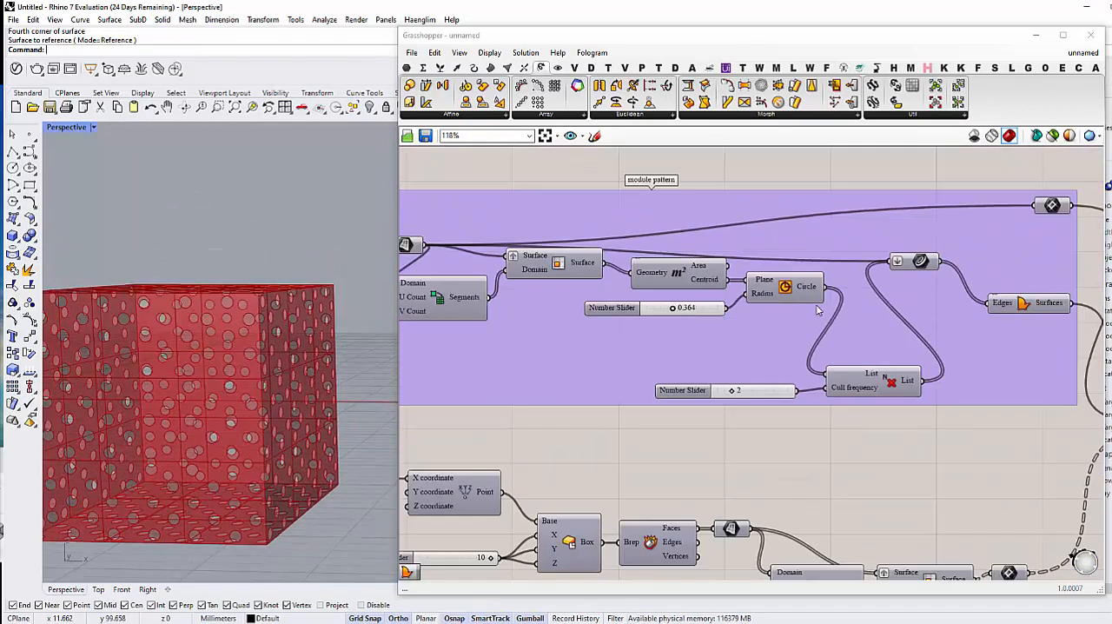
scroll(817, 310, "down", 3)
right_click_drag(880, 309, 755, 337)
scroll(761, 323, "down", 1)
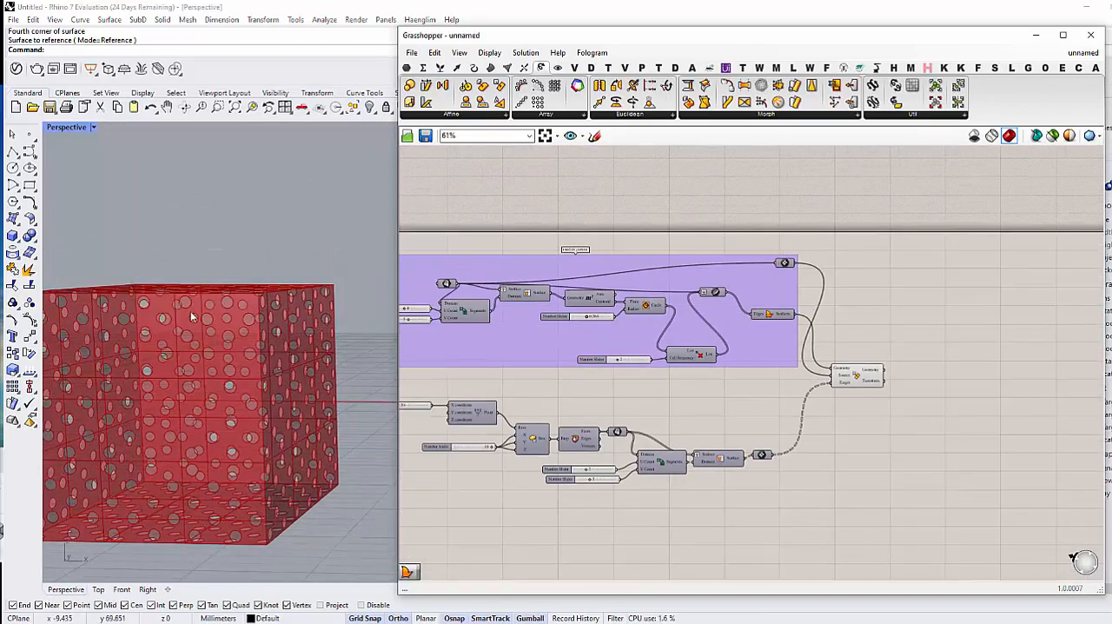
Step: Frame the patterned box with a window zoom in the Perspective view and narrow the Grasshopper window to widen the viewport
scroll(192, 315, "down", 2)
right_click_drag(276, 285, 223, 339)
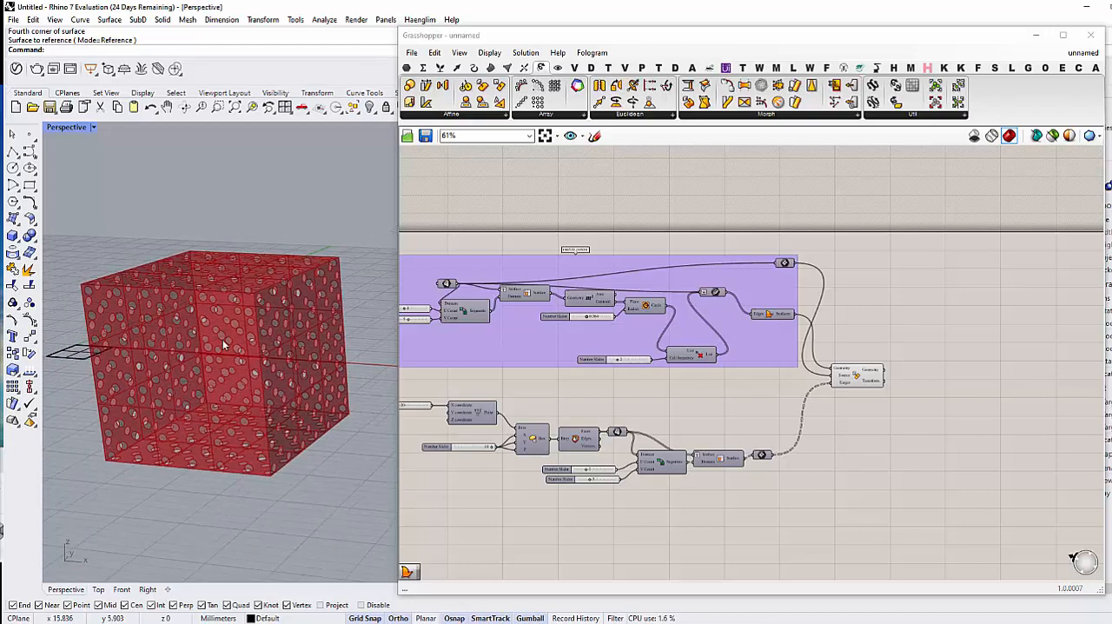
type("z")
key("Return")
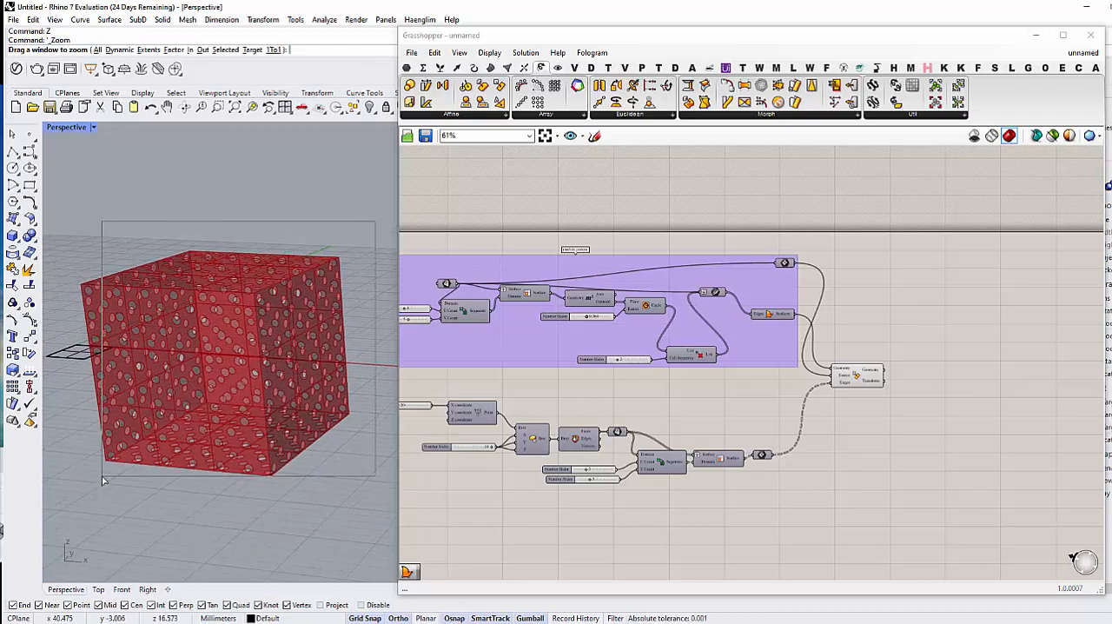
left_click_drag(102, 476, 103, 475)
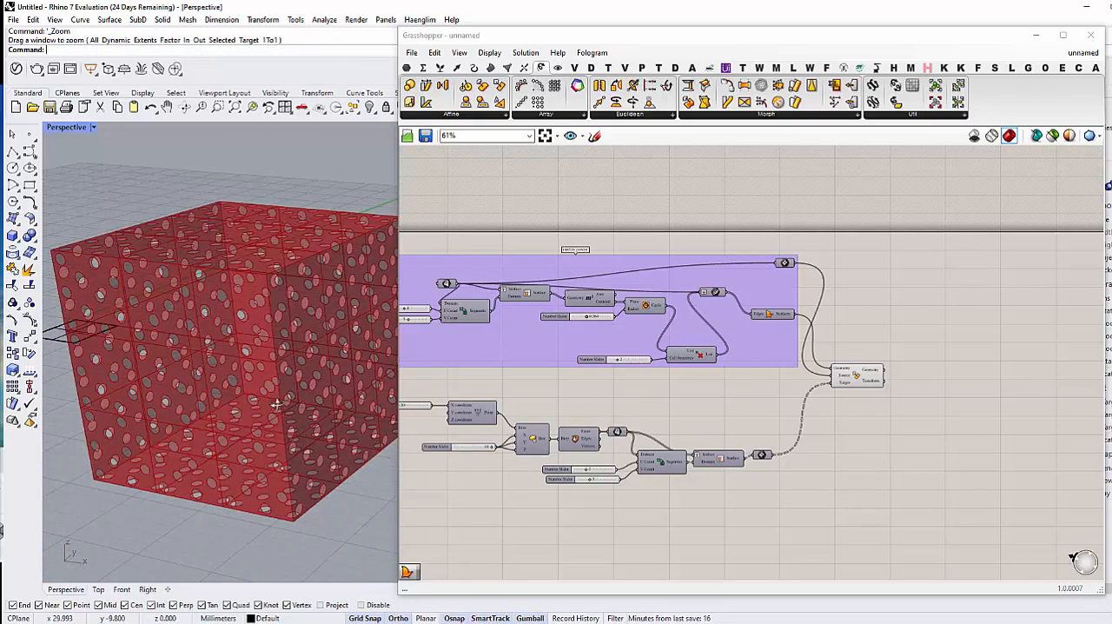
scroll(387, 385, "down", 2)
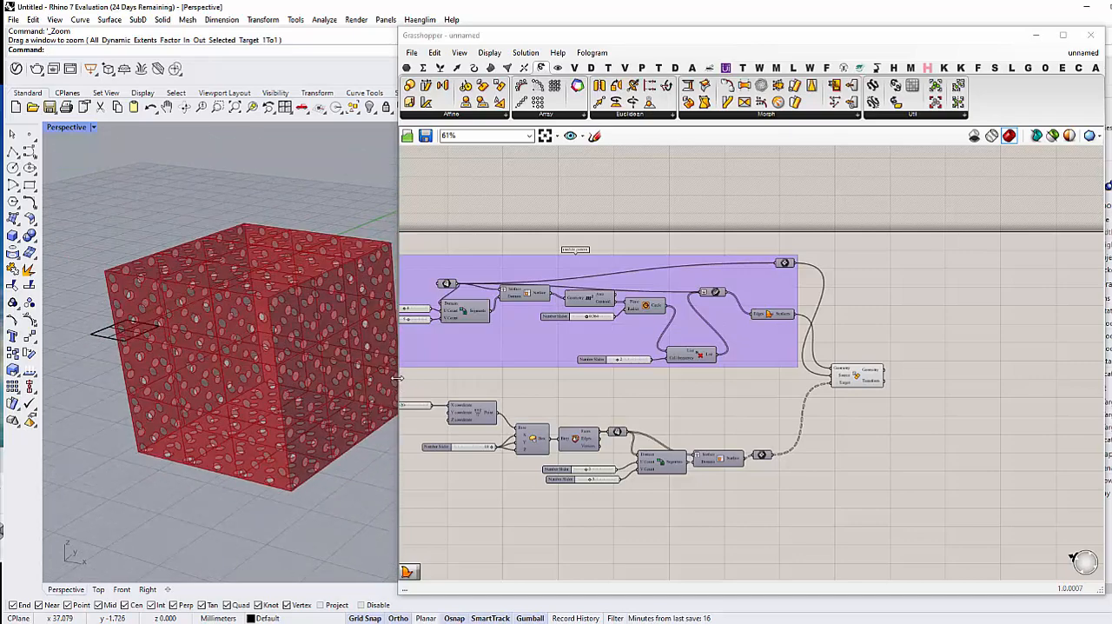
left_click_drag(395, 378, 524, 373)
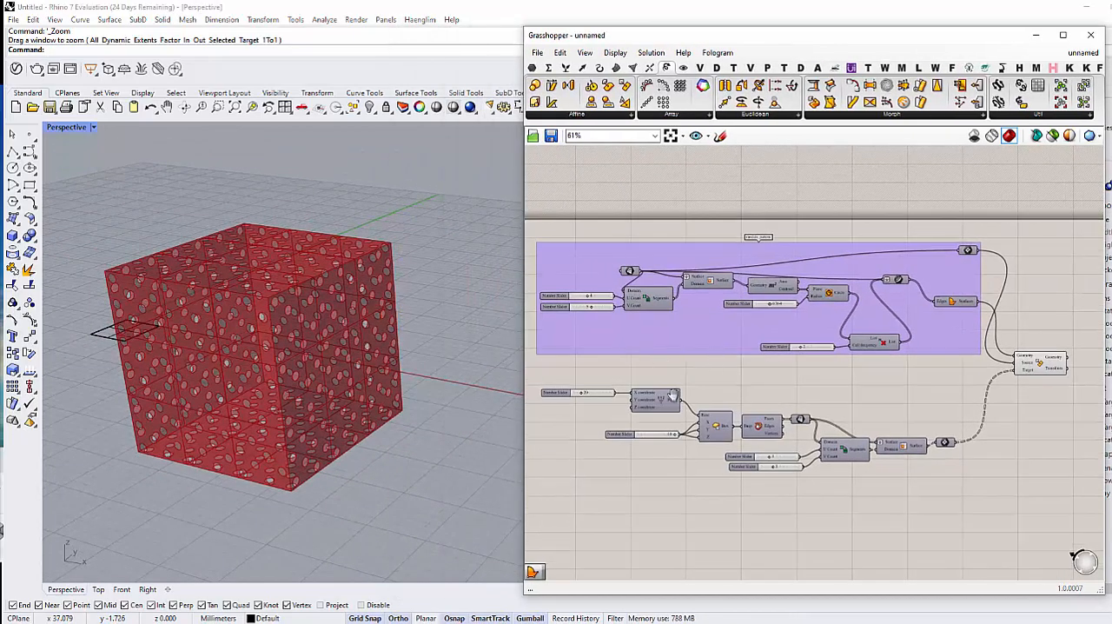
Step: Set the V Count of the domain division in the module pattern group to 6
right_click_drag(673, 396, 682, 387)
scroll(686, 386, "up", 1)
scroll(772, 382, "down", 1)
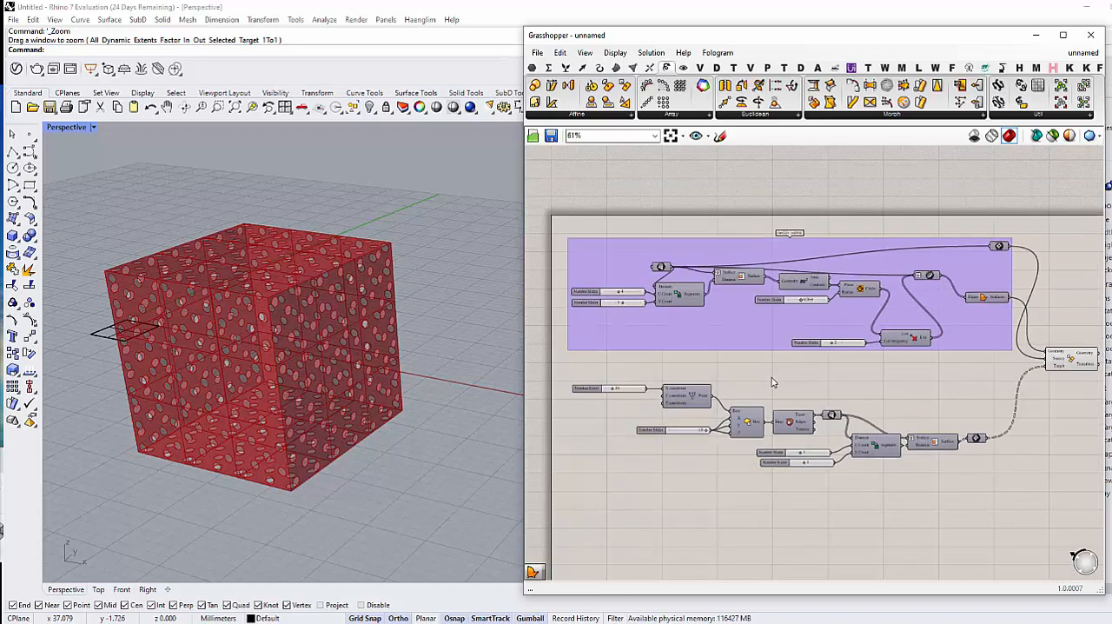
scroll(761, 365, "up", 6)
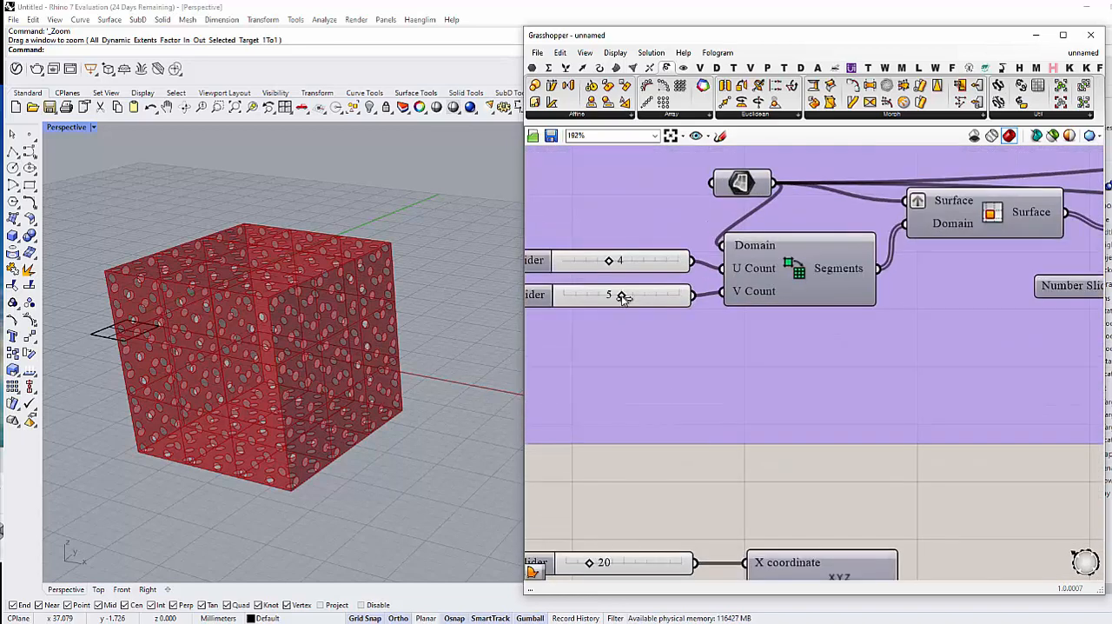
left_click_drag(627, 298, 646, 298)
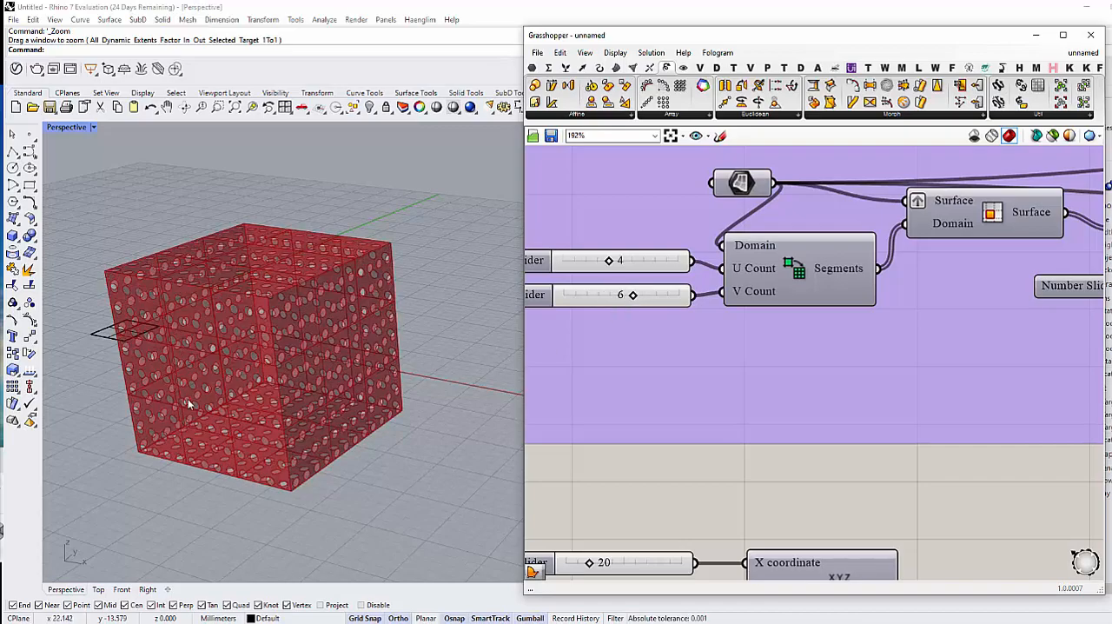
mouse_move(188, 402)
right_mouse_down()
mouse_move(189, 339)
mouse_move(192, 398)
right_mouse_up()
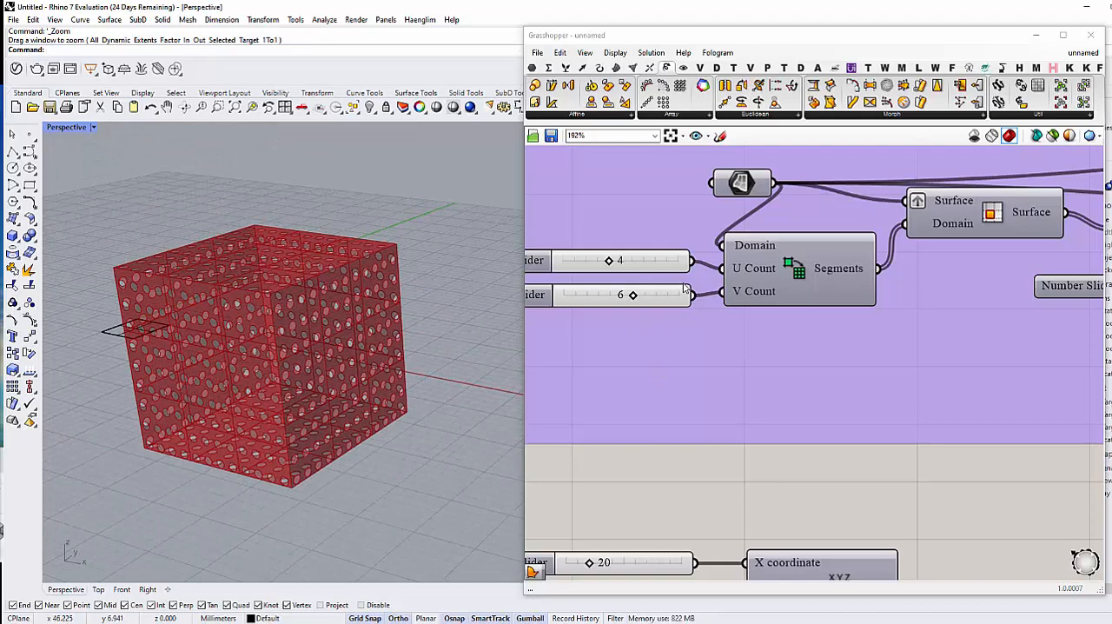
right_click_drag(685, 289, 708, 333)
mouse_move(633, 306)
left_mouse_down()
mouse_move(655, 305)
mouse_move(633, 305)
left_mouse_up()
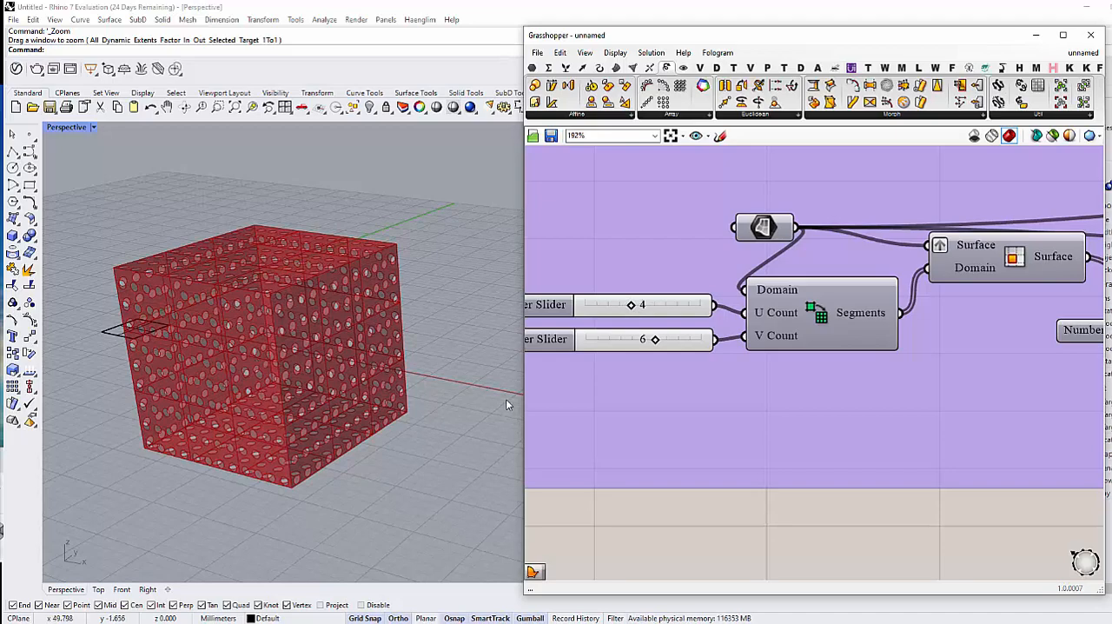
Step: Set the V Count of the box faces' domain division to 2
scroll(723, 365, "down", 4)
right_click_drag(729, 382, 666, 208)
scroll(912, 435, "up", 1)
right_click_drag(914, 438, 789, 436)
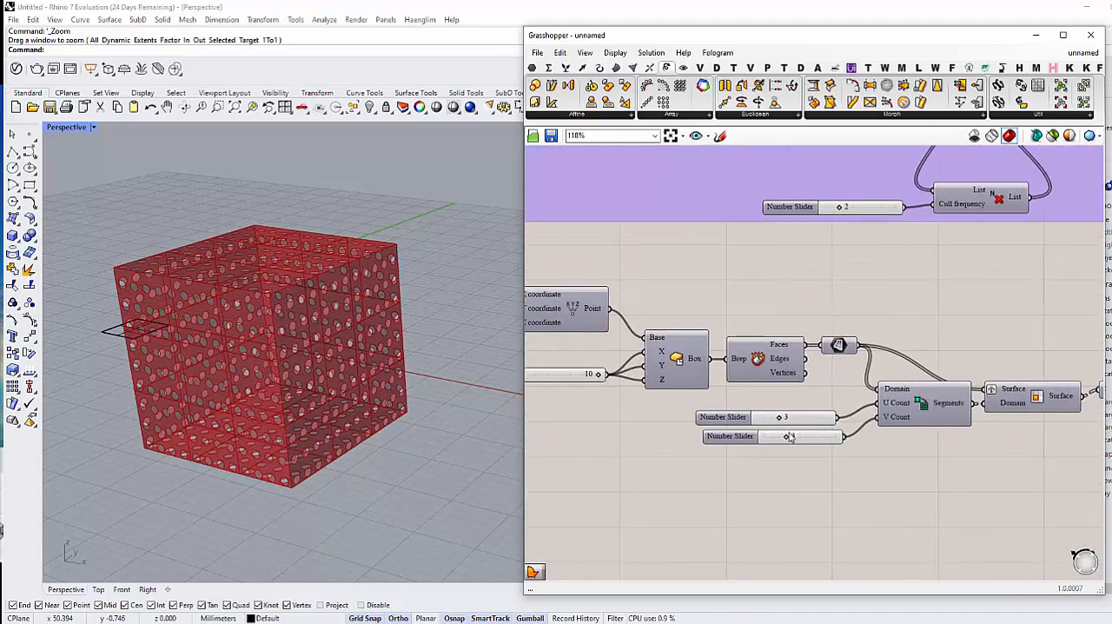
left_click_drag(801, 439, 783, 441)
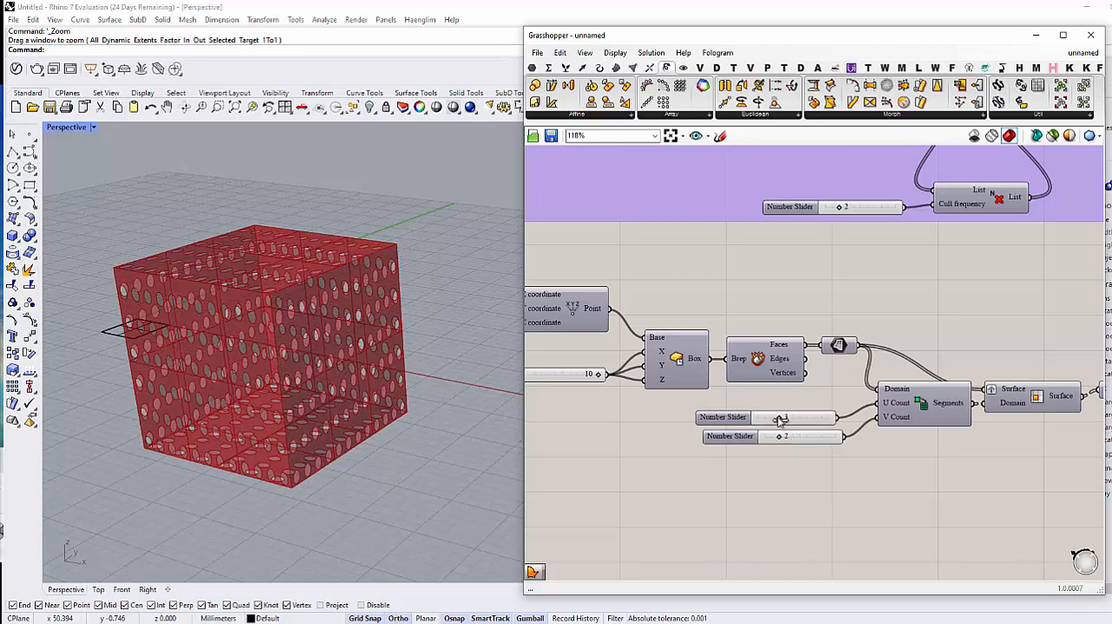
Step: Set the V Count of the module pattern's domain division to 5
scroll(782, 425, "down", 3)
right_click_drag(784, 427, 815, 454)
scroll(634, 323, "up", 4)
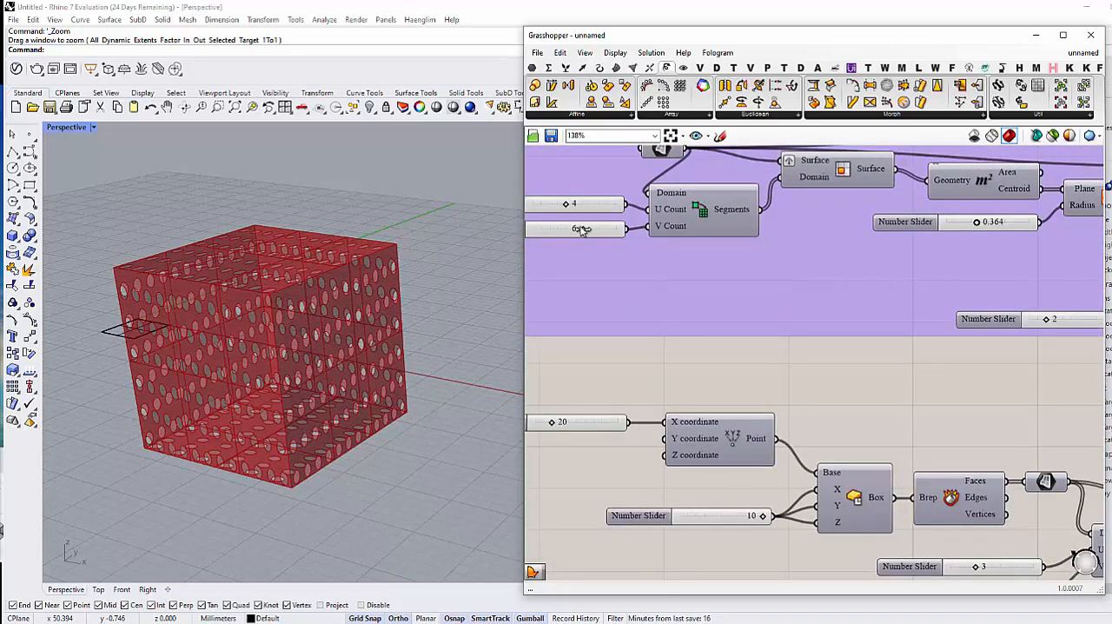
left_click_drag(584, 229, 577, 230)
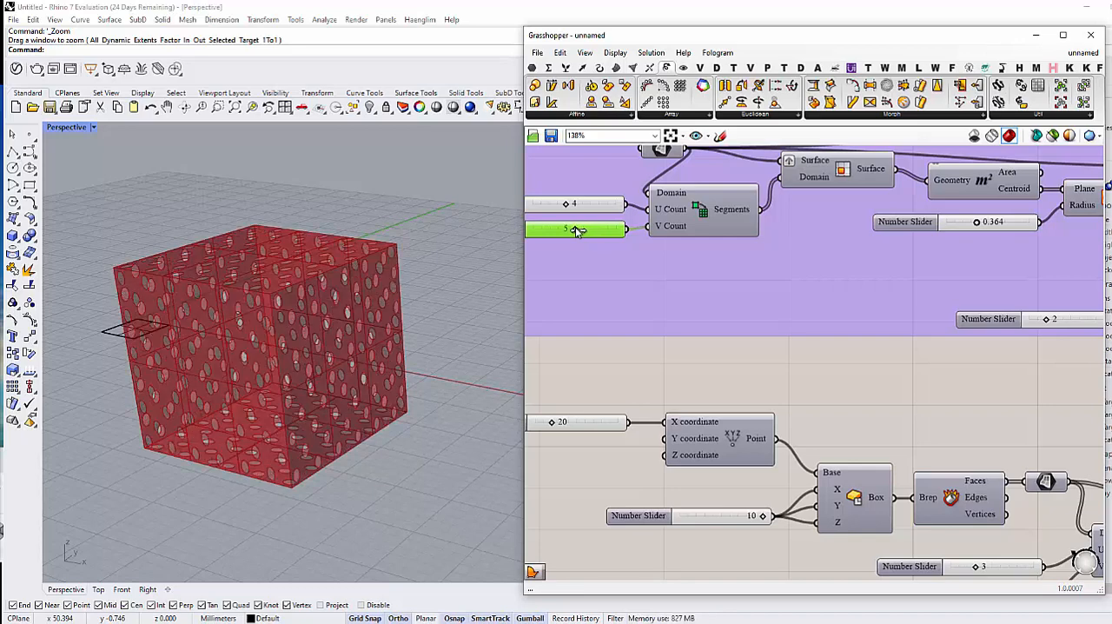
Step: Bake the mapping component's geometry into Rhino with the default attributes
scroll(604, 283, "down", 5)
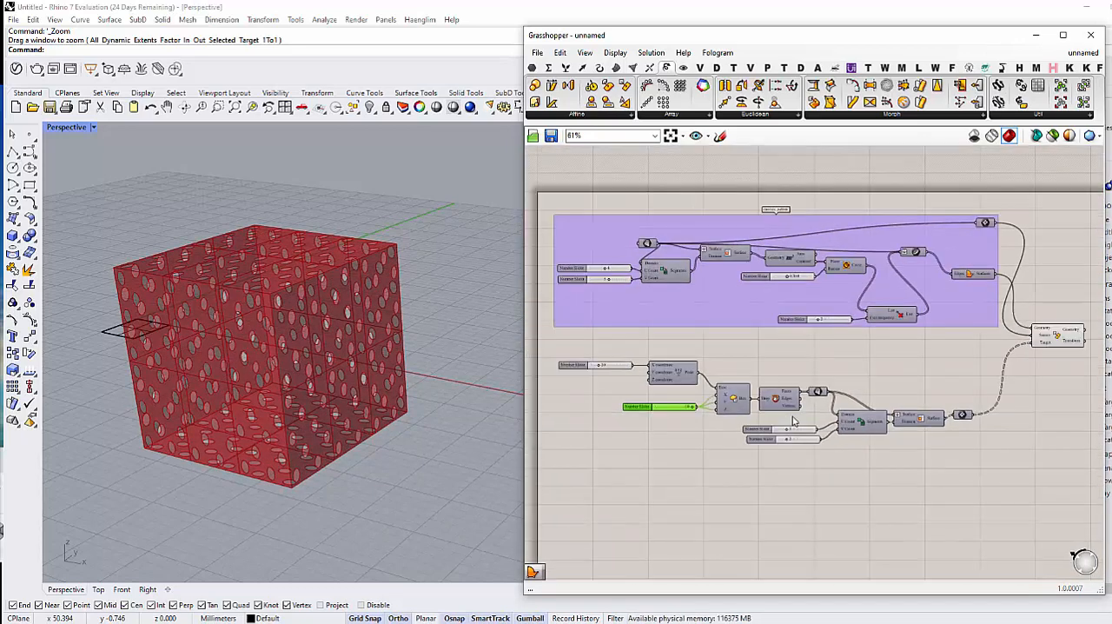
right_click_drag(855, 407, 902, 433)
left_click(832, 440)
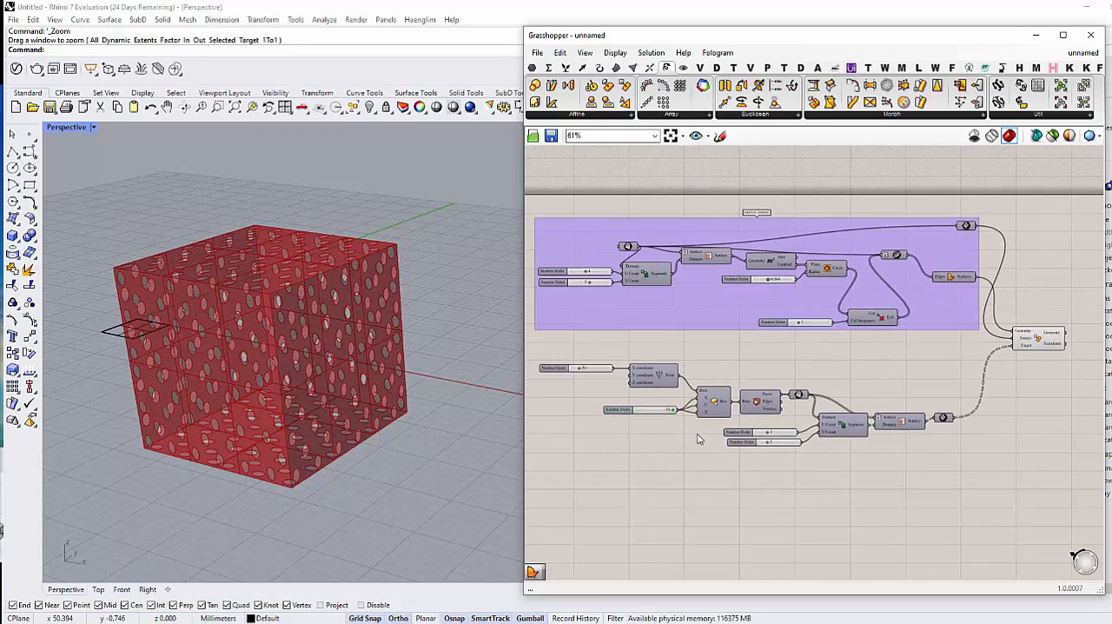
right_click_drag(723, 434, 756, 442)
scroll(807, 381, "up", 3)
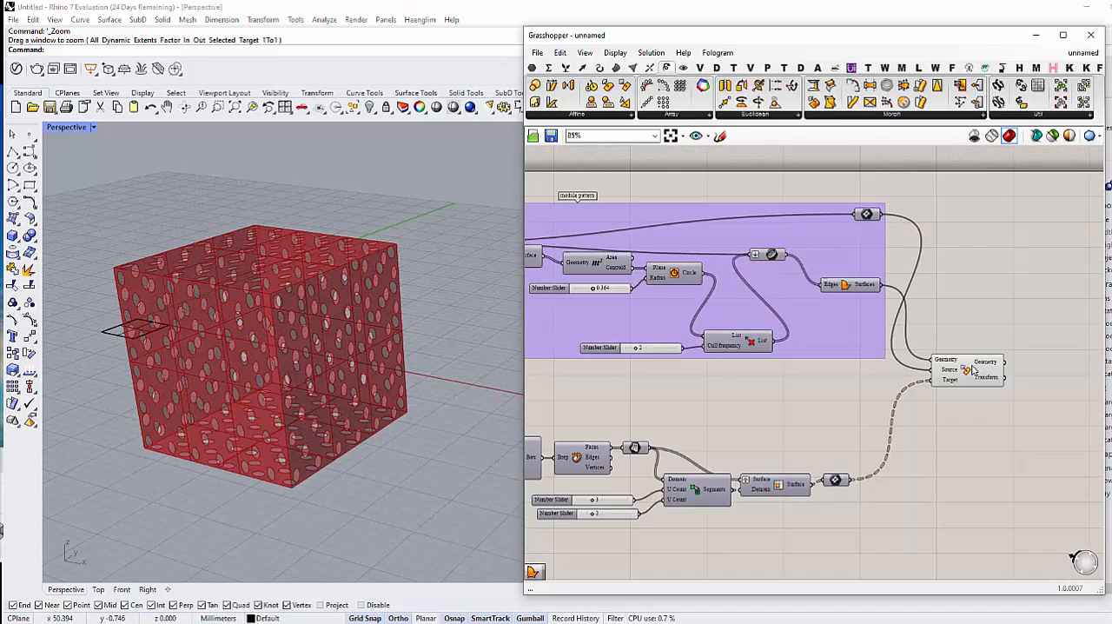
left_click(965, 369)
right_click(966, 373)
left_click(991, 422)
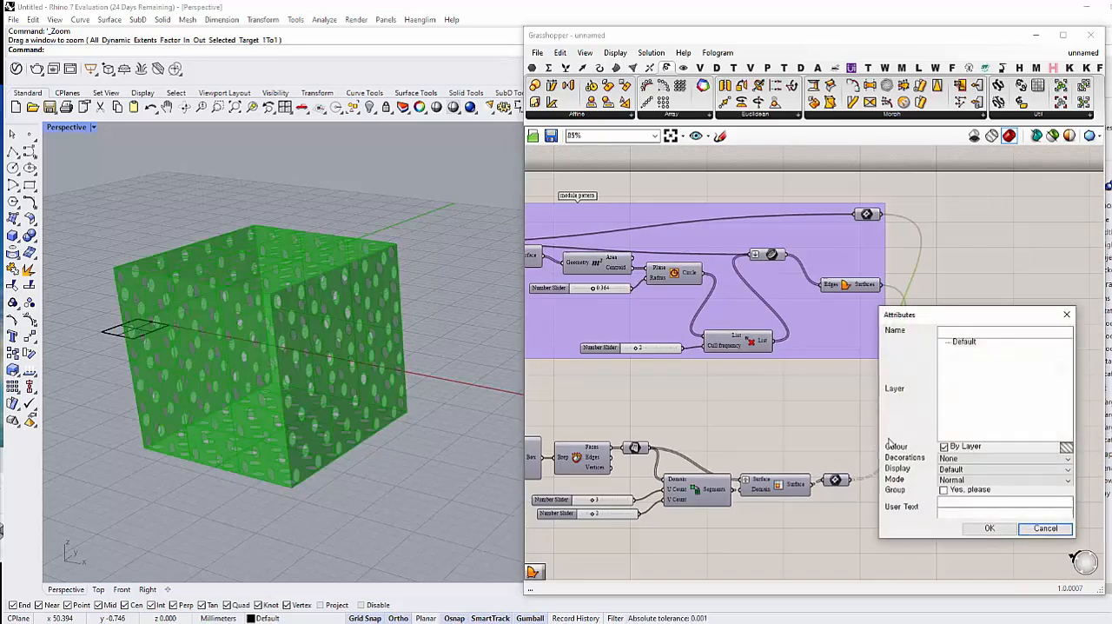
left_click(989, 528)
Step: Move the baked box along the X axis so it stands beside the Grasshopper preview, and deselect it
scroll(322, 390, "down", 3)
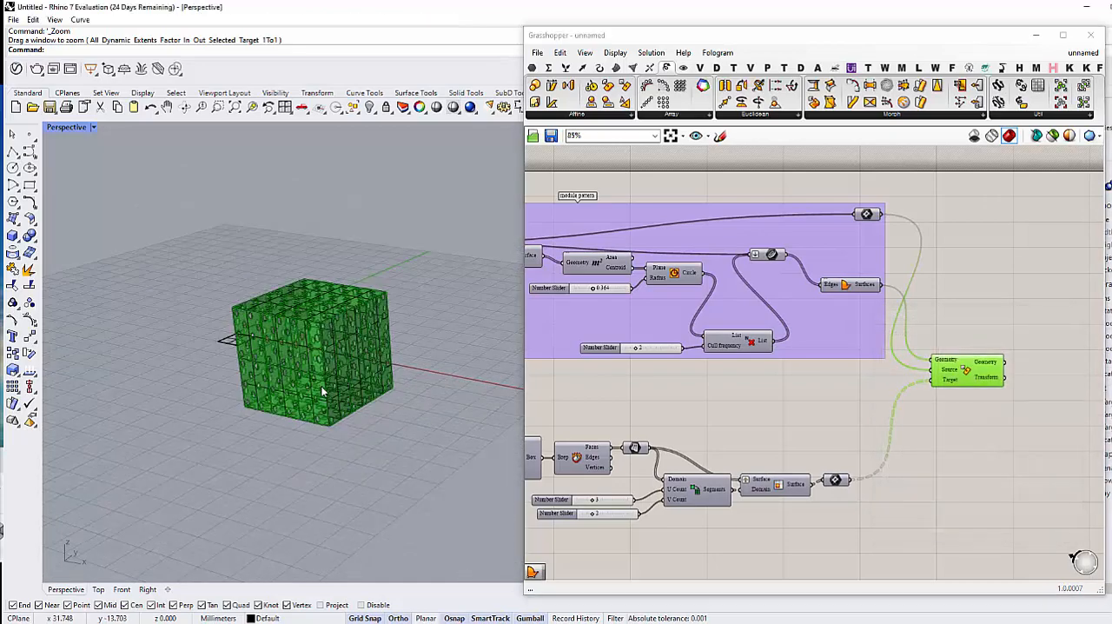
left_click(306, 382)
left_click_drag(339, 382, 487, 393)
left_click(466, 492)
right_click_drag(466, 491, 135, 220)
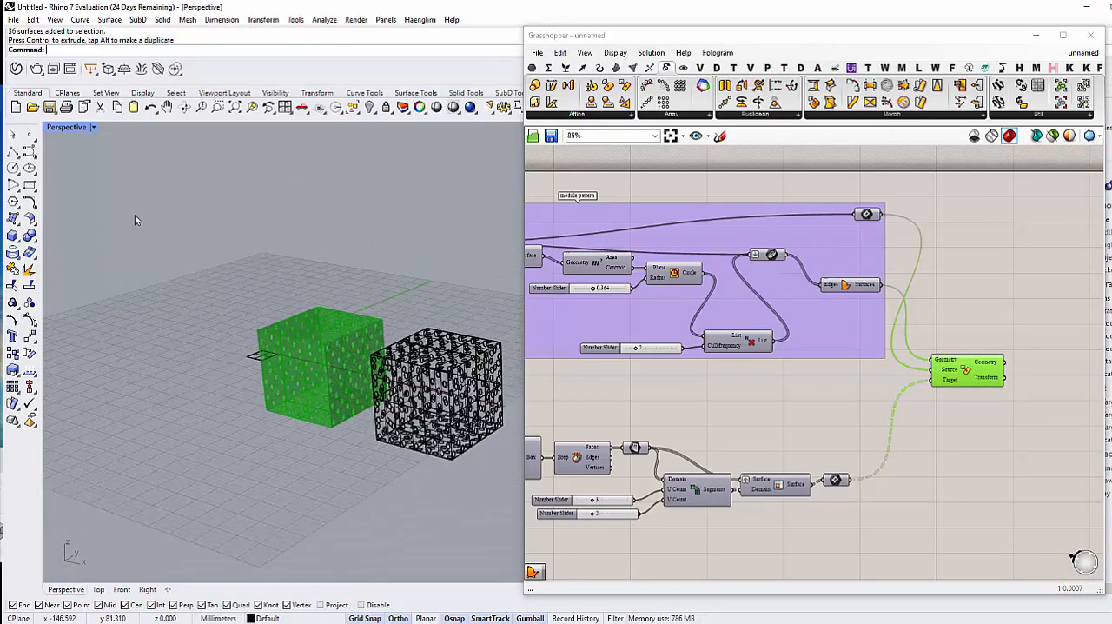
Step: Switch the Perspective viewport to the Rendered display mode and zoom in on the baked box
left_click(94, 128)
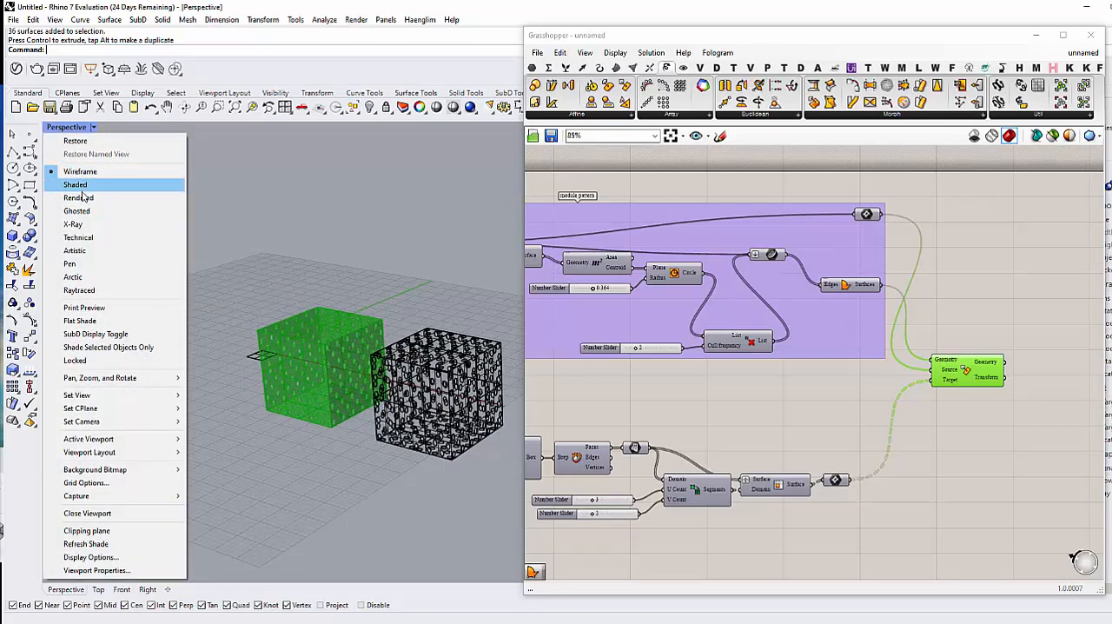
left_click(80, 198)
scroll(437, 413, "down", 3)
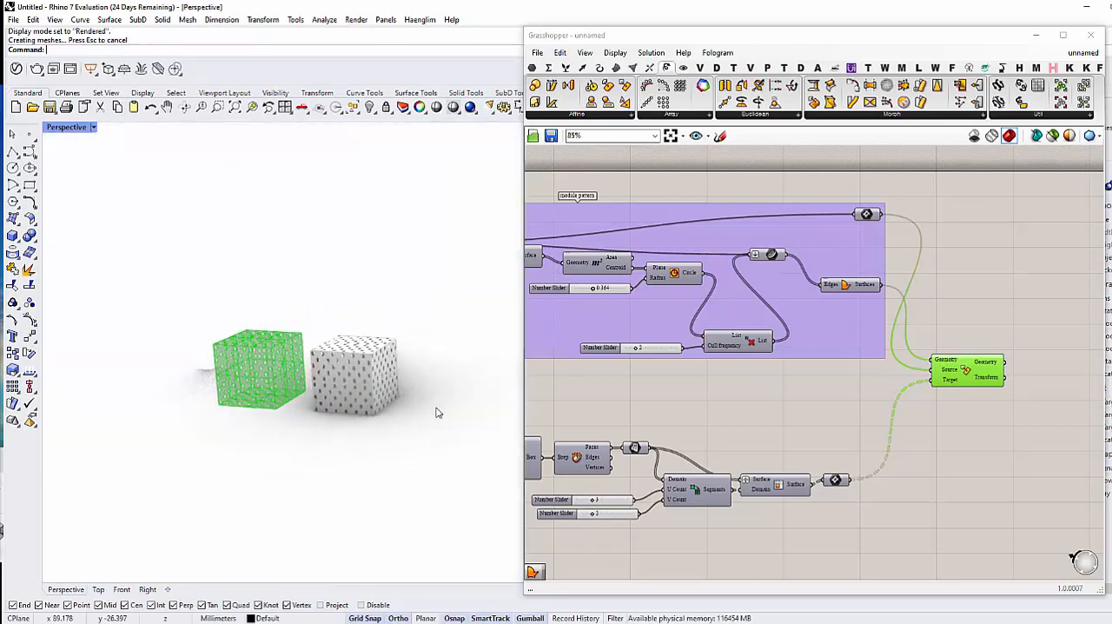
scroll(365, 351, "up", 6)
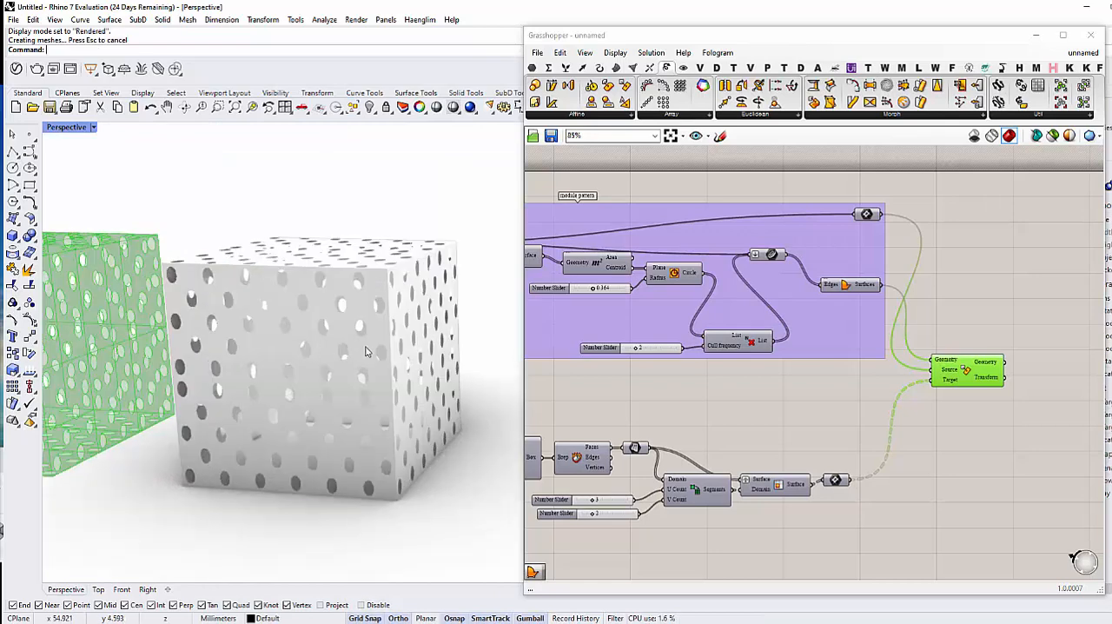
Step: Ungroup the baked box and pull a single perforated panel out of its side face
left_click(365, 351)
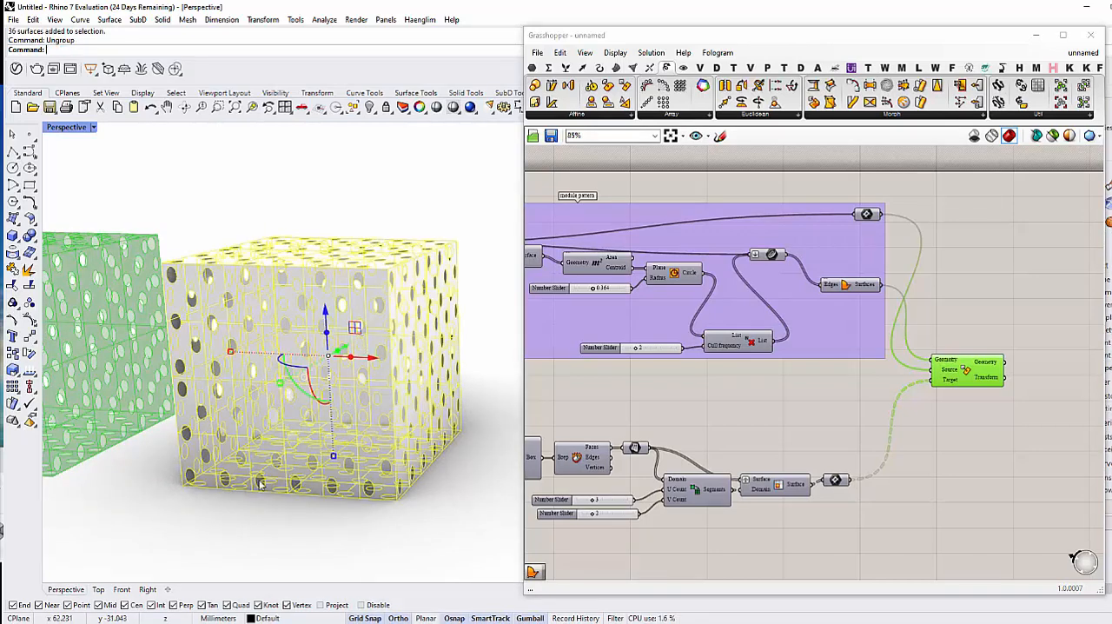
key("Escape")
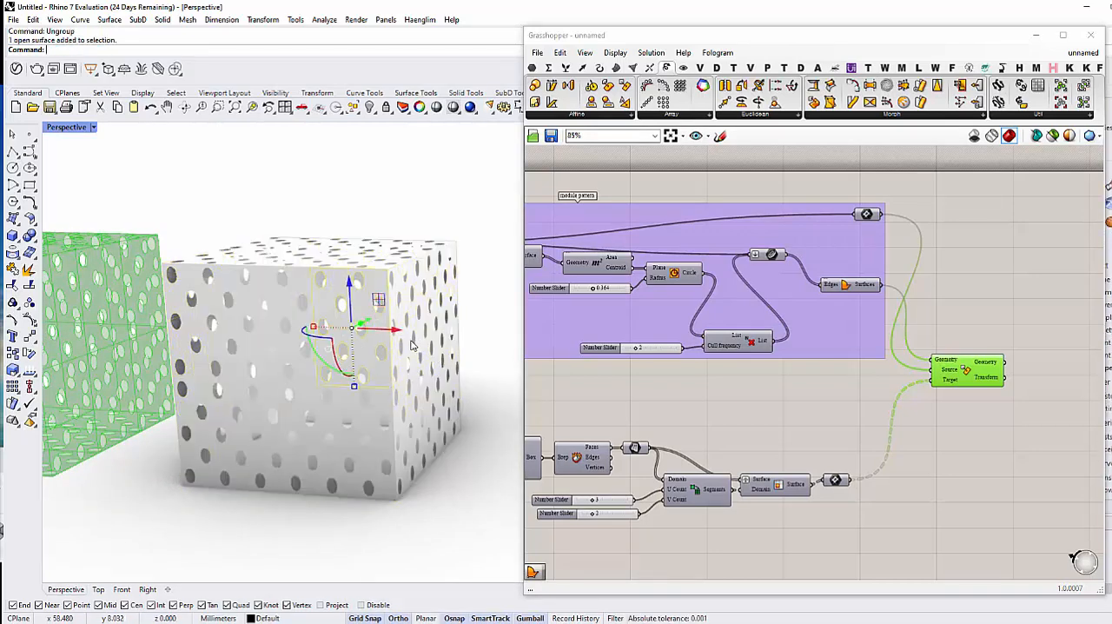
left_click_drag(449, 330, 500, 337)
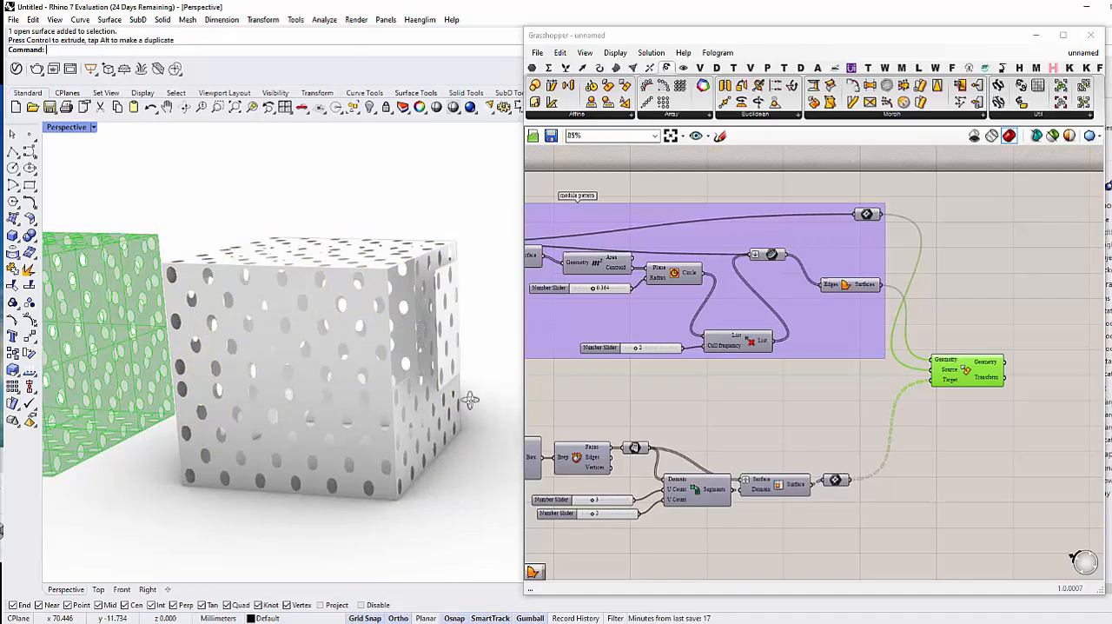